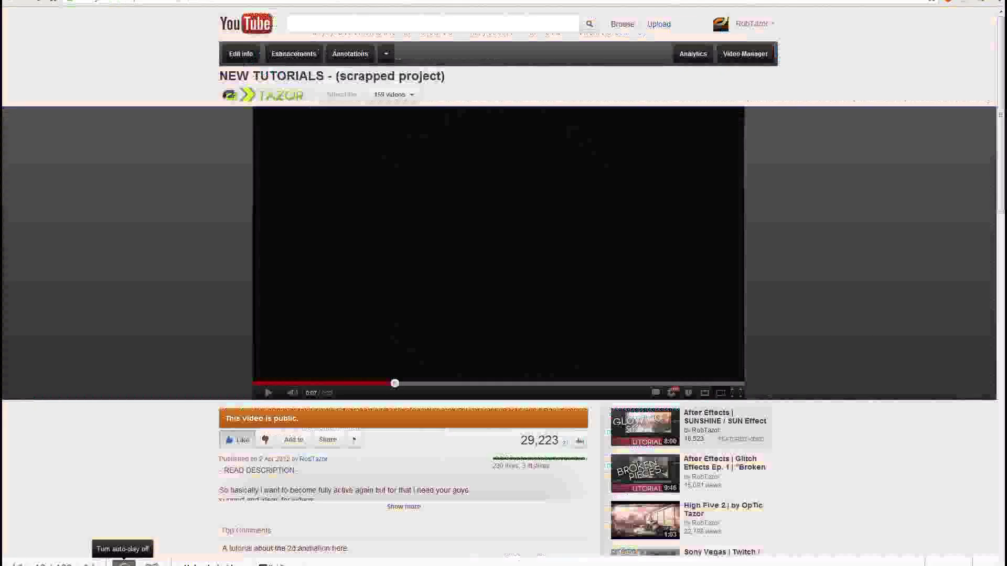
# Step: Play the "NEW TUTORIALS - (scrapped project)" video and replay its closing part from about 0:16
pyautogui.click(363, 311)
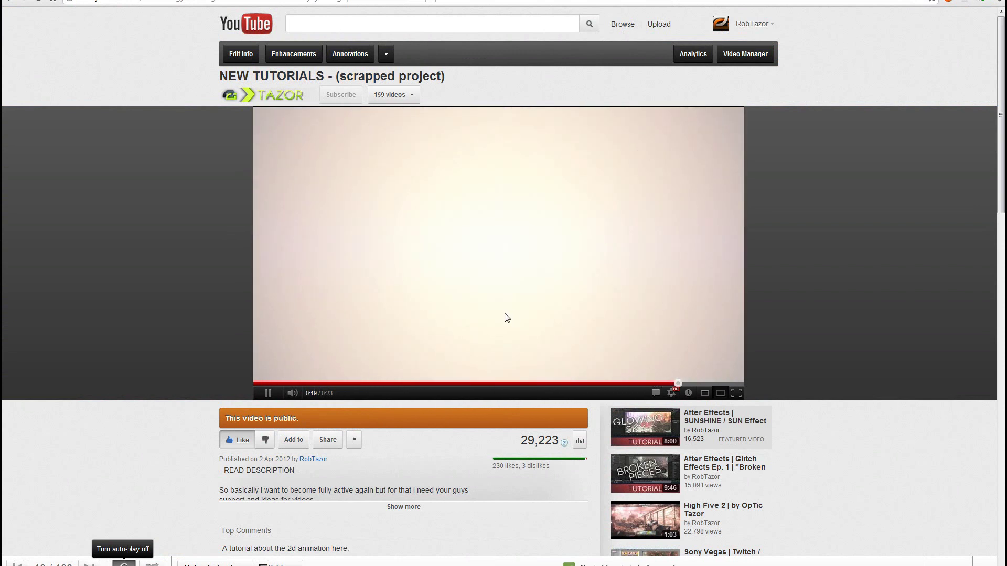
pyautogui.click(505, 291)
pyautogui.click(582, 383)
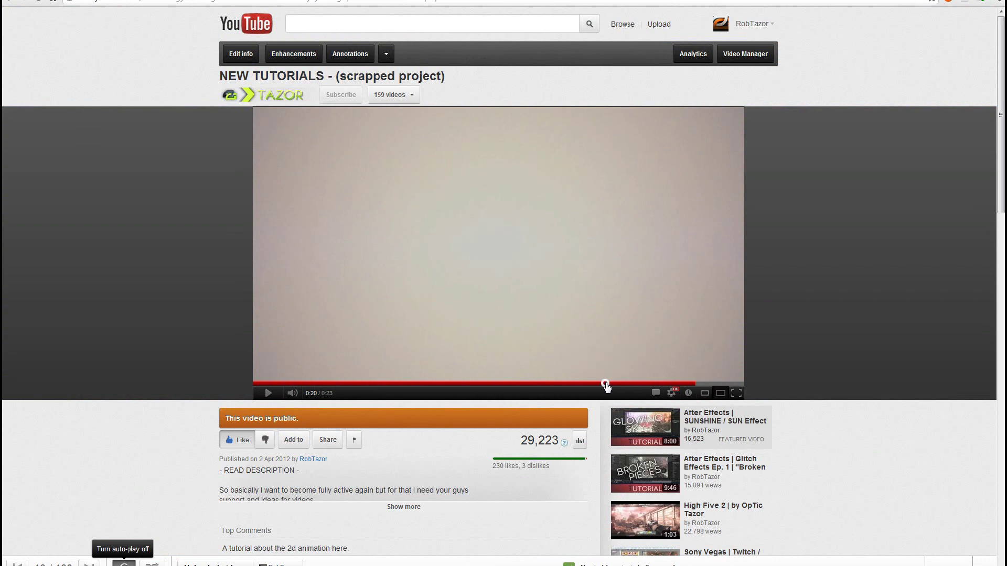
pyautogui.click(560, 275)
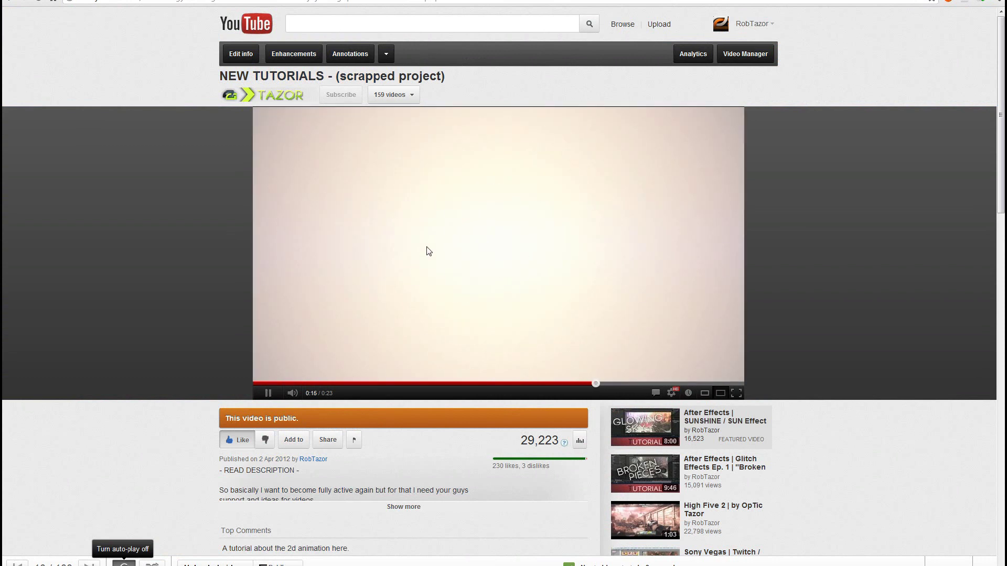
pyautogui.click(430, 249)
# Step: Switch to After Effects, RAM-preview the MAIN composition and go to 0;00;04;42 to view the circles joined by a beam
pyautogui.moveTo(176, 564)
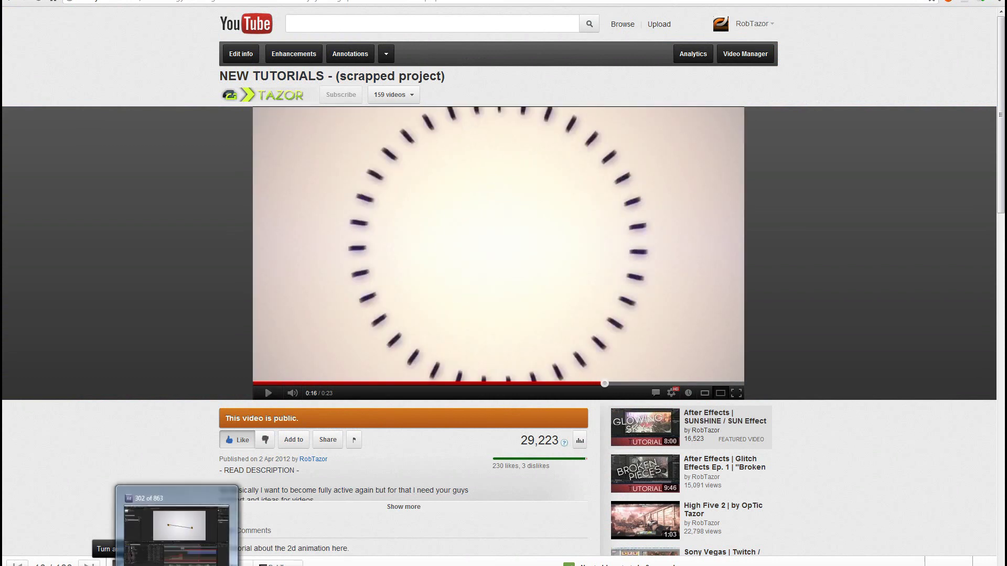
pyautogui.click(175, 552)
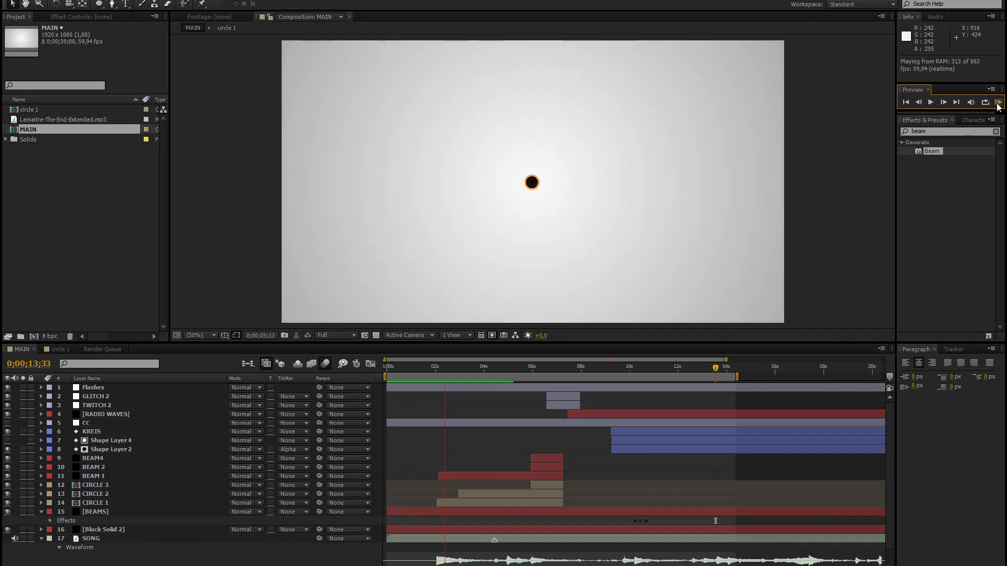
pyautogui.click(998, 107)
pyautogui.moveTo(473, 366); pyautogui.dragTo(502, 361)
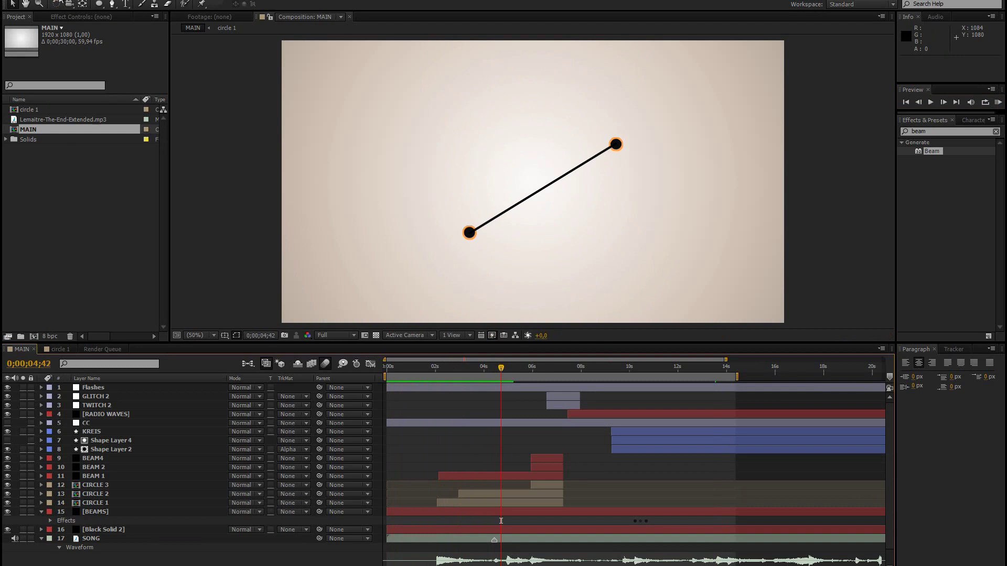
# Step: Create a 1280 x 720 composition named Comp 1 at 59,94 fps, lasting 0;00;11;01, and add a white solid
pyautogui.click(58, 0)
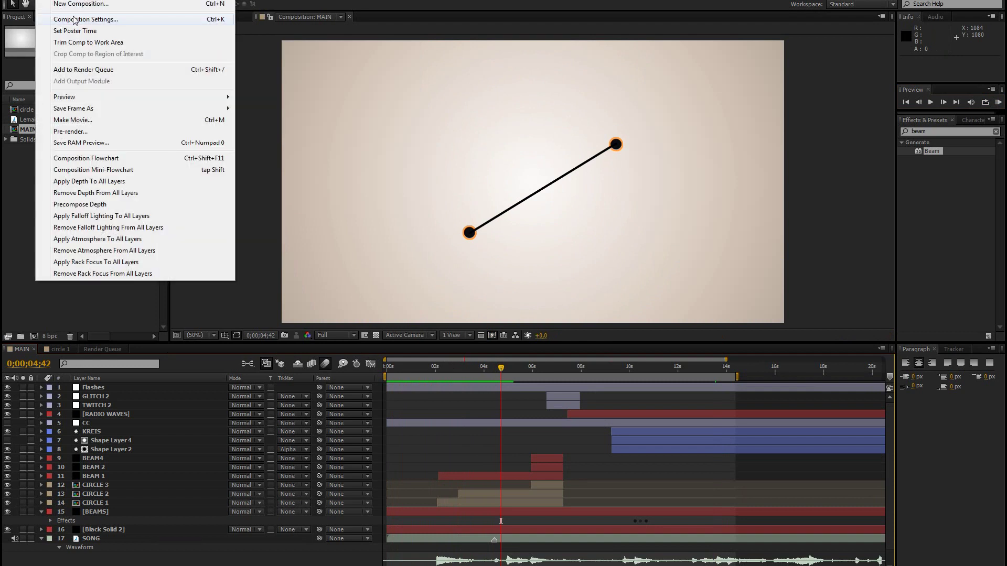
pyautogui.click(100, 5)
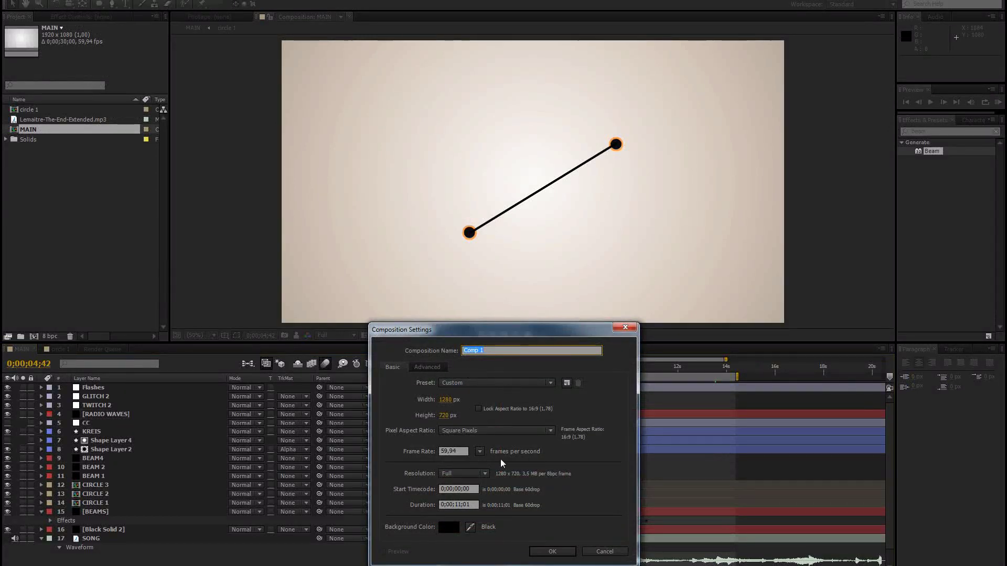
pyautogui.click(553, 552)
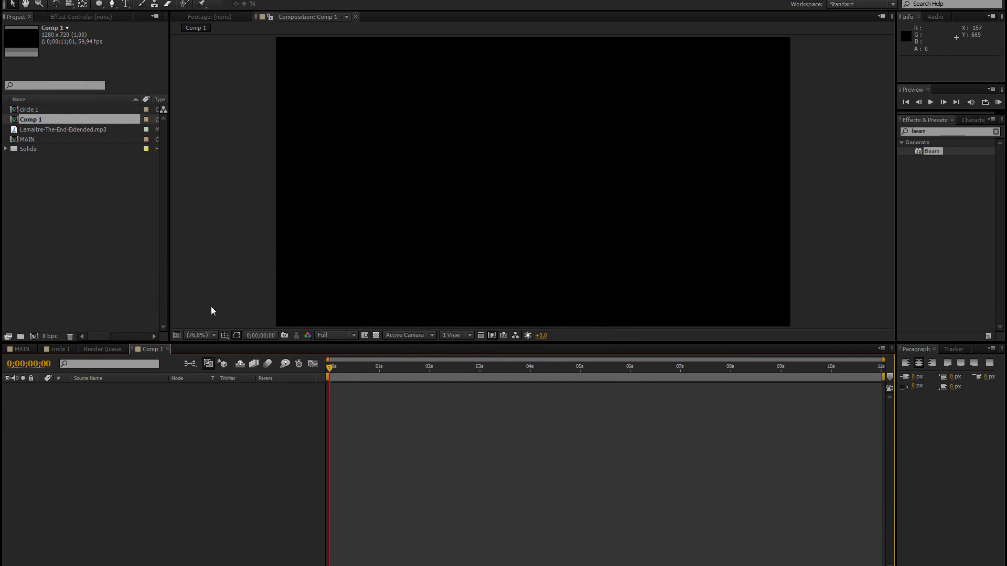
pyautogui.hotkey('ctrl', 'y')
pyautogui.click(524, 371)
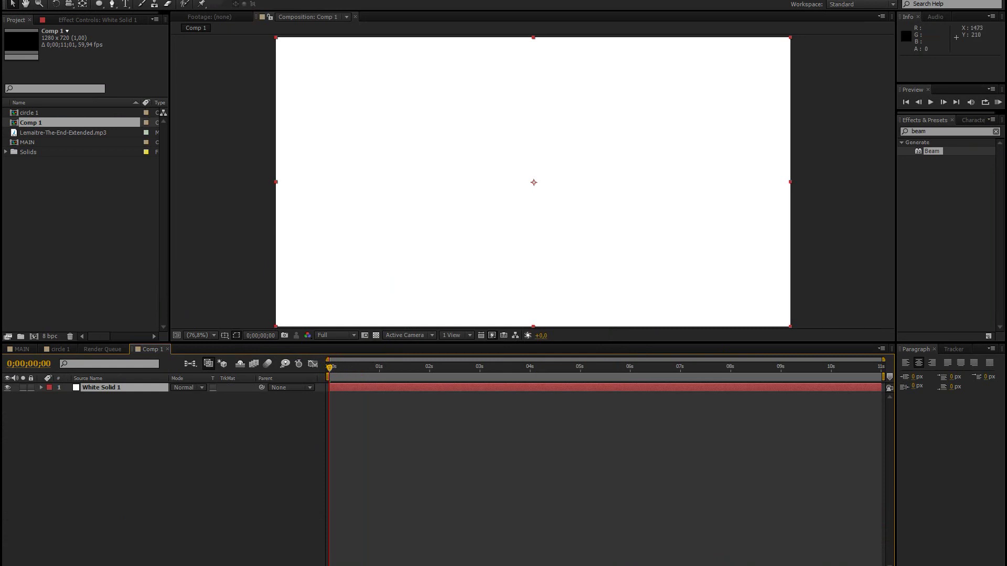
# Step: Apply the Ramp effect to the white solid, set its shape to Radial Ramp and start it at about 639, 361
pyautogui.click(954, 127)
pyautogui.write('ramp')
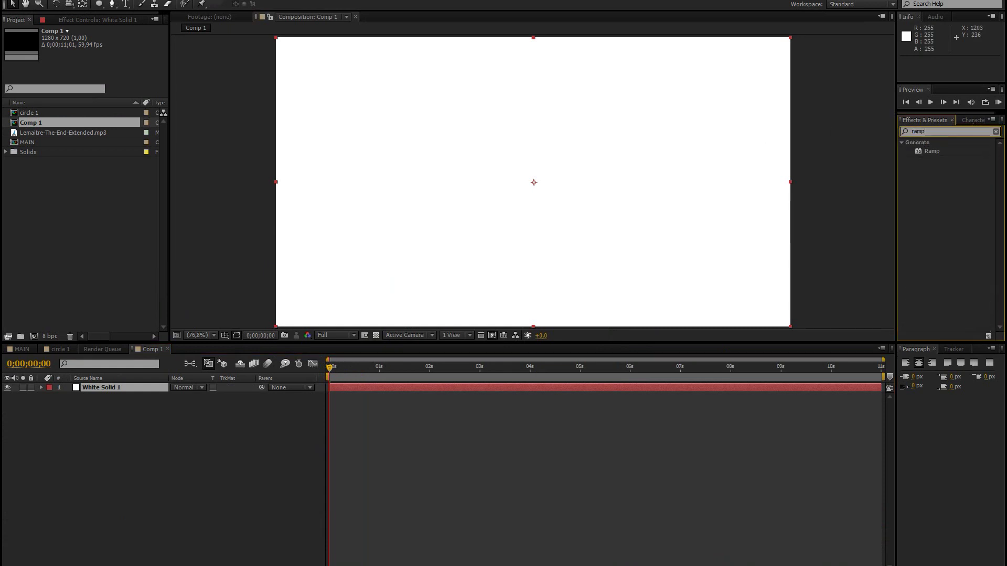
pyautogui.moveTo(937, 151); pyautogui.dragTo(556, 173)
pyautogui.click(121, 84)
pyautogui.click(118, 106)
pyautogui.moveTo(534, 39); pyautogui.dragTo(535, 184)
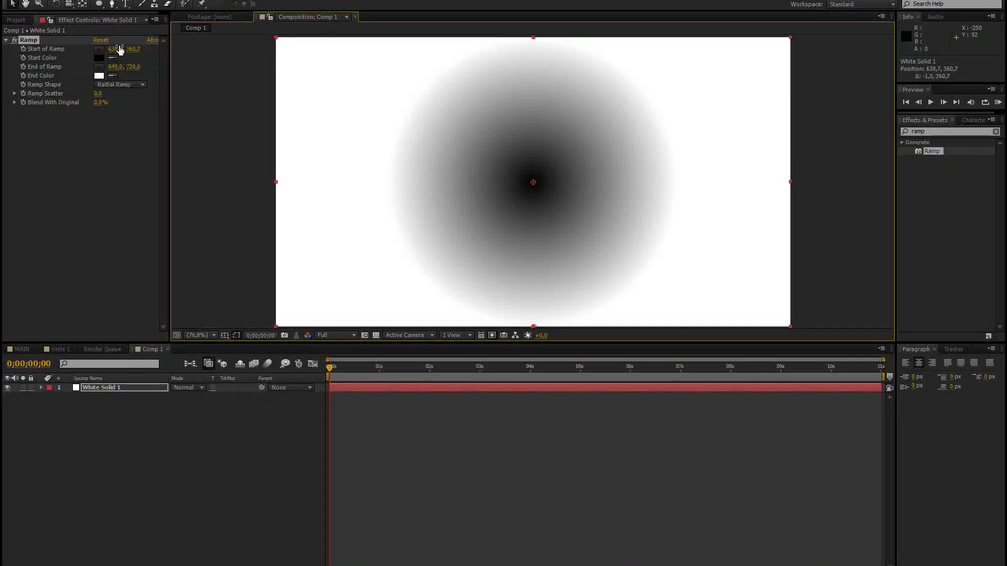
# Step: Set the ramp's start color to a light grey with a slight pink tint
pyautogui.click(99, 58)
pyautogui.click(392, 371)
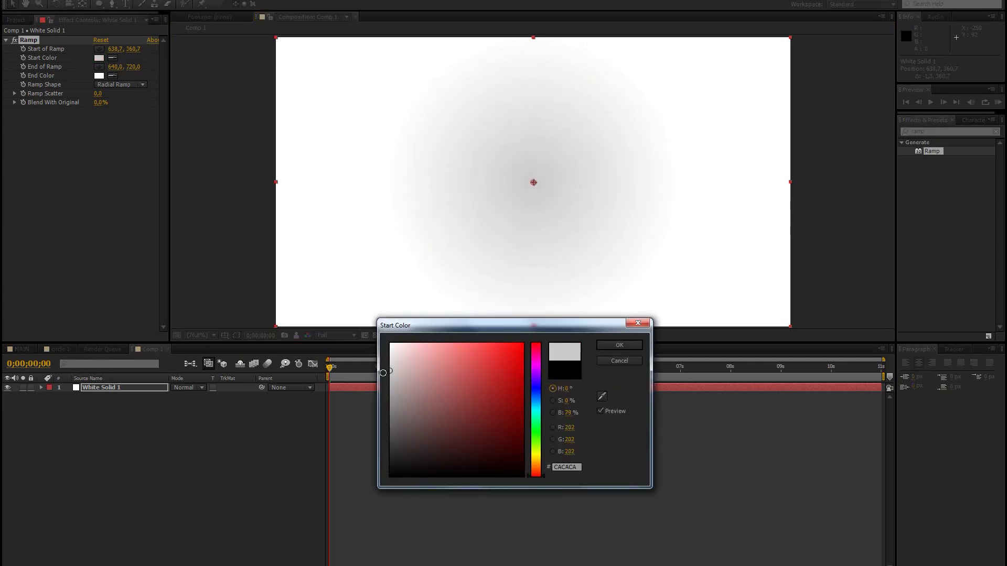
pyautogui.moveTo(392, 371); pyautogui.dragTo(398, 369)
pyautogui.click(618, 346)
# Step: Set the ramp's end color to a muted blue-grey and move the ramp's end to about 1476, 850
pyautogui.click(99, 76)
pyautogui.moveTo(396, 406); pyautogui.dragTo(405, 400)
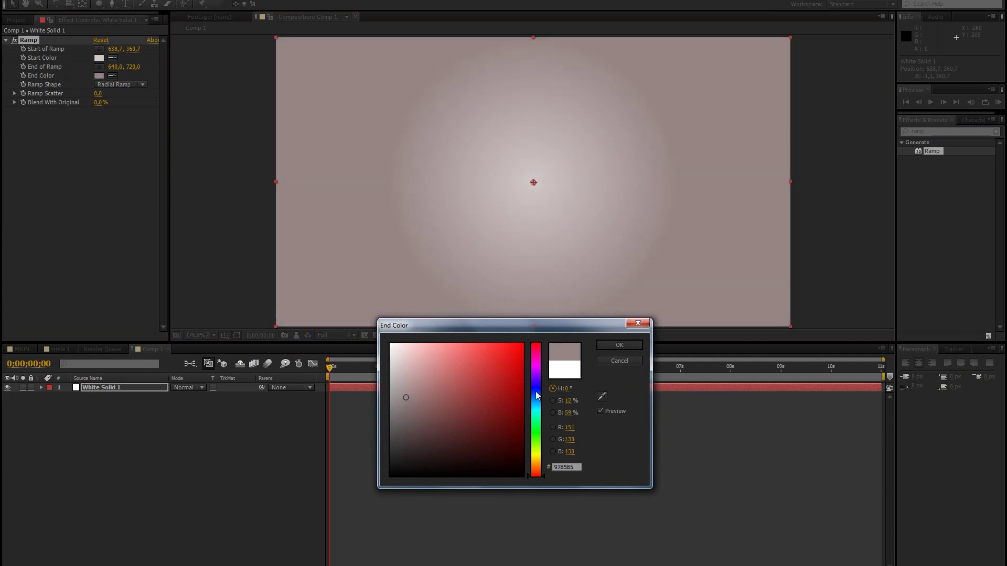
pyautogui.click(536, 391)
pyautogui.click(619, 346)
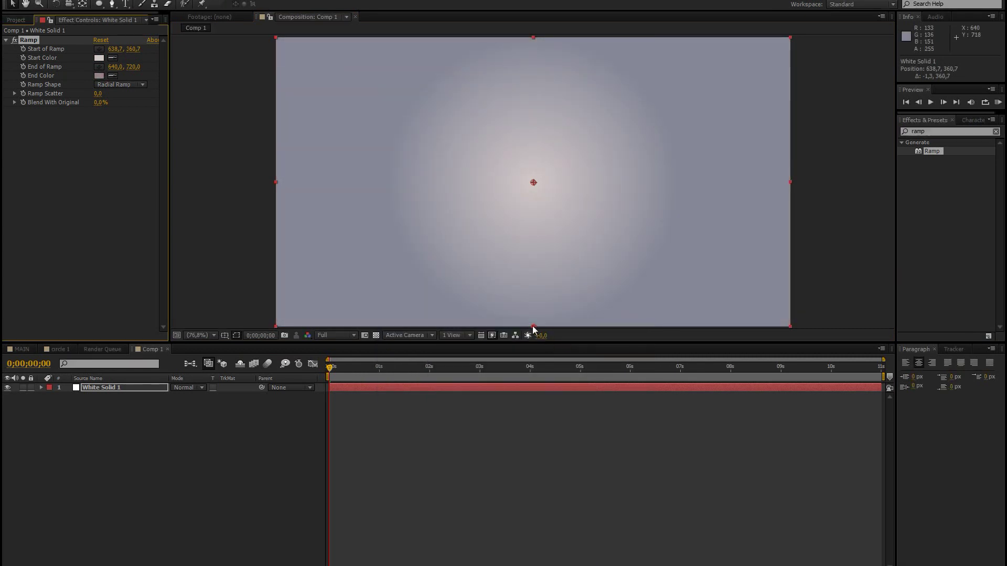
pyautogui.moveTo(534, 325); pyautogui.dragTo(872, 379)
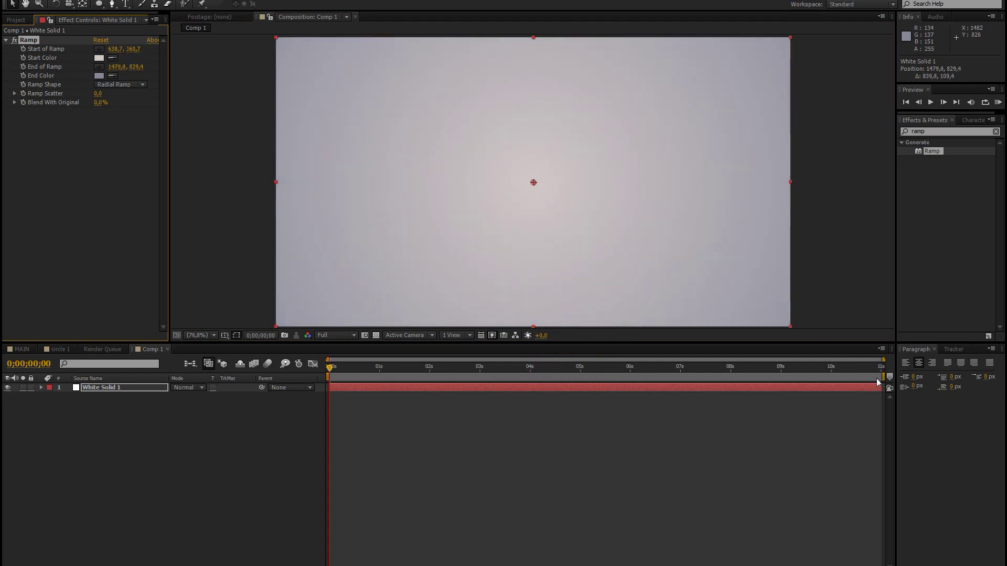
pyautogui.click(160, 446)
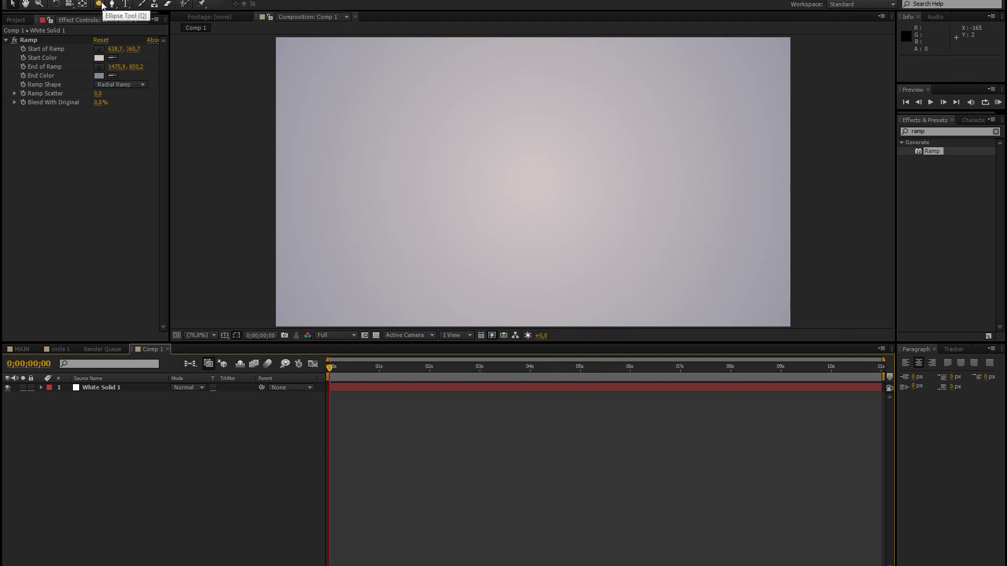
# Step: Show the Title/Action Safe guides in the composition view and activate the Ellipse Tool
pyautogui.click(224, 336)
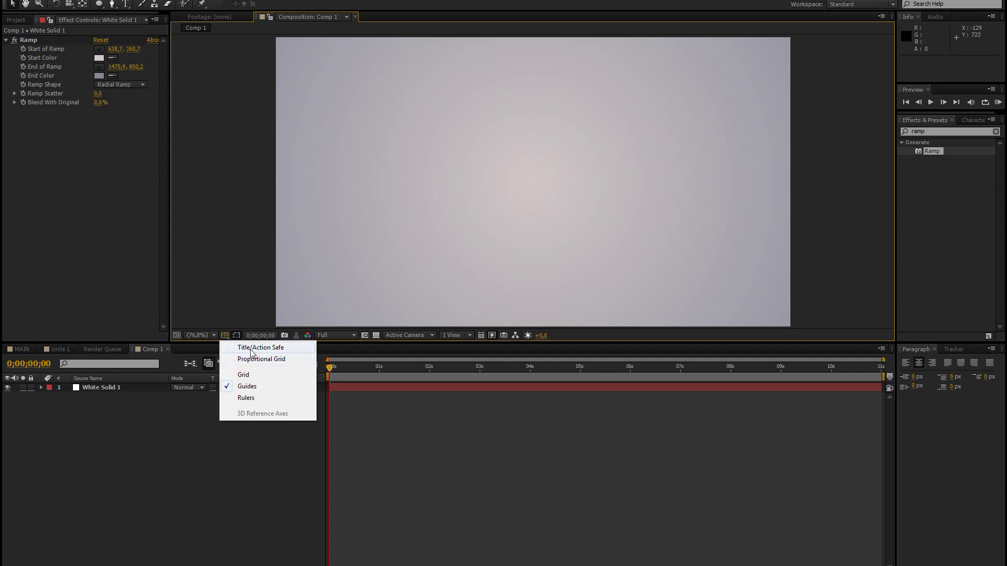
pyautogui.click(252, 351)
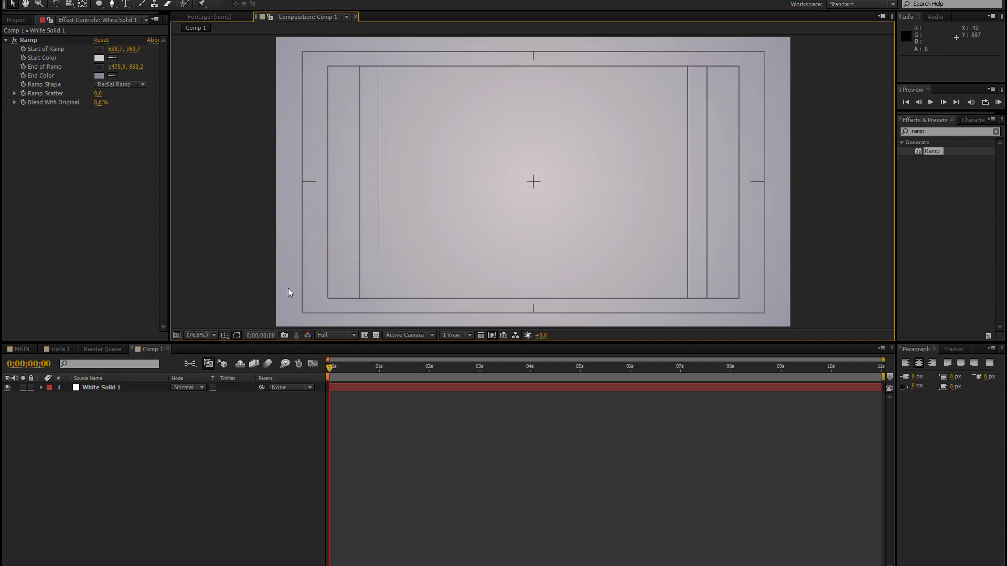
pyautogui.click(99, 4)
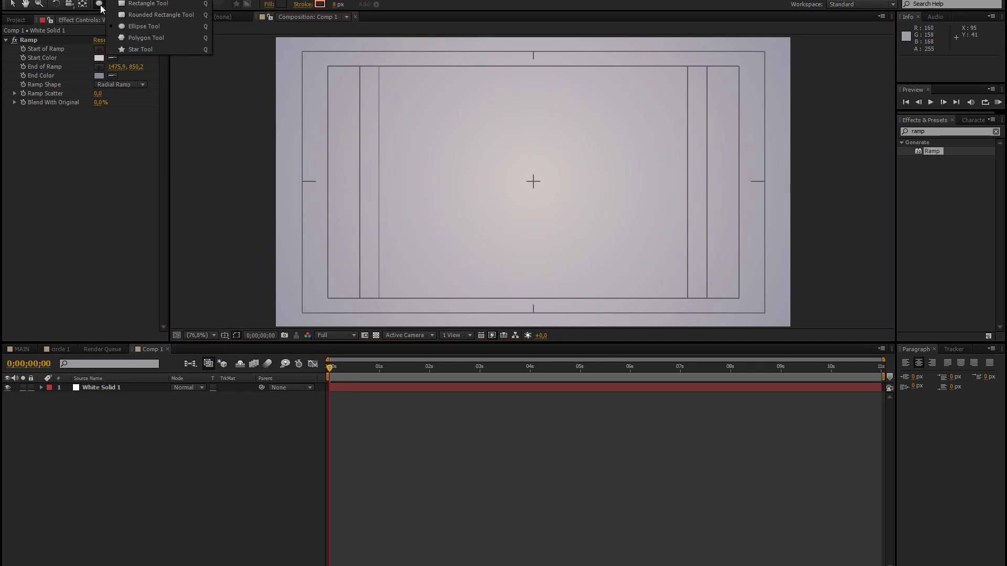
pyautogui.click(144, 27)
pyautogui.scroll(2, 534, 190)
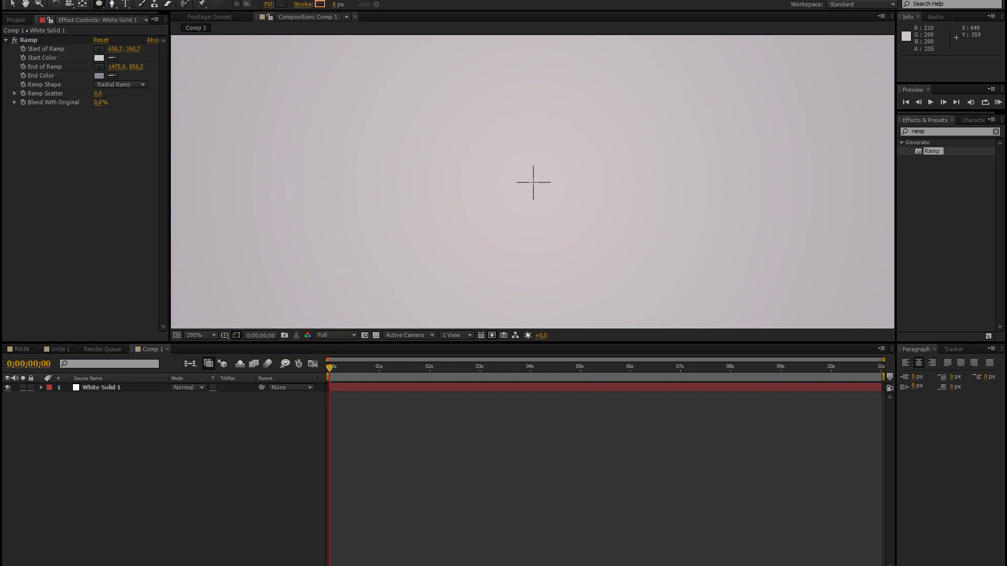
pyautogui.moveTo(533, 182)
pyautogui.mouseDown()
pyautogui.moveTo(547, 157)
pyautogui.moveTo(582, 156)
pyautogui.moveTo(669, 277)
pyautogui.moveTo(670, 318)
pyautogui.moveTo(670, 278)
pyautogui.moveTo(542, 205)
pyautogui.moveTo(692, 281)
pyautogui.moveTo(567, 213)
pyautogui.moveTo(600, 274)
pyautogui.moveTo(535, 248)
pyautogui.moveTo(613, 232)
pyautogui.moveTo(623, 302)
pyautogui.moveTo(533, 184)
pyautogui.moveTo(586, 237)
pyautogui.moveTo(671, 273)
pyautogui.moveTo(670, 314)
pyautogui.moveTo(670, 273)
pyautogui.moveTo(638, 246)
pyautogui.moveTo(667, 265)
pyautogui.moveTo(660, 256)
pyautogui.mouseUp()
pyautogui.scroll(-2, 629, 234)
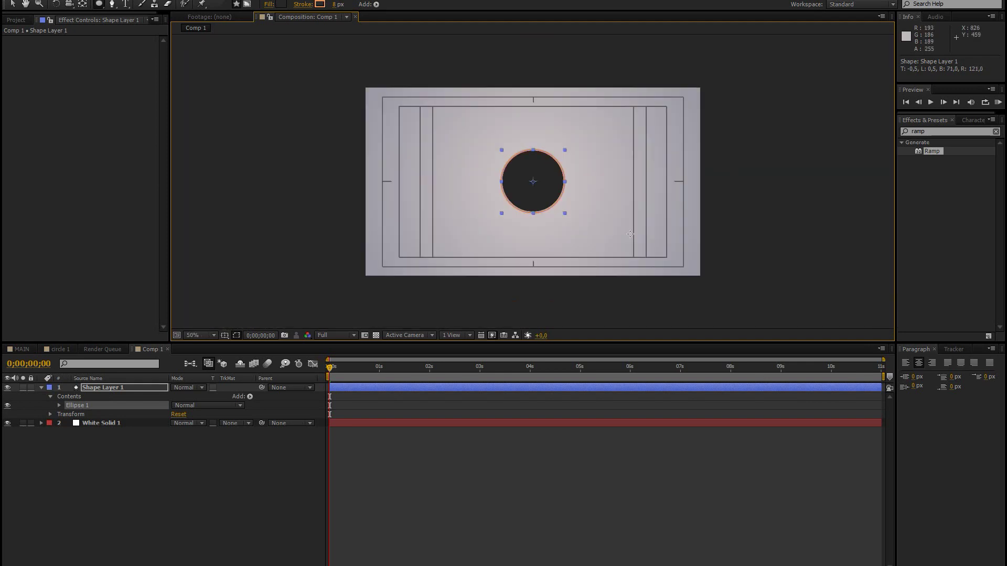
pyautogui.hotkey('ctrl', 'z')
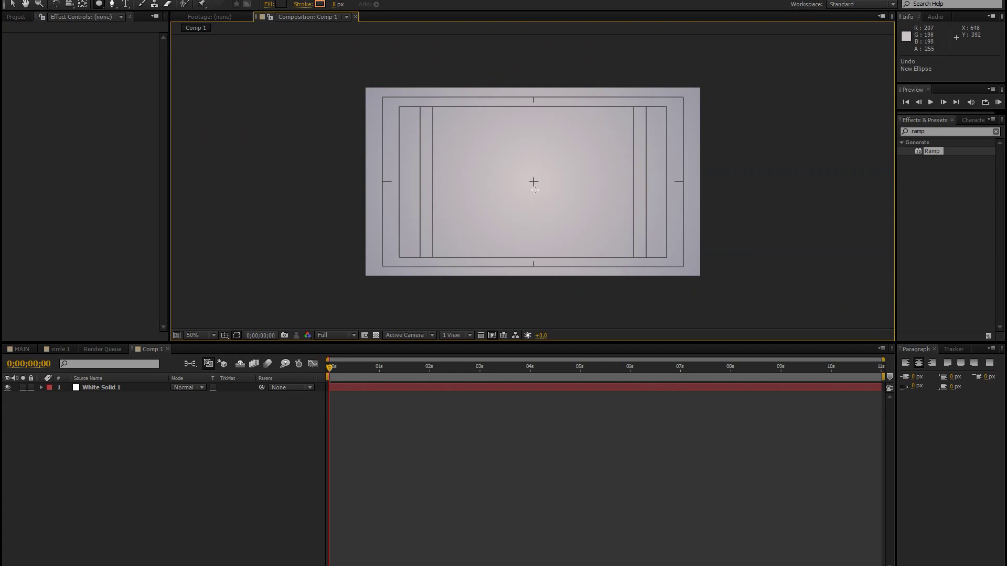
# Step: Draw a small circle from the composition's centre with a radius of about 40 px
pyautogui.scroll(4, 534, 189)
pyautogui.moveTo(533, 181); pyautogui.dragTo(574, 216)
pyautogui.scroll(-2, 574, 216)
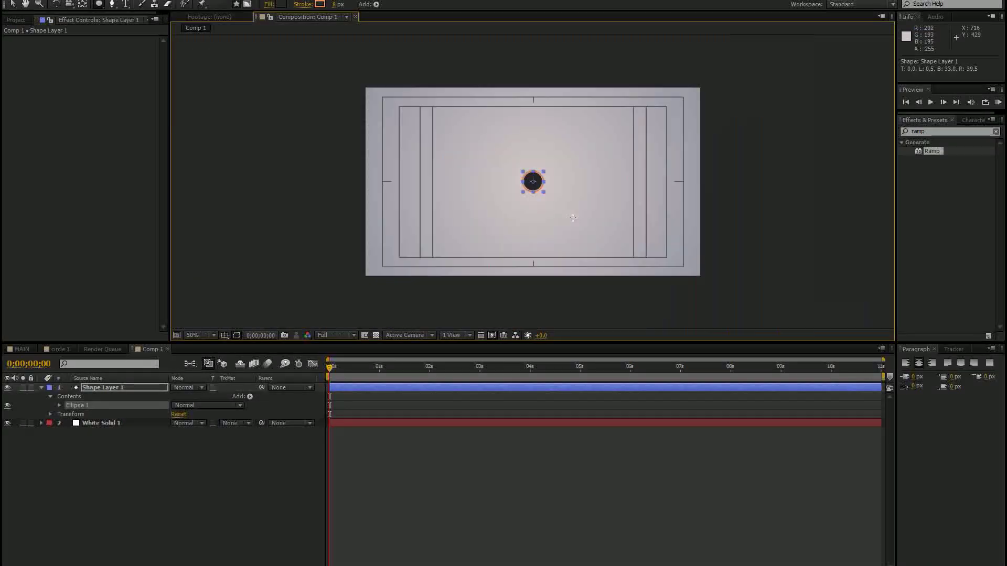
# Step: Replace the safe-area guides with the Proportional Grid, then hide the grid so the composition view is clear
pyautogui.click(236, 336)
pyautogui.click(246, 372)
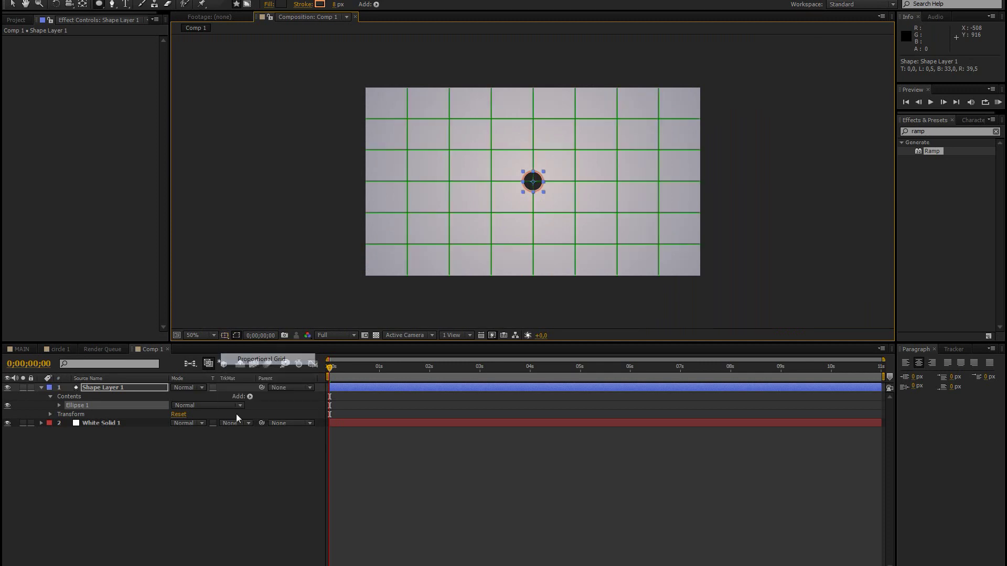
pyautogui.click(224, 336)
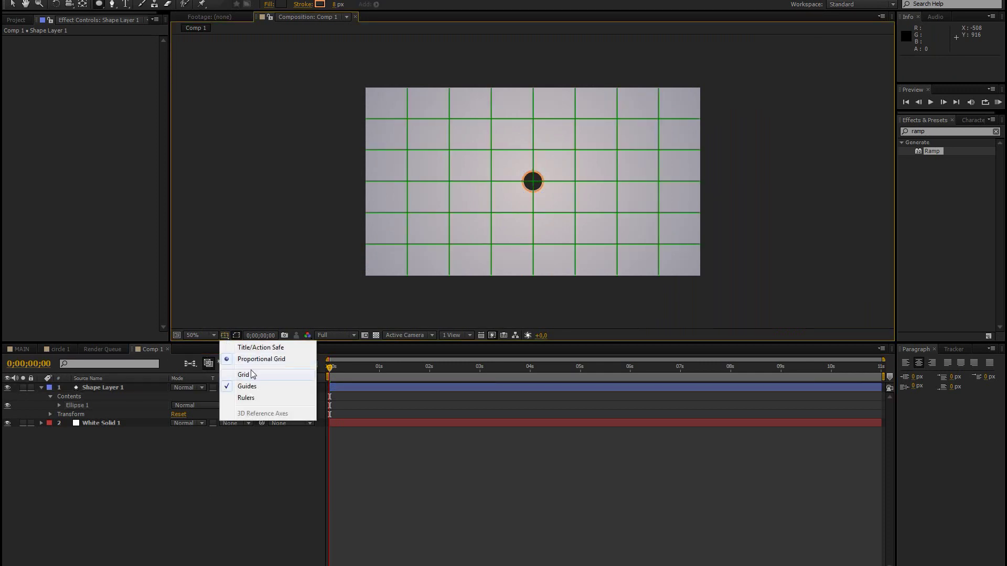
pyautogui.click(250, 370)
# Step: Scale the circle's shape layer down to 48%
pyautogui.click(106, 389)
pyautogui.press('s')
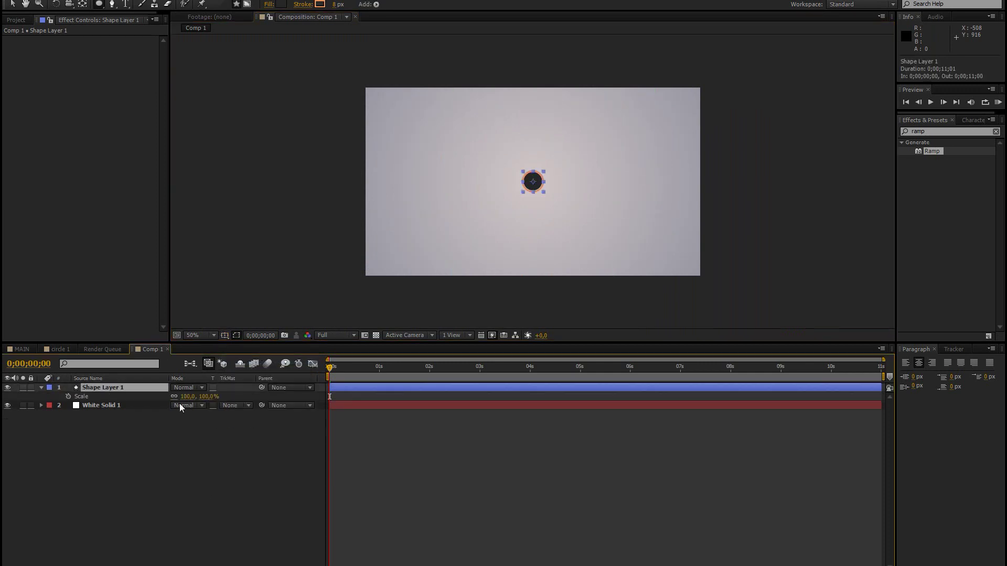
pyautogui.moveTo(202, 397); pyautogui.dragTo(174, 397)
pyautogui.click(179, 465)
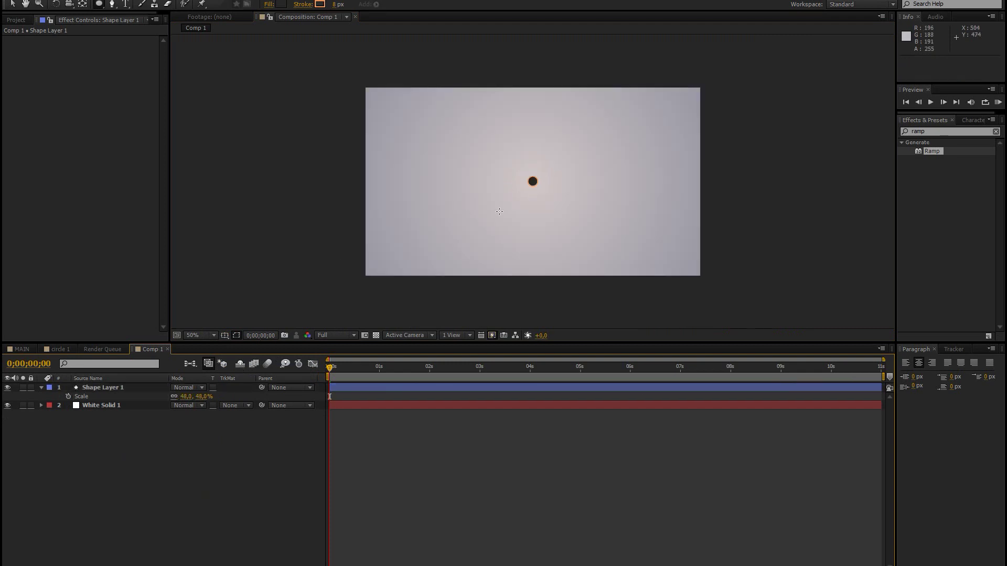
# Step: Inspect the color settings of the shape fill and the shape stroke
pyautogui.press('.')
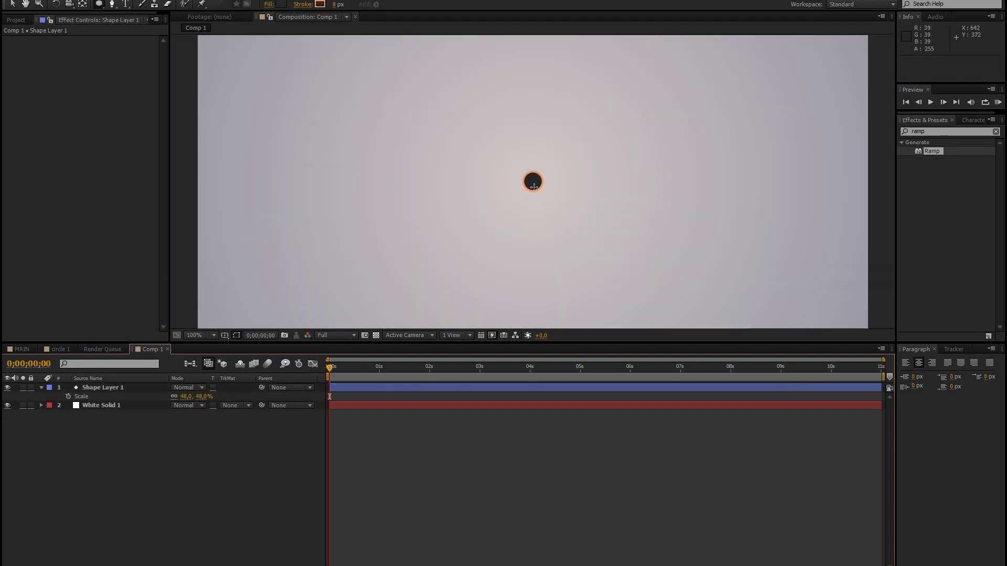
pyautogui.click(284, 4)
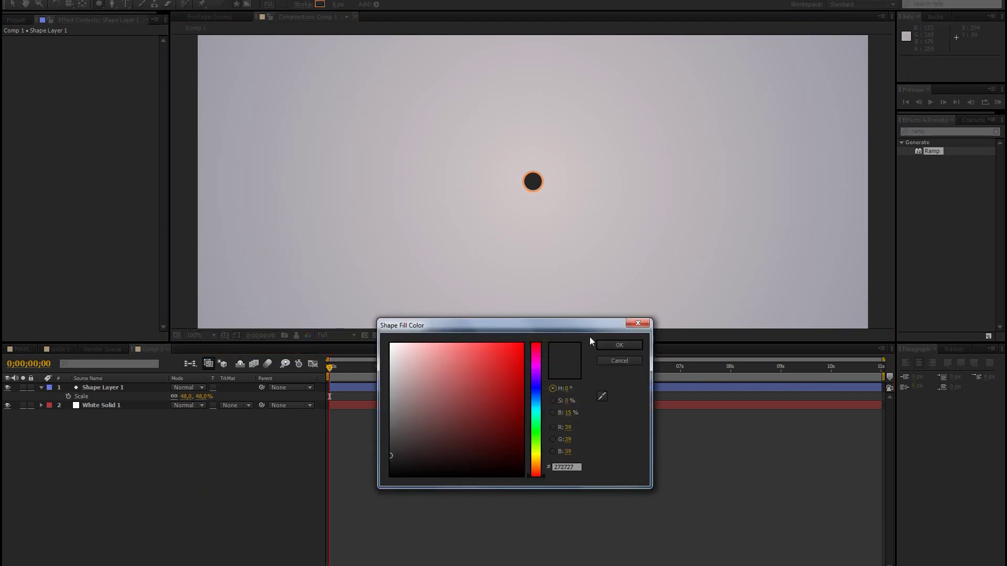
pyautogui.click(624, 346)
pyautogui.click(319, 5)
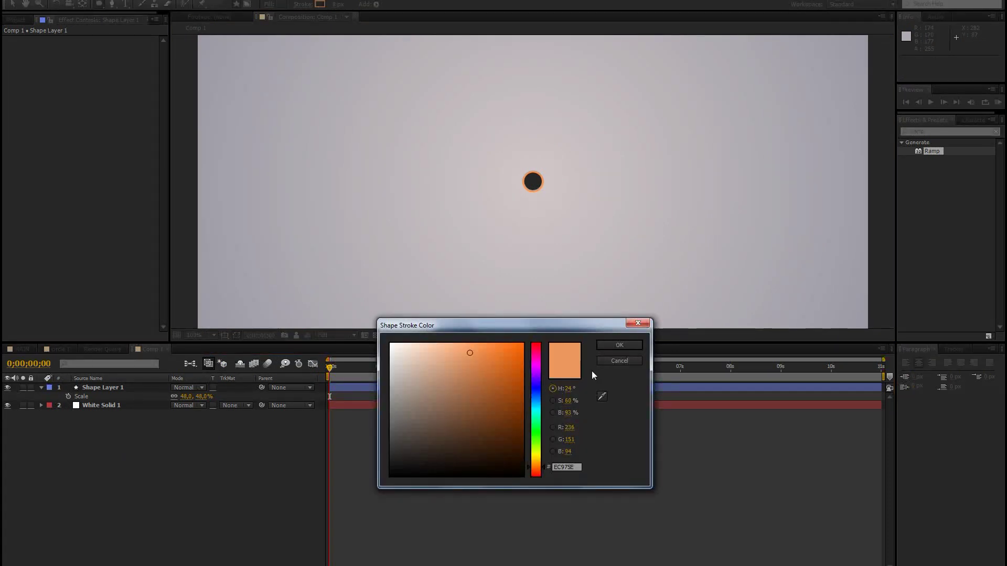
pyautogui.click(620, 345)
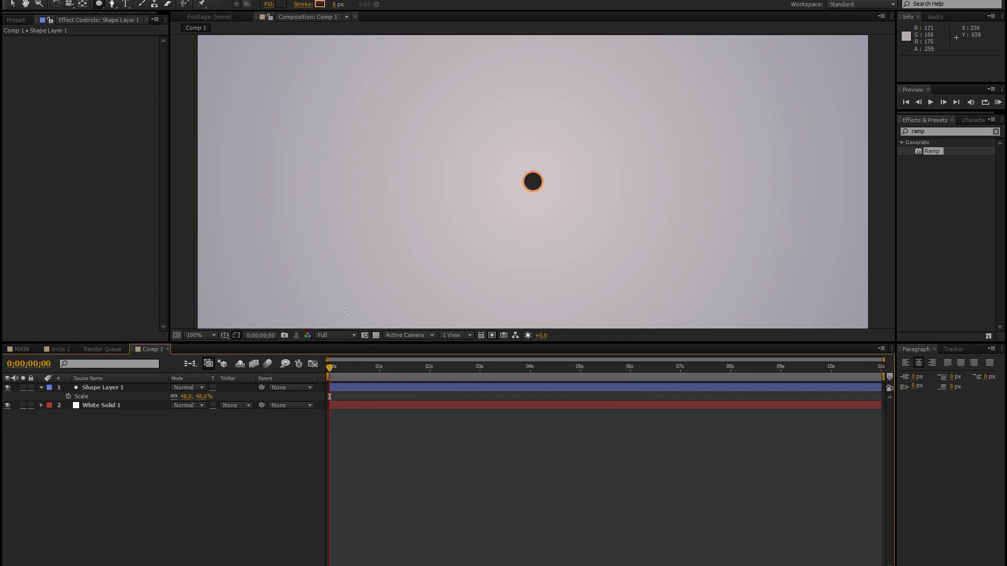
# Step: Check the circle's centring against the Proportional Grid and hide the grid again
pyautogui.click(236, 336)
pyautogui.click(247, 361)
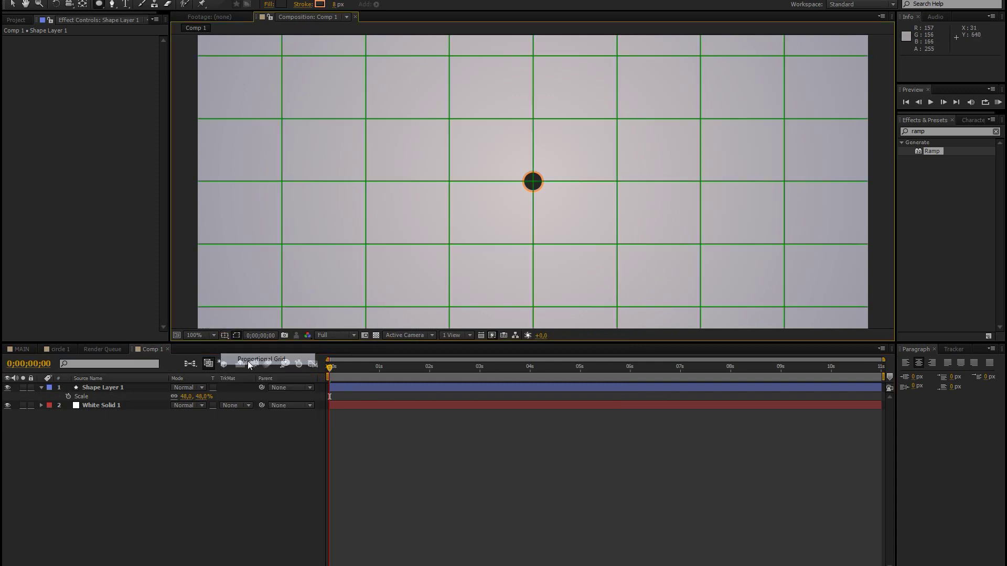
pyautogui.click(236, 335)
pyautogui.click(248, 360)
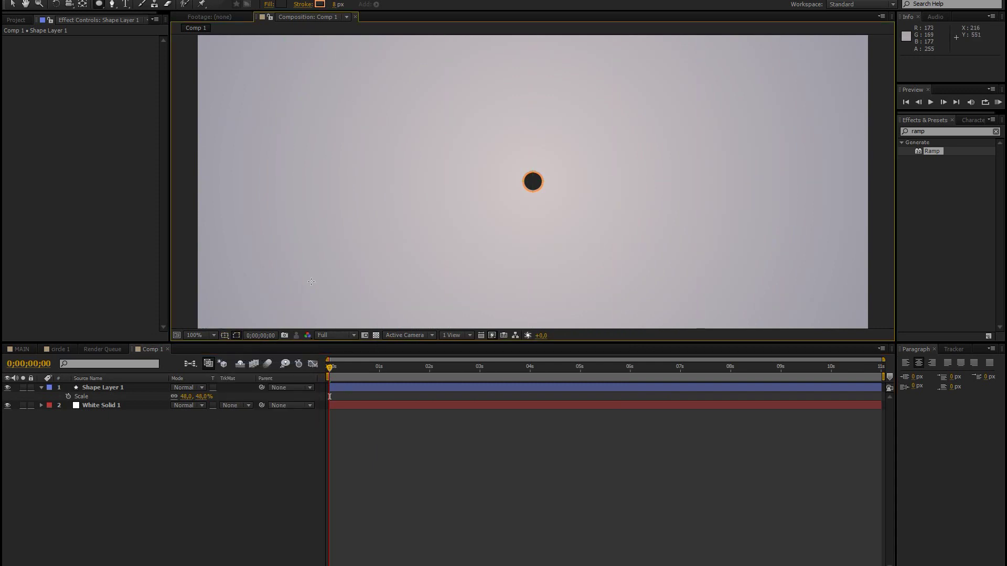
# Step: Duplicate the circle's shape layer
pyautogui.press(',')
pyautogui.click(121, 388)
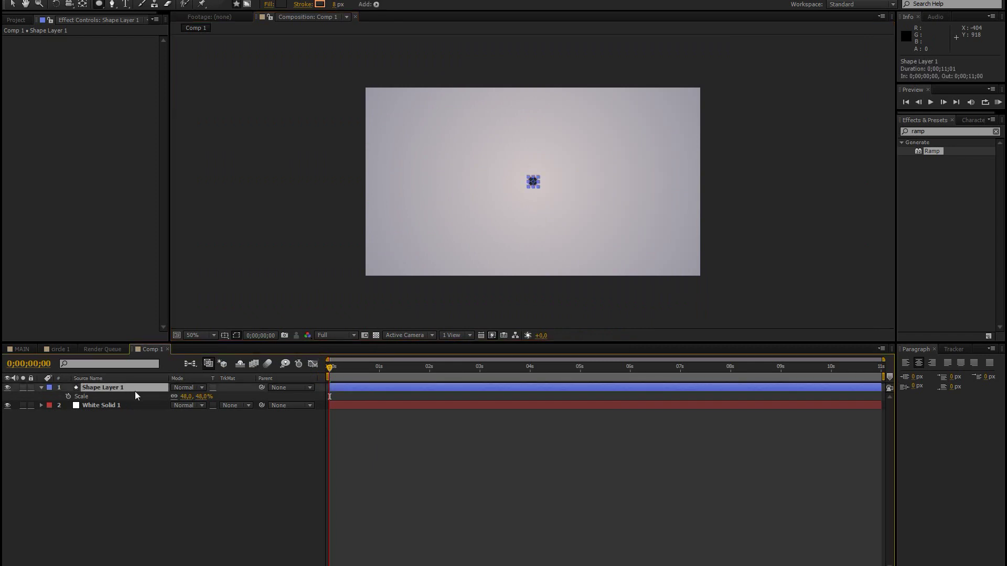
pyautogui.click(93, 374)
pyautogui.click(99, 390)
pyautogui.hotkey('ctrl', 'd')
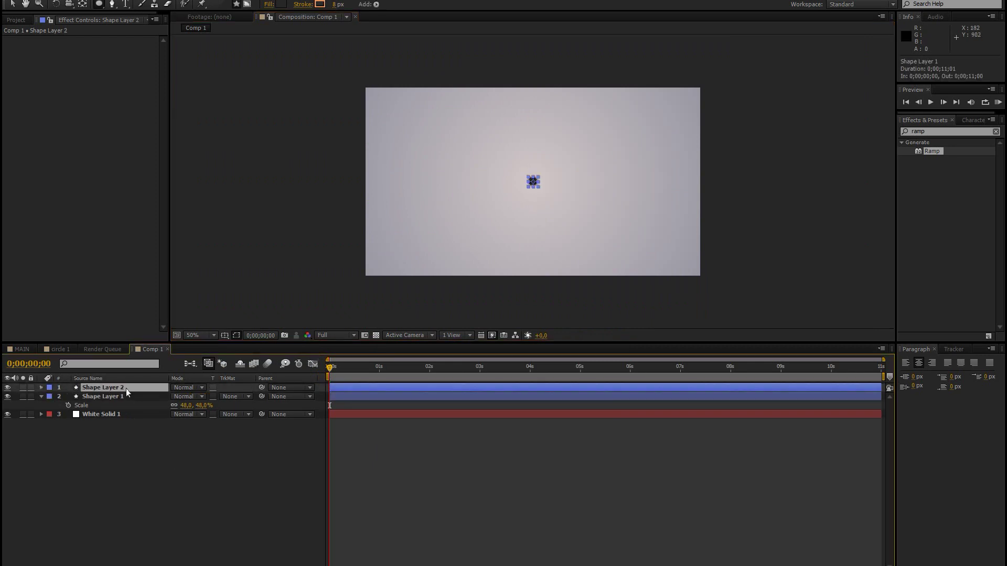
# Step: Rename the original shape layer as Circle 1 and its duplicate as Circle 2
pyautogui.rightClick(127, 393)
pyautogui.click(186, 389)
pyautogui.write('Circle')
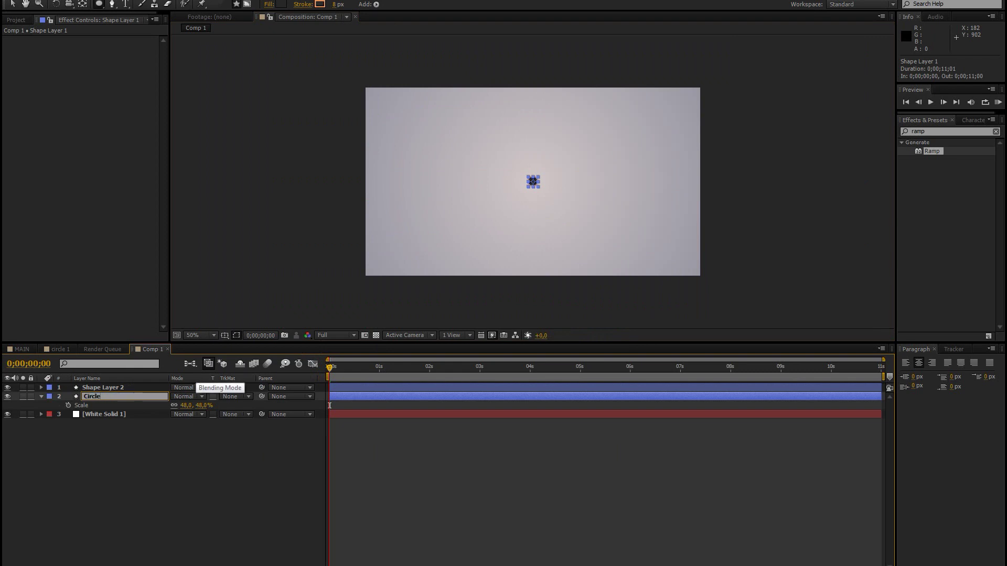
pyautogui.write(' 1')
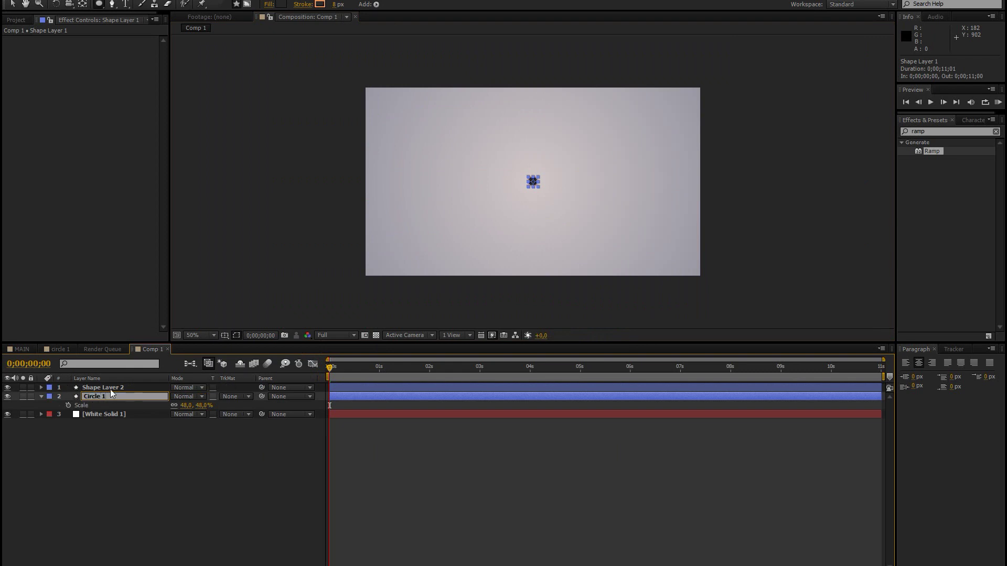
pyautogui.press('Return')
pyautogui.rightClick(110, 389)
pyautogui.click(132, 382)
pyautogui.write('Circle')
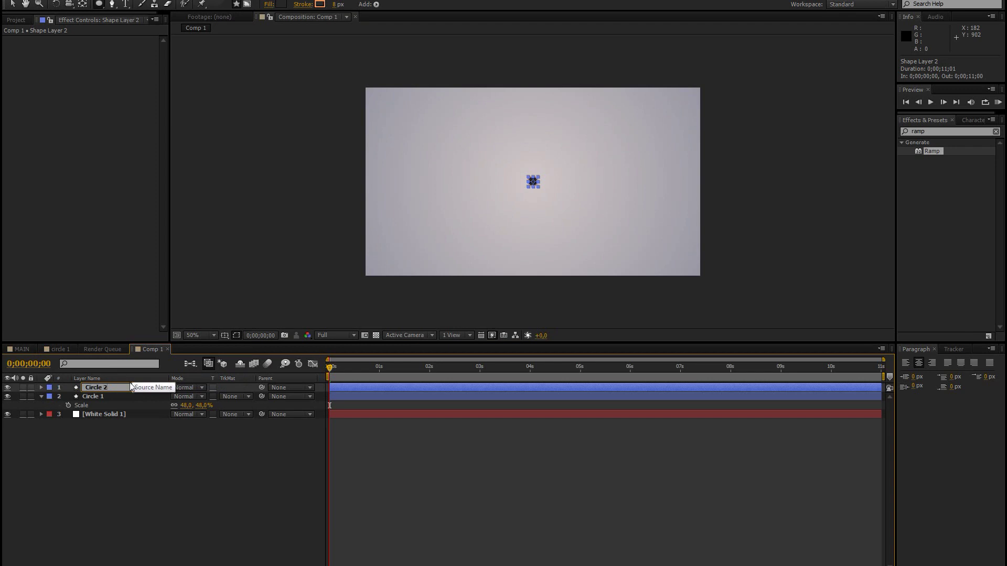
pyautogui.click(180, 434)
# Step: Move Circle 2 off the centre, a short distance up and to the right of Circle 1
pyautogui.click(121, 389)
pyautogui.scroll(1, 498, 194)
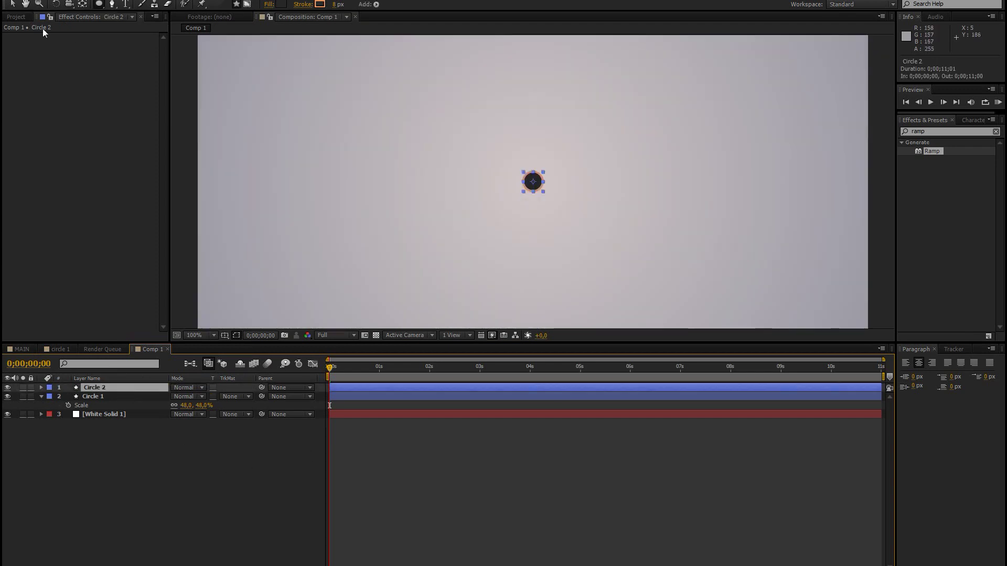
pyautogui.click(13, 4)
pyautogui.moveTo(538, 183); pyautogui.dragTo(598, 159)
pyautogui.click(117, 488)
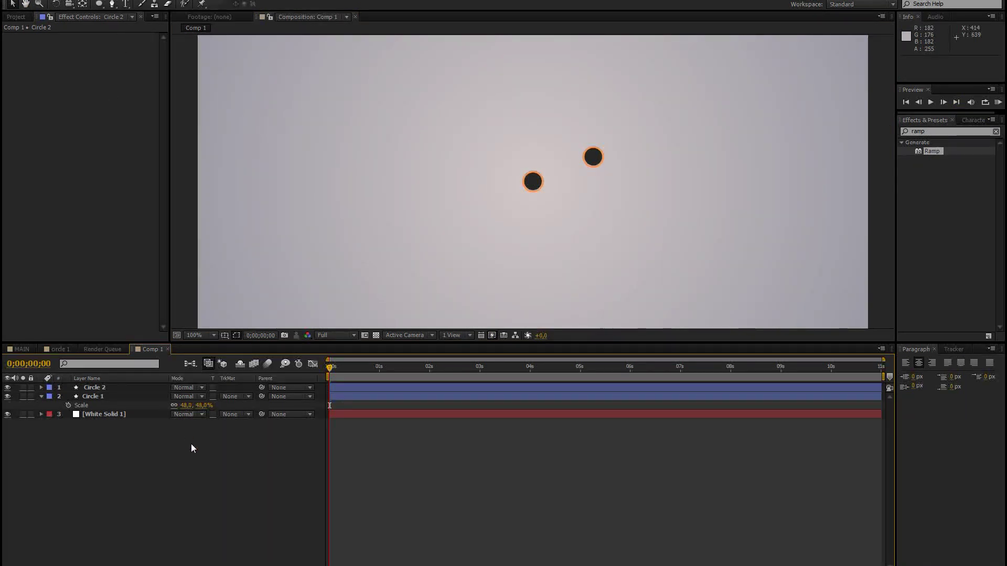
# Step: Add a new white solid with the Beam effect and move the beam's ending point to about 712, 315
pyautogui.hotkey('ctrl', 'y')
pyautogui.click(542, 368)
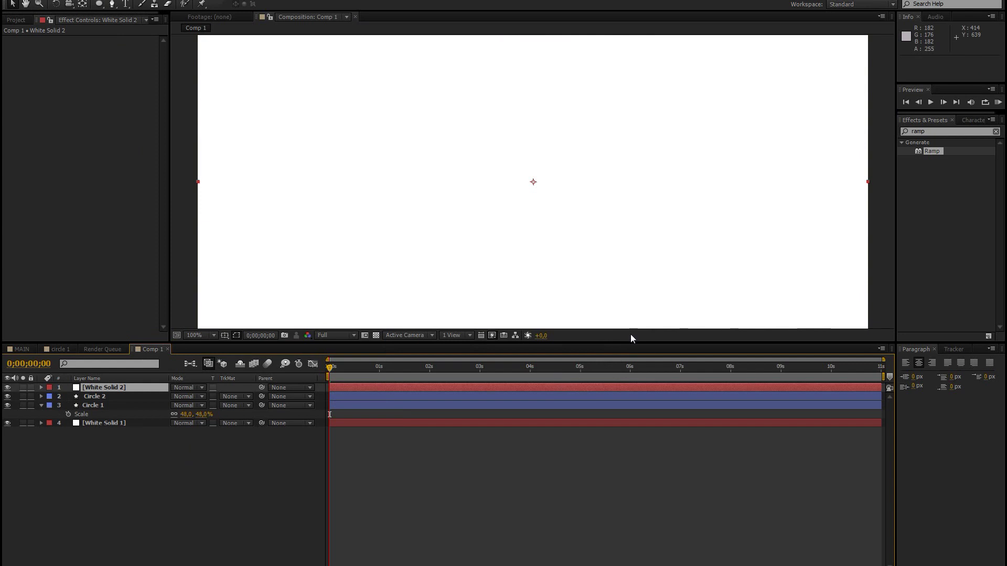
pyautogui.click(939, 131)
pyautogui.write('bea')
pyautogui.moveTo(936, 151); pyautogui.dragTo(511, 187)
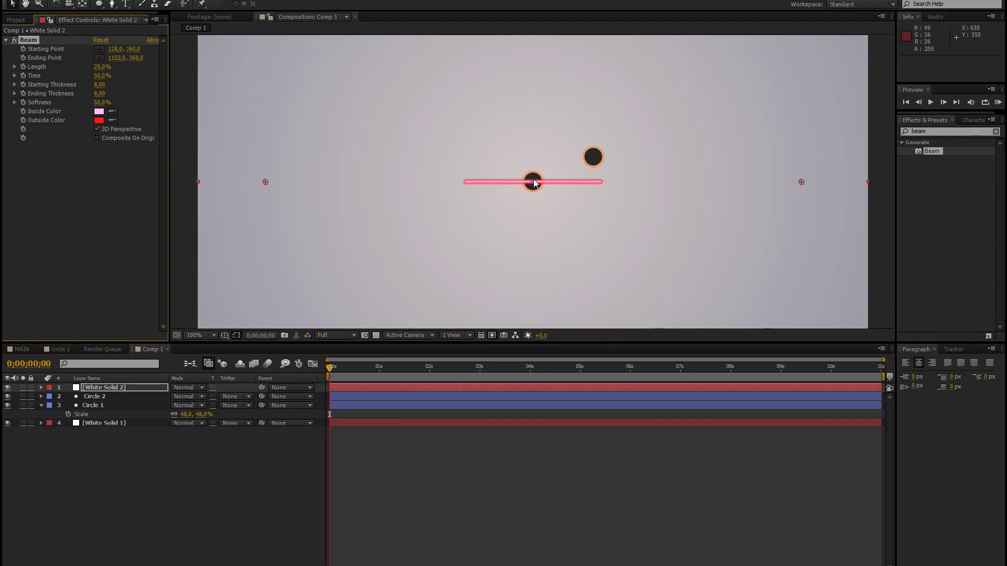
pyautogui.moveTo(800, 182); pyautogui.dragTo(570, 159)
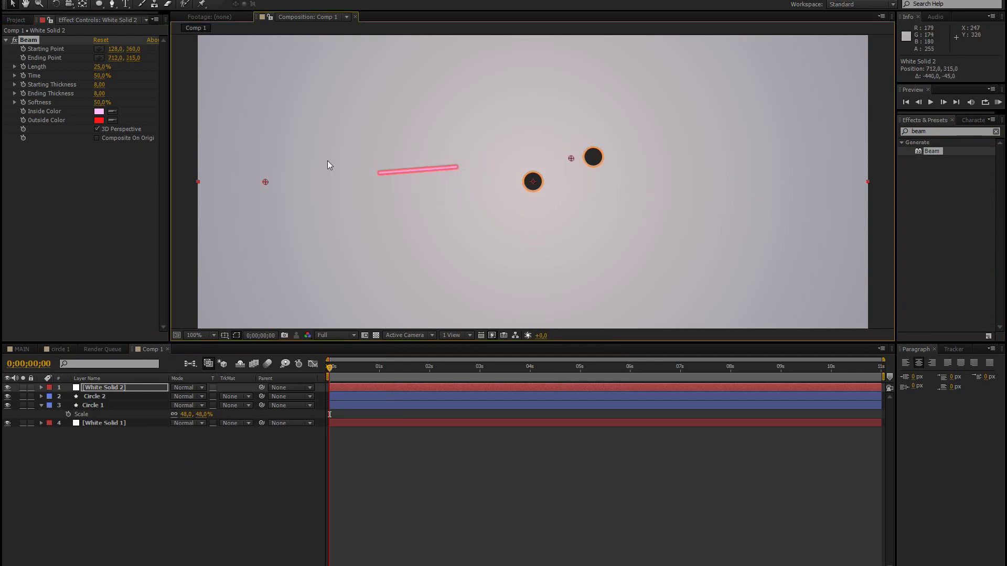
# Step: Sample the circle's dark fill for the beam's inside and outside colors, and set its softness to 0% and length to 100%
pyautogui.click(112, 111)
pyautogui.click(534, 175)
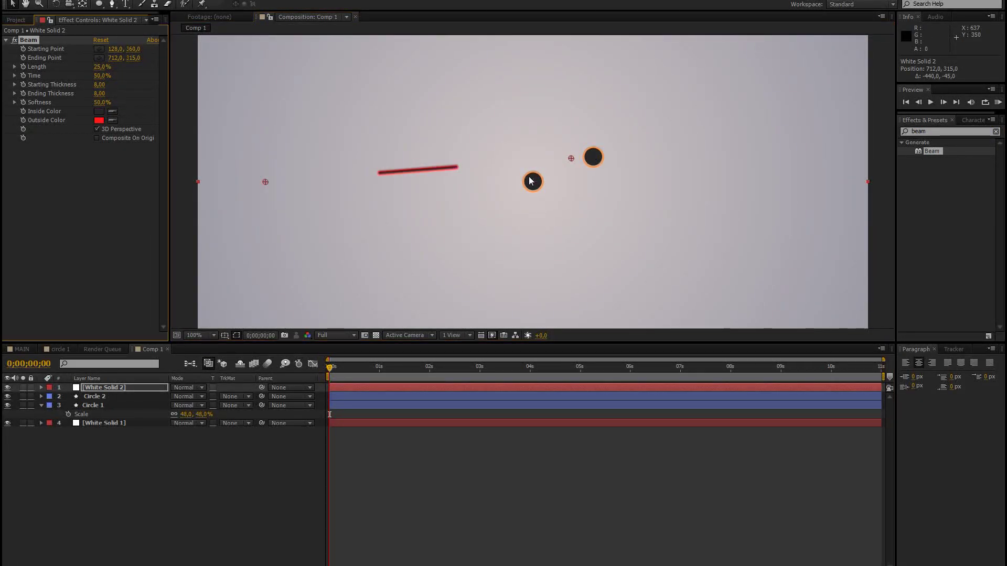
pyautogui.click(112, 120)
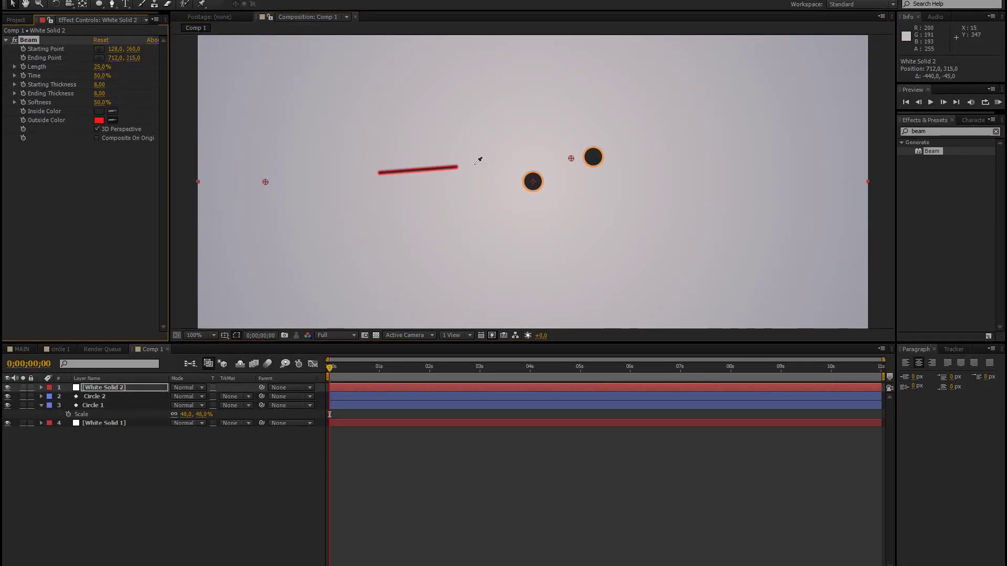
pyautogui.click(530, 181)
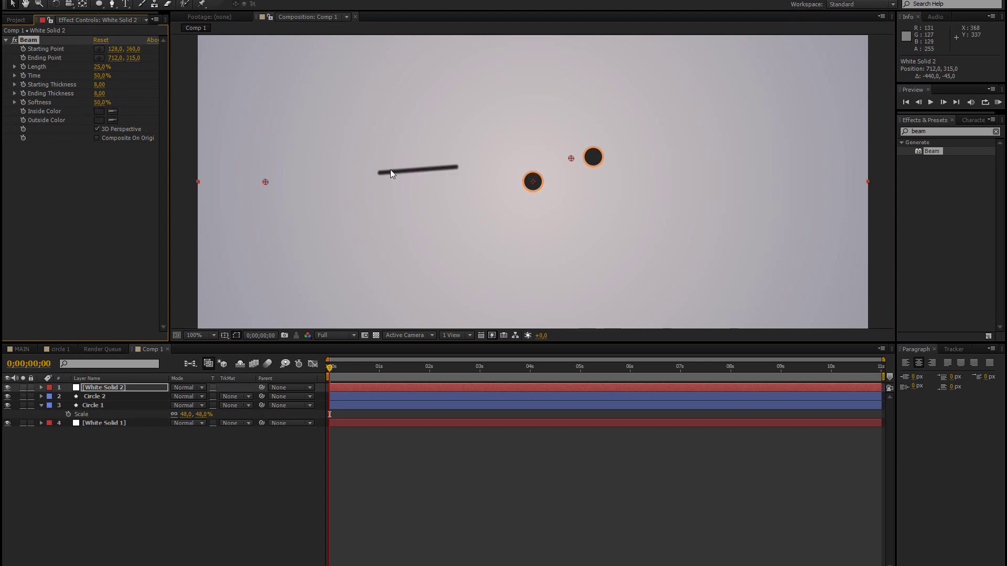
pyautogui.moveTo(103, 102); pyautogui.dragTo(8, 102)
pyautogui.moveTo(102, 71); pyautogui.dragTo(285, 68)
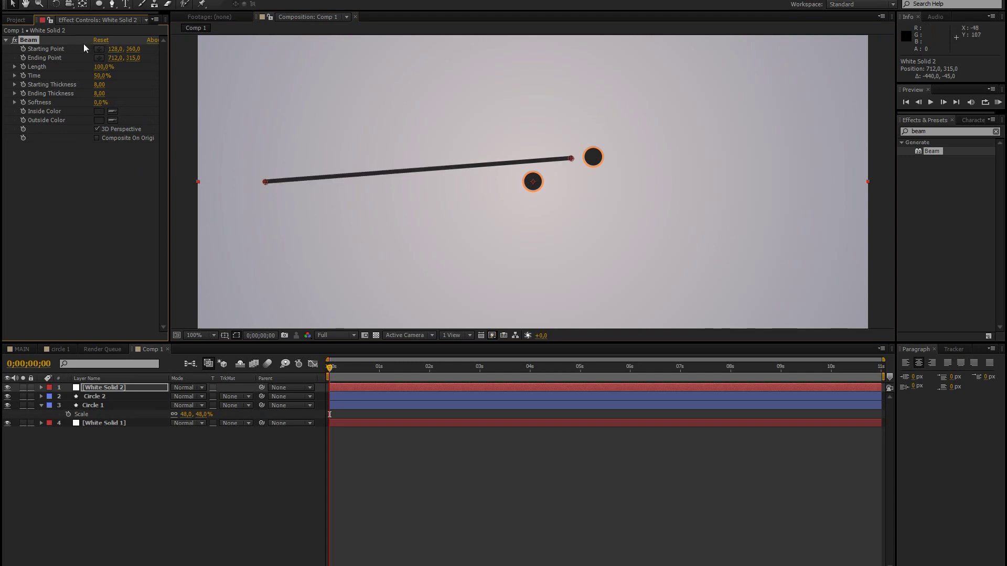
# Step: Reposition the beam by hand, with its starting point at about 398, 314 and its ending point finally at about 595, 263
pyautogui.click(134, 48)
pyautogui.moveTo(265, 182); pyautogui.dragTo(407, 158)
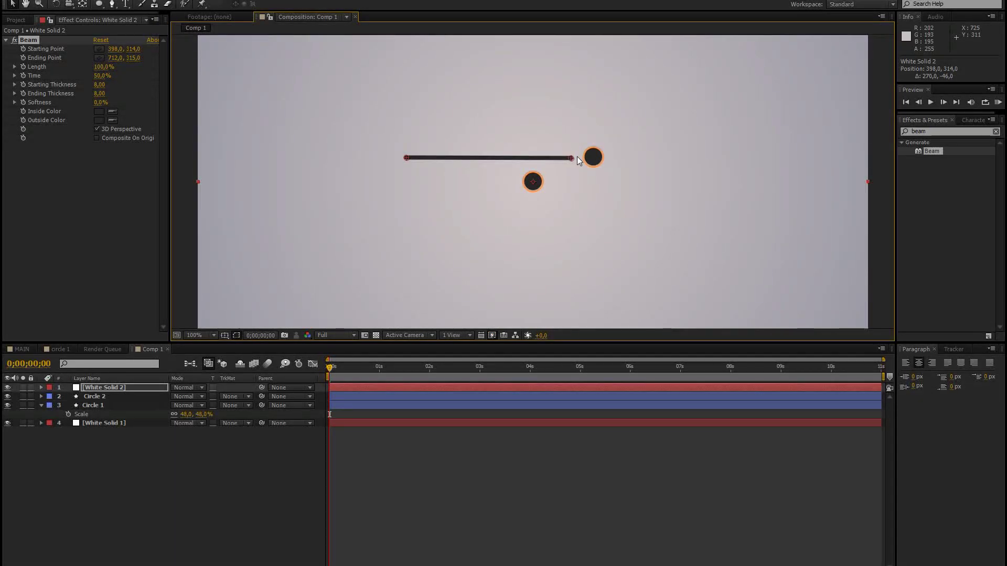
pyautogui.moveTo(574, 161); pyautogui.dragTo(595, 159)
pyautogui.press('.')
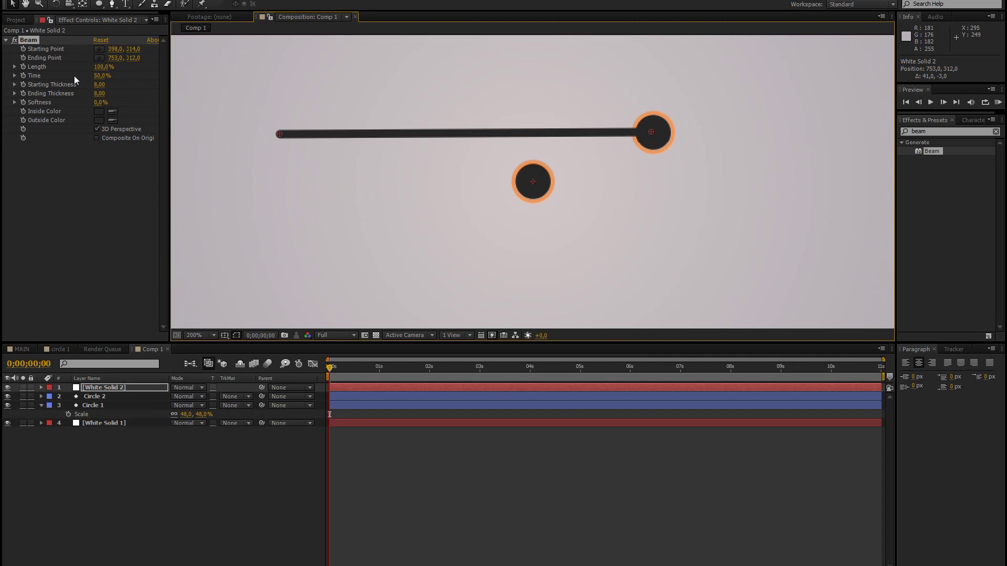
pyautogui.moveTo(651, 131); pyautogui.dragTo(487, 79)
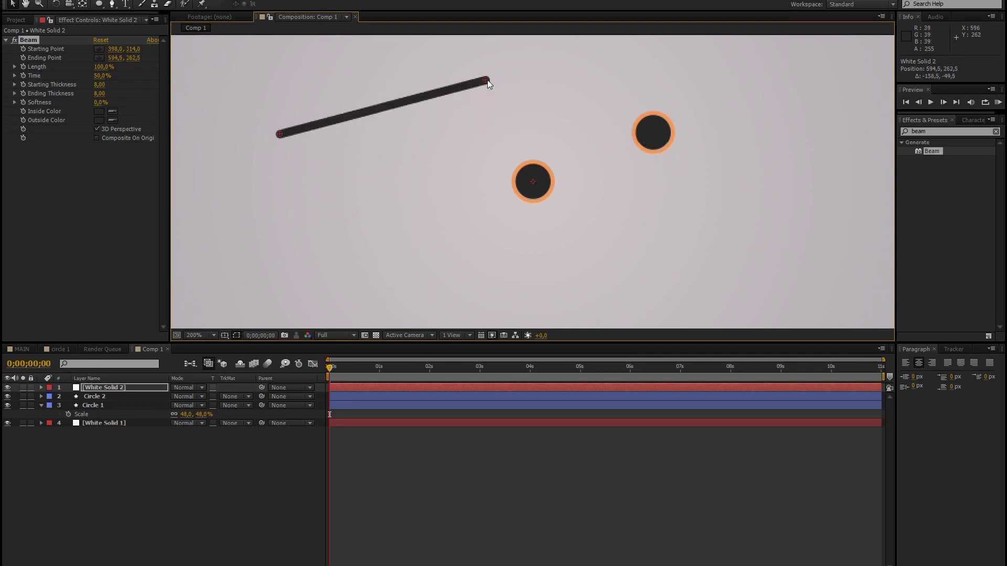
pyautogui.press(',')
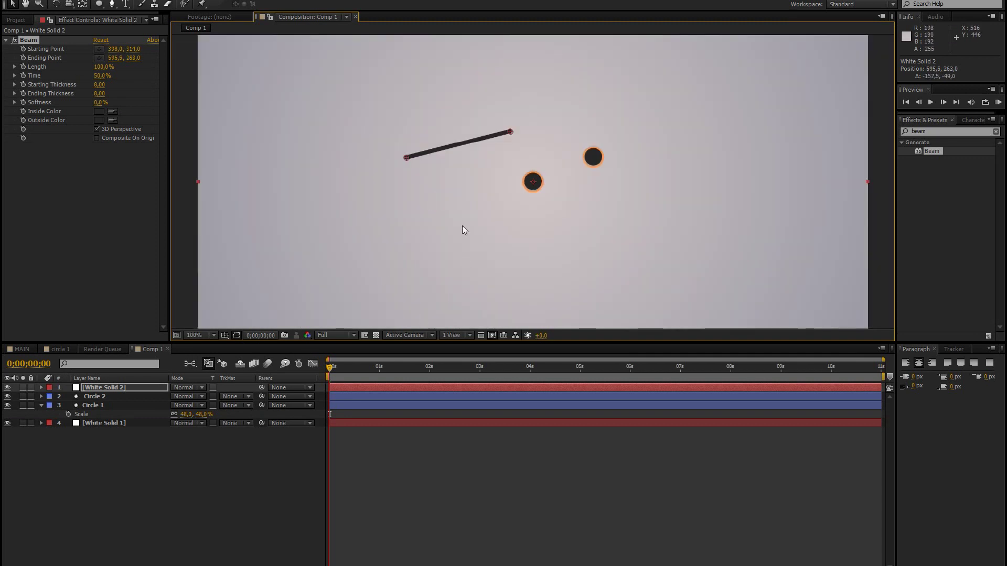
# Step: Move Circle 2 level with Circle 1, to about 818, 361
pyautogui.click(94, 398)
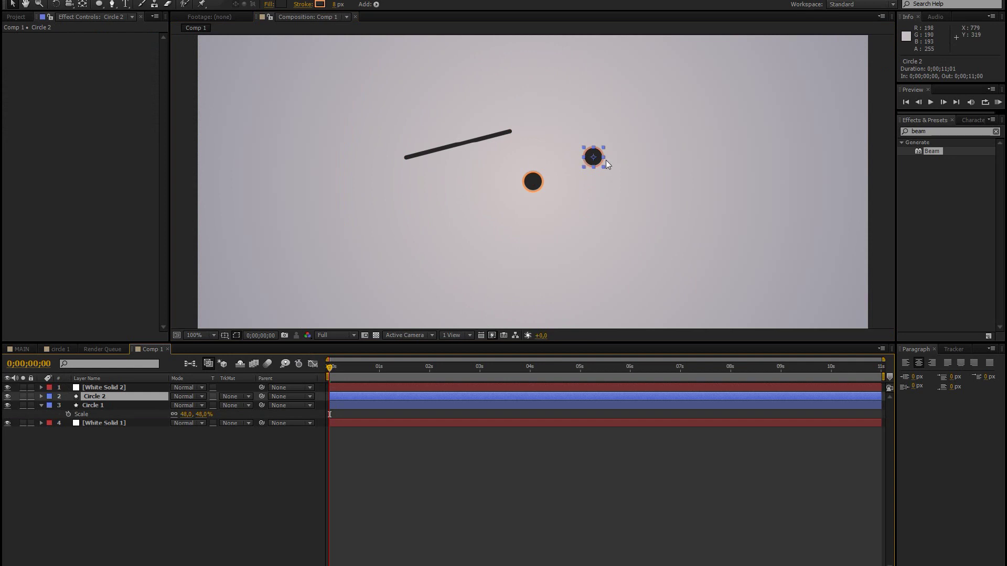
pyautogui.moveTo(597, 159); pyautogui.dragTo(629, 184)
pyautogui.click(33, 531)
# Step: Reveal the Position property of both Circle 2 and Circle 1 in the timeline
pyautogui.click(94, 398)
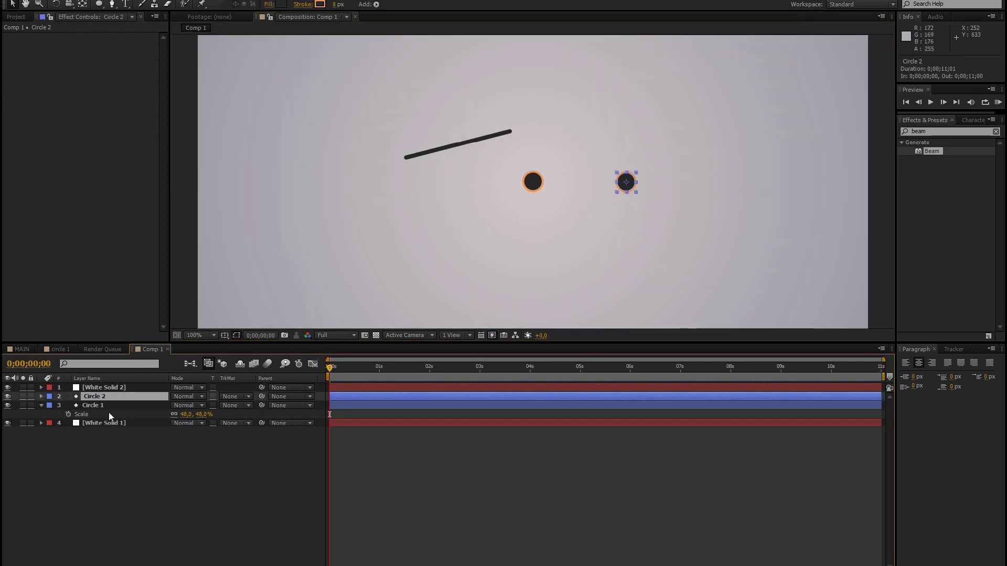
pyautogui.keyDown('ctrl'); pyautogui.click(93, 405); pyautogui.keyUp('ctrl')
pyautogui.press('p')
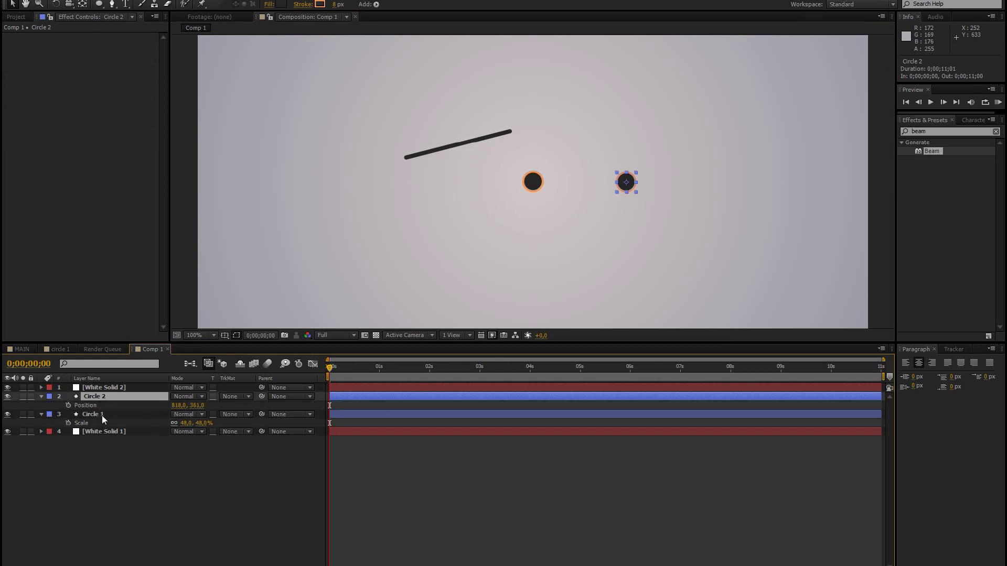
pyautogui.click(102, 415)
pyautogui.click(109, 452)
# Step: Link the beam's Starting Point to Circle 2's Position with a pick-whipped expression
pyautogui.click(96, 387)
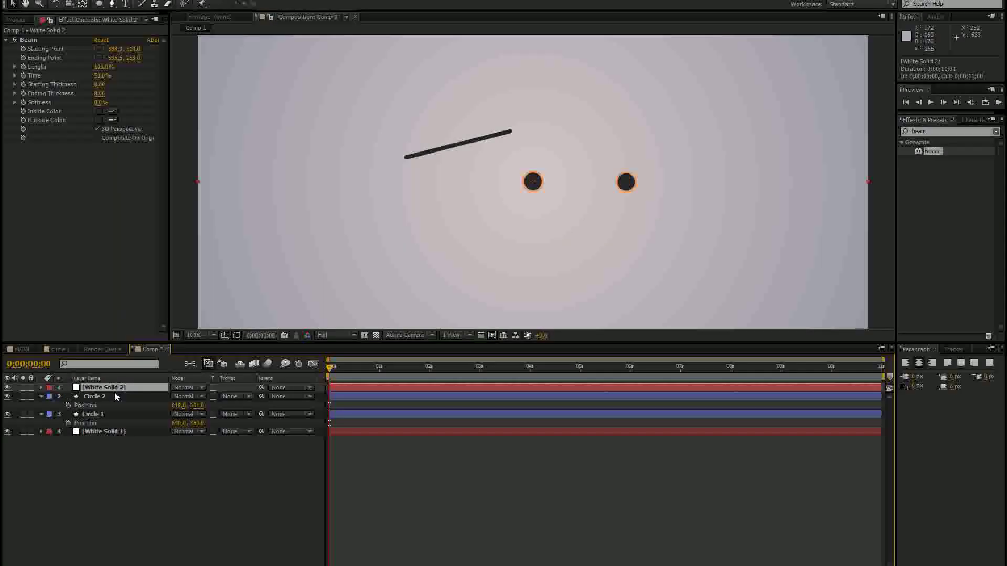
pyautogui.keyDown('alt'); pyautogui.click(23, 48); pyautogui.keyUp('alt')
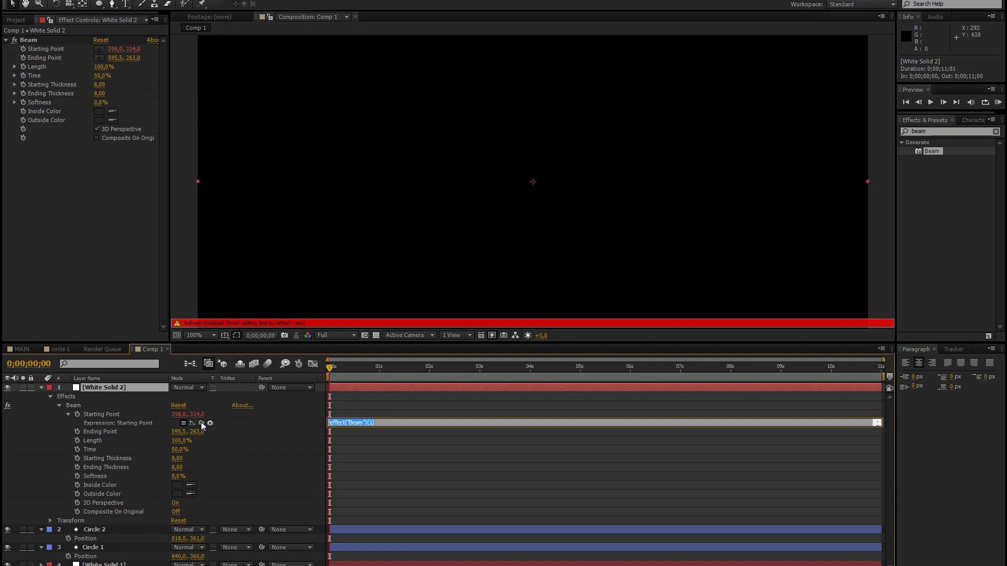
pyautogui.moveTo(200, 423); pyautogui.dragTo(101, 539)
pyautogui.click(275, 480)
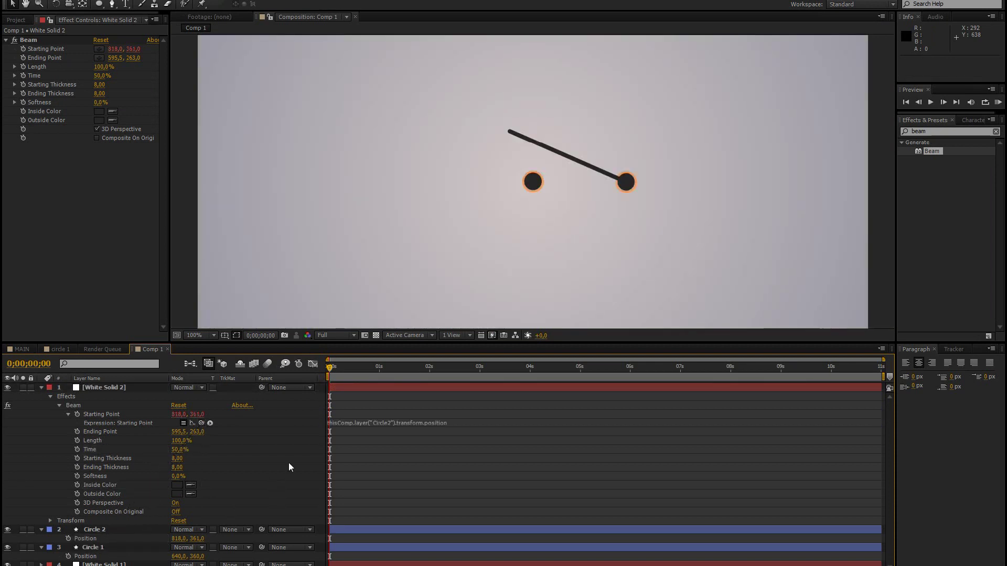
# Step: Move Circle 2 around the composition to test the beam link, leaving it at about 925, 306
pyautogui.click(107, 530)
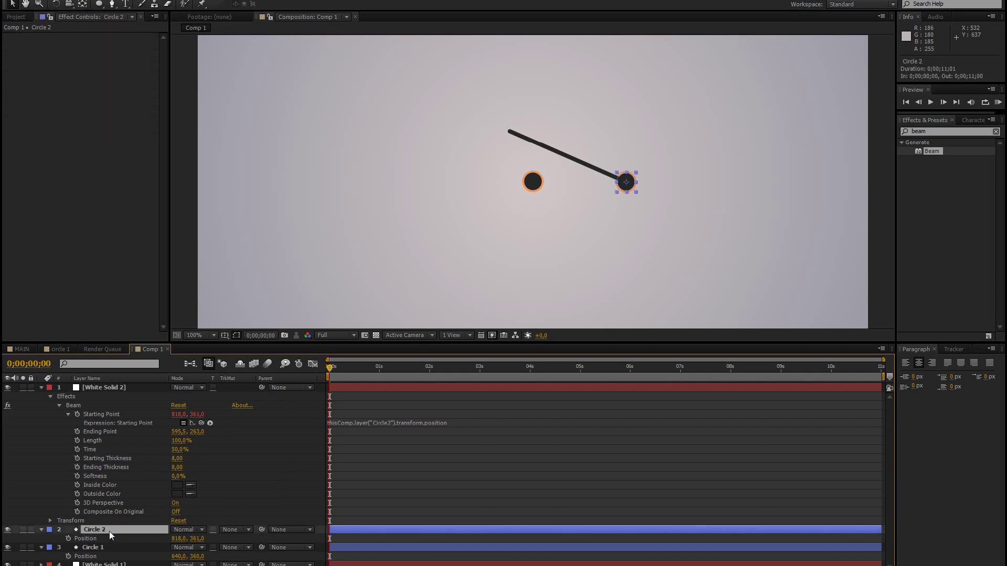
pyautogui.moveTo(630, 185); pyautogui.dragTo(405, 292)
pyautogui.moveTo(334, 247); pyautogui.dragTo(684, 153)
# Step: Link the beam's Ending Point to Circle 1's Position with a pick-whipped expression
pyautogui.click(96, 385)
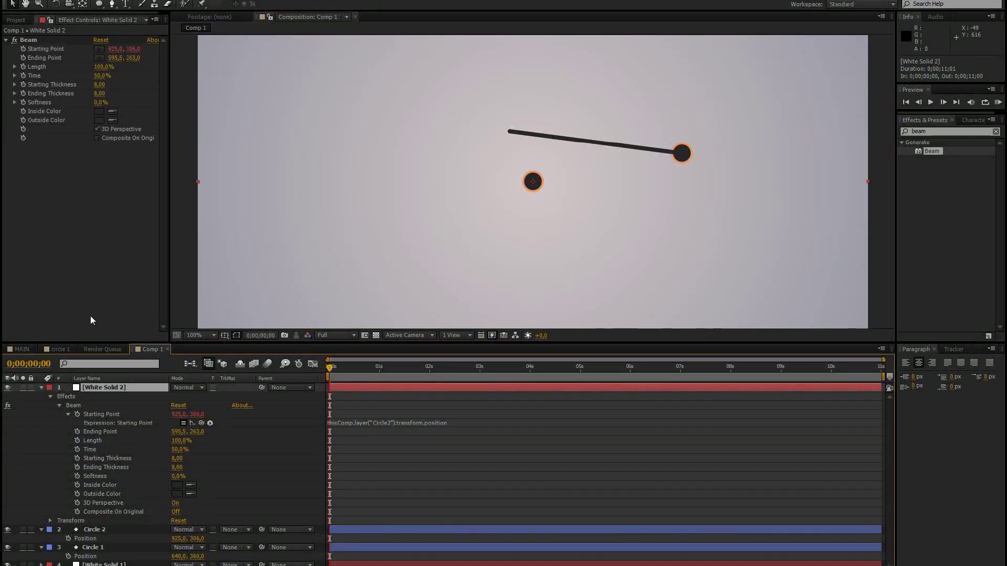
pyautogui.keyDown('alt'); pyautogui.click(23, 57); pyautogui.keyUp('alt')
pyautogui.moveTo(201, 439)
pyautogui.mouseDown()
pyautogui.moveTo(121, 556)
pyautogui.moveTo(98, 562)
pyautogui.mouseUp()
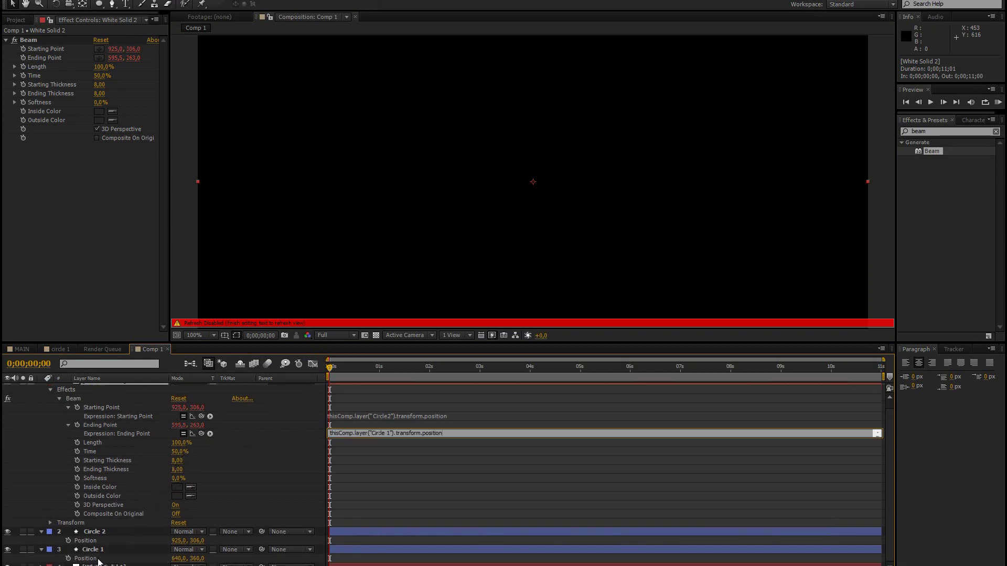
pyautogui.click(361, 514)
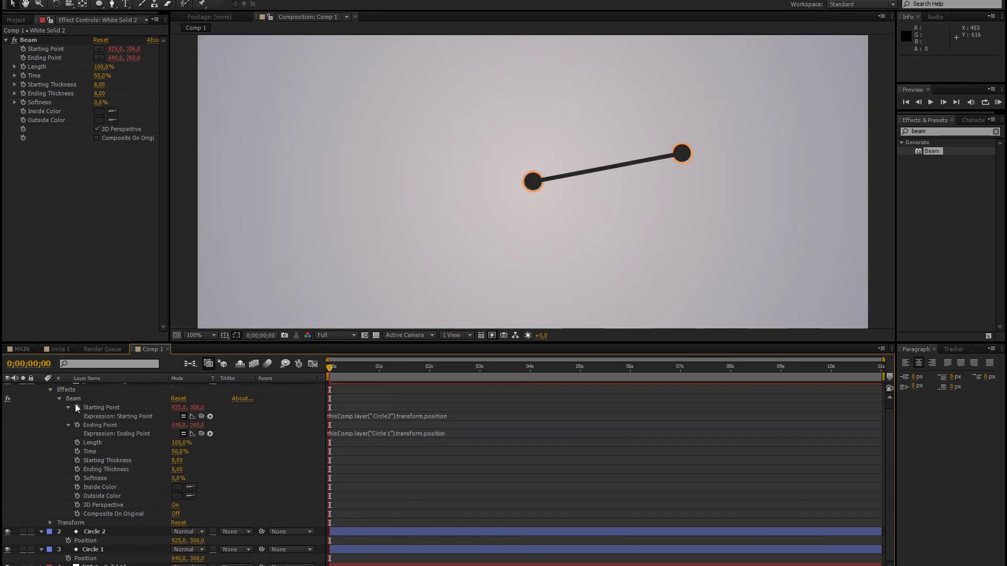
# Step: Collapse the properties of White Solid 2, Circle 2 and Circle 1 in the timeline
pyautogui.scroll(1, 55, 428)
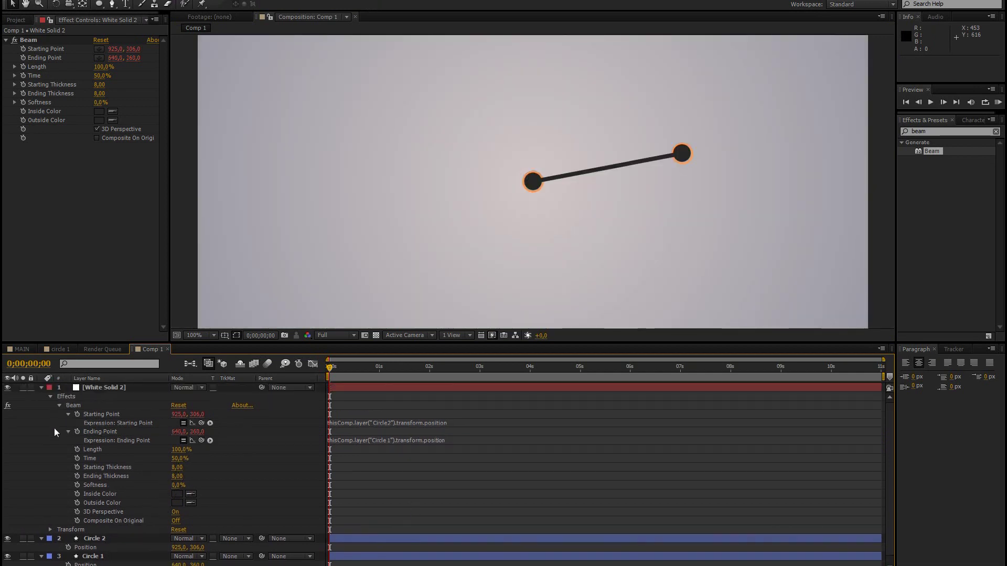
pyautogui.click(41, 387)
pyautogui.click(41, 396)
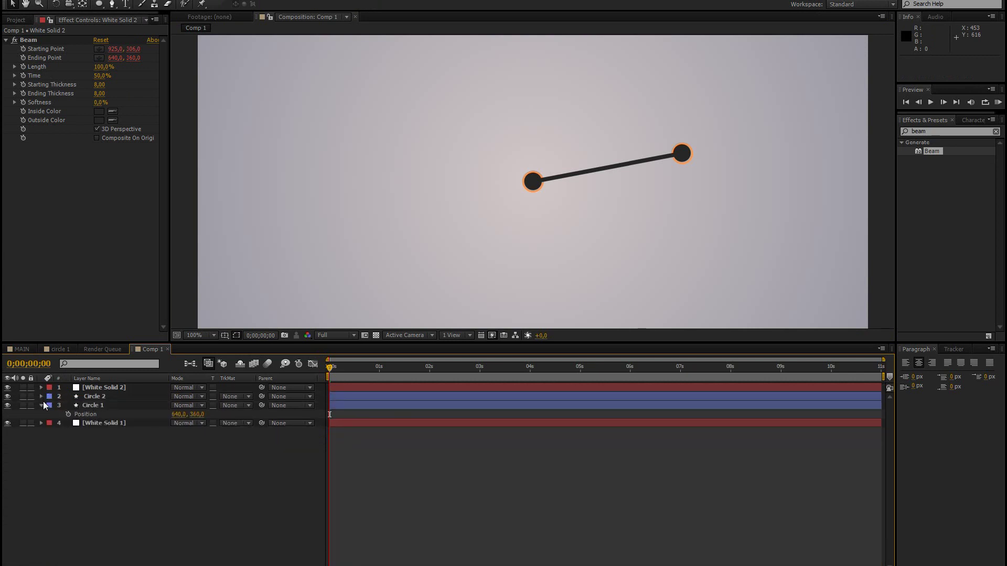
pyautogui.click(42, 405)
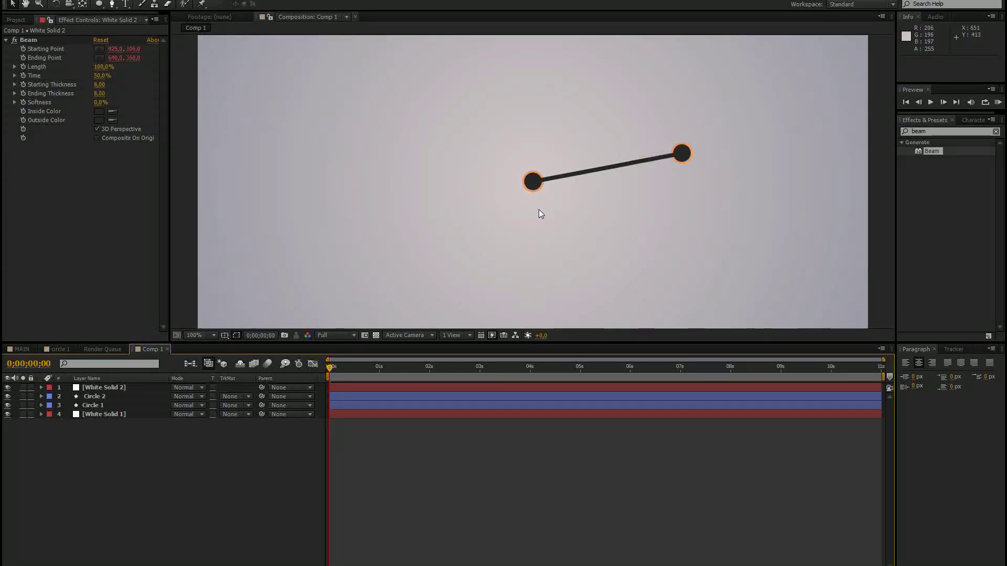
# Step: Duplicate the Circle 2 layer and select the beam's solid layer, White Solid 2
pyautogui.press(',')
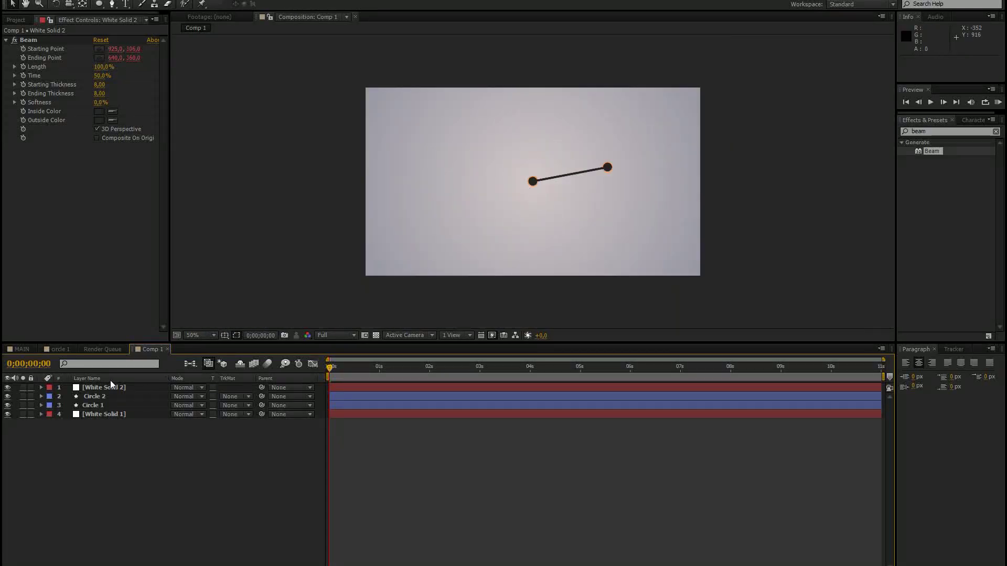
pyautogui.click(96, 398)
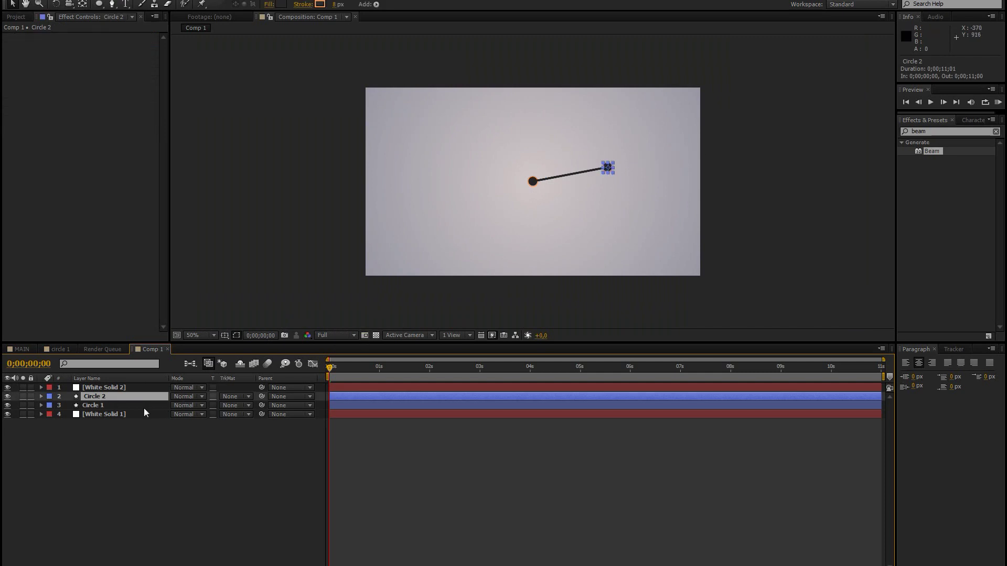
pyautogui.hotkey('ctrl', 'd')
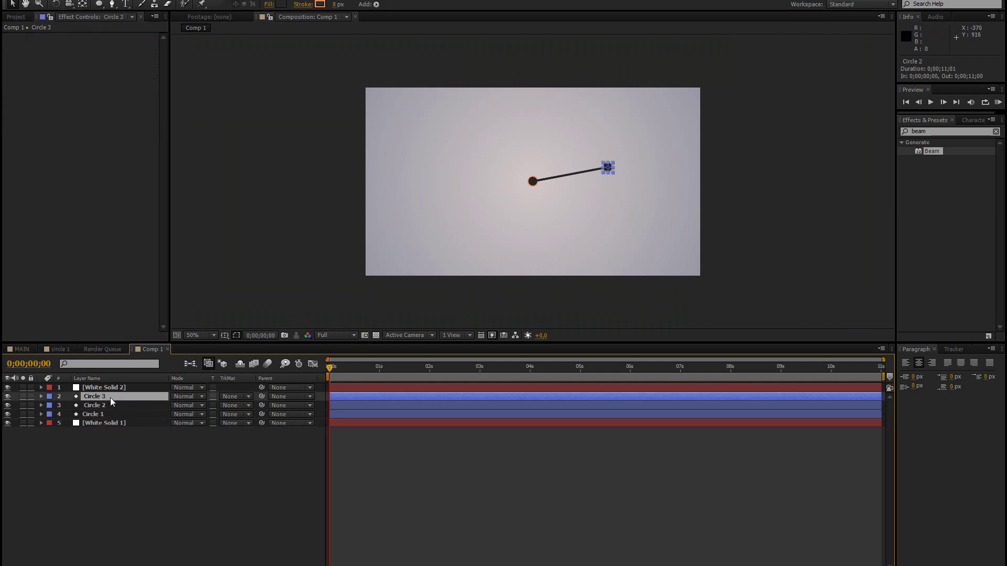
pyautogui.click(119, 389)
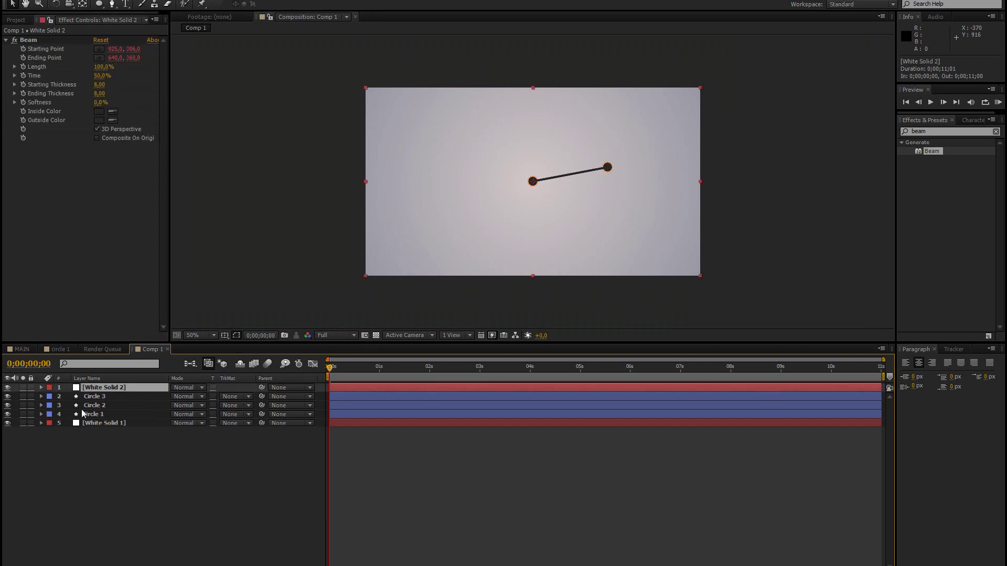
# Step: Move Circle 3 below the existing beam to about 825, 410
pyautogui.click(94, 396)
pyautogui.moveTo(611, 186); pyautogui.dragTo(584, 212)
pyautogui.click(166, 472)
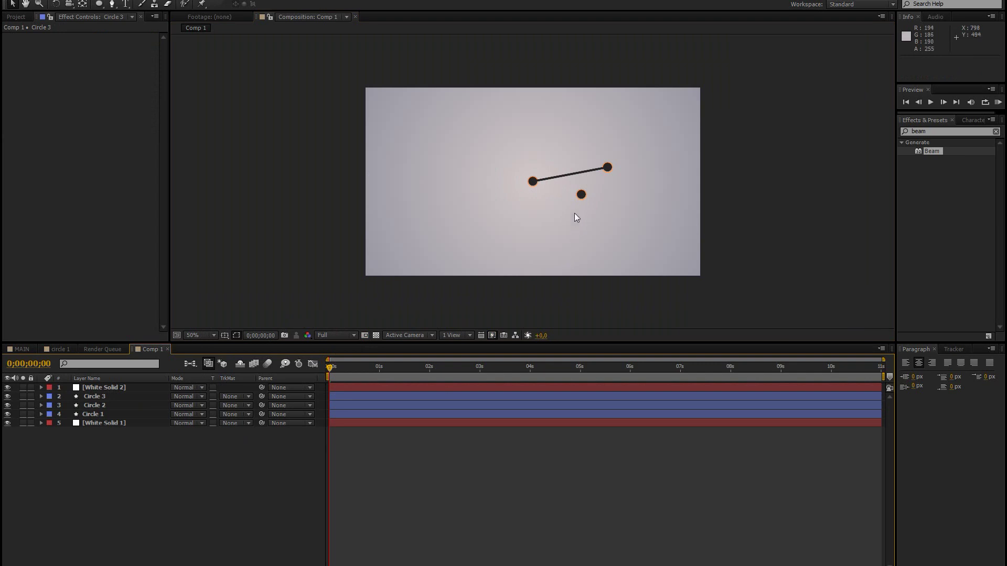
pyautogui.press('.')
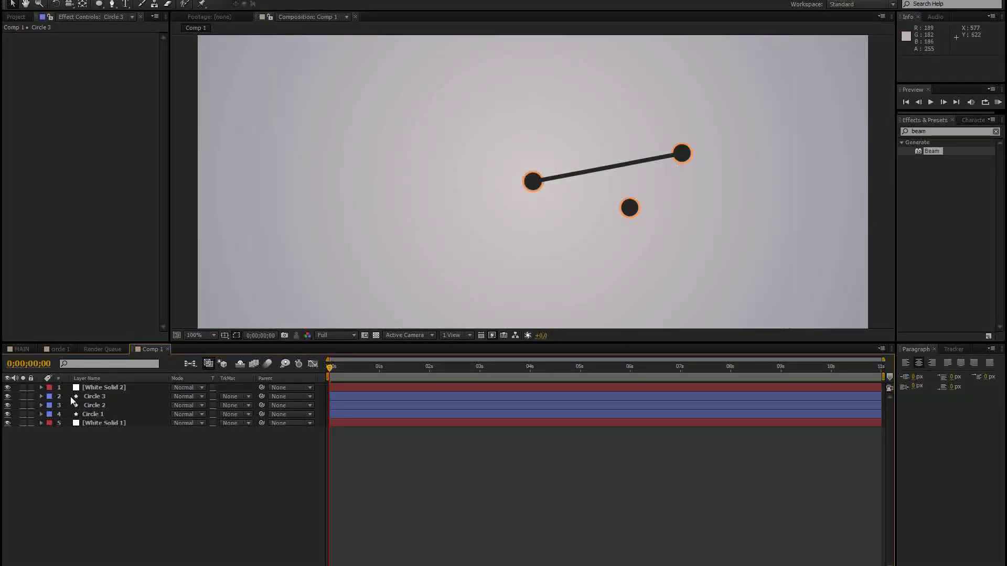
# Step: Duplicate the beam layer White Solid 2, naming the lower layer Beam 1 and the upper one Beam 2
pyautogui.click(92, 388)
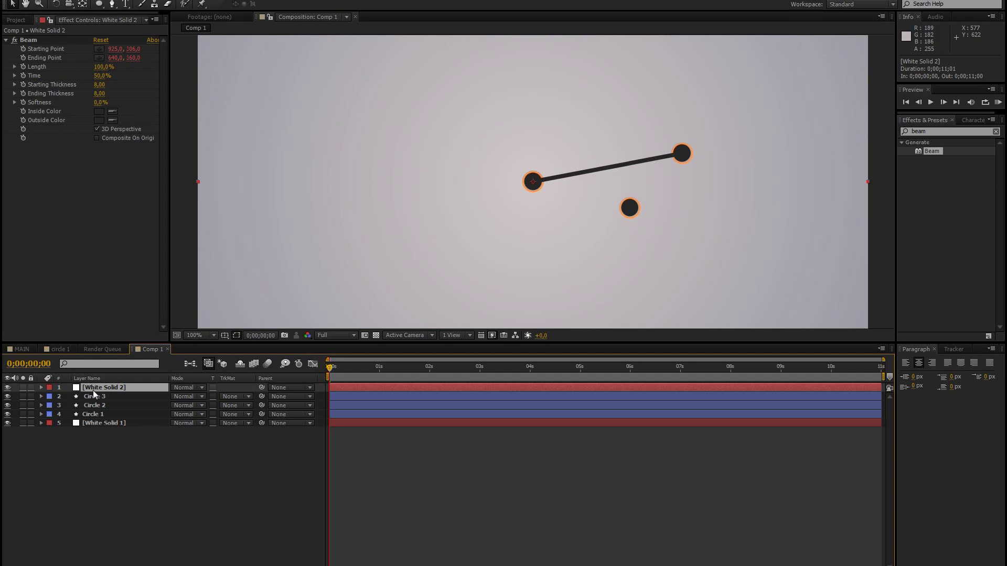
pyautogui.hotkey('ctrl', 'd')
pyautogui.click(110, 395)
pyautogui.rightClick(109, 393)
pyautogui.click(131, 385)
pyautogui.write('Beam 1')
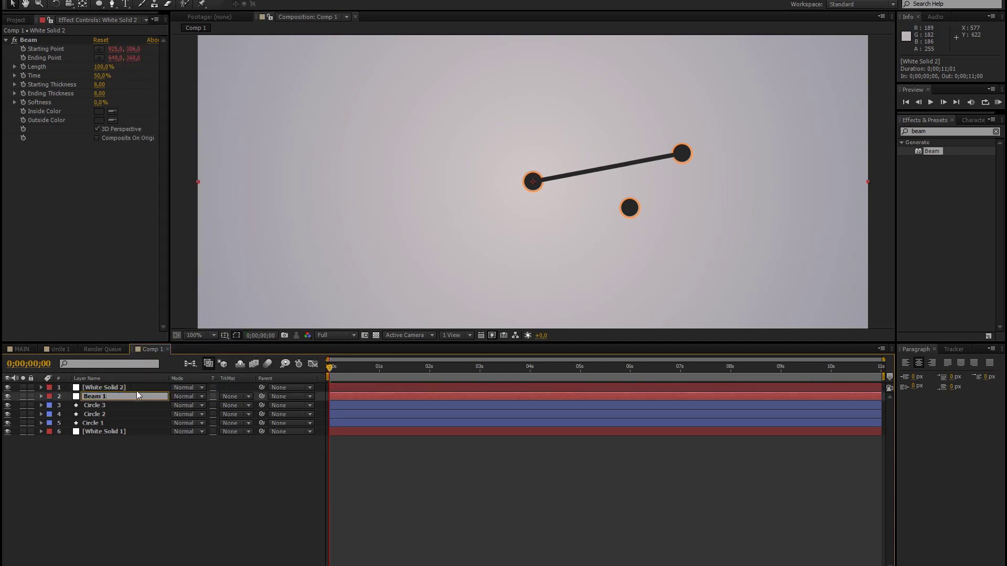
pyautogui.rightClick(118, 389)
pyautogui.click(137, 375)
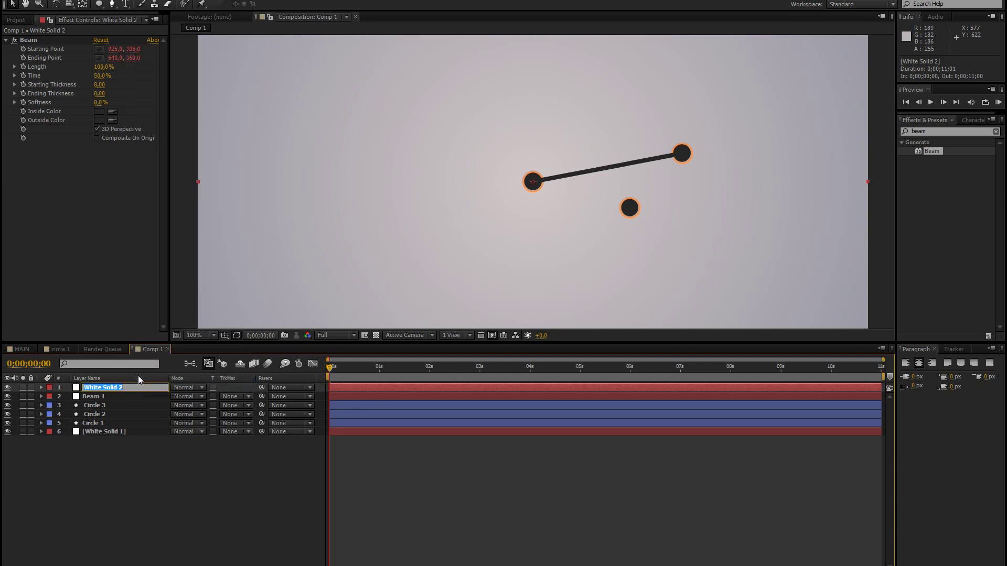
pyautogui.write('Beam 2')
pyautogui.press('Return')
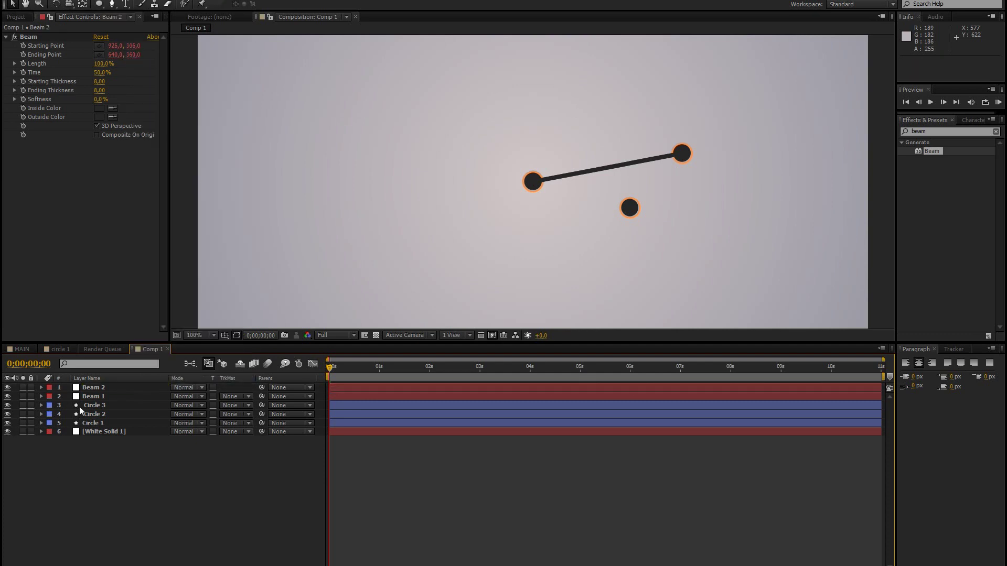
# Step: Try to move Beam 2's expression-linked Starting Point away from Circle 2 in the composition
pyautogui.click(118, 389)
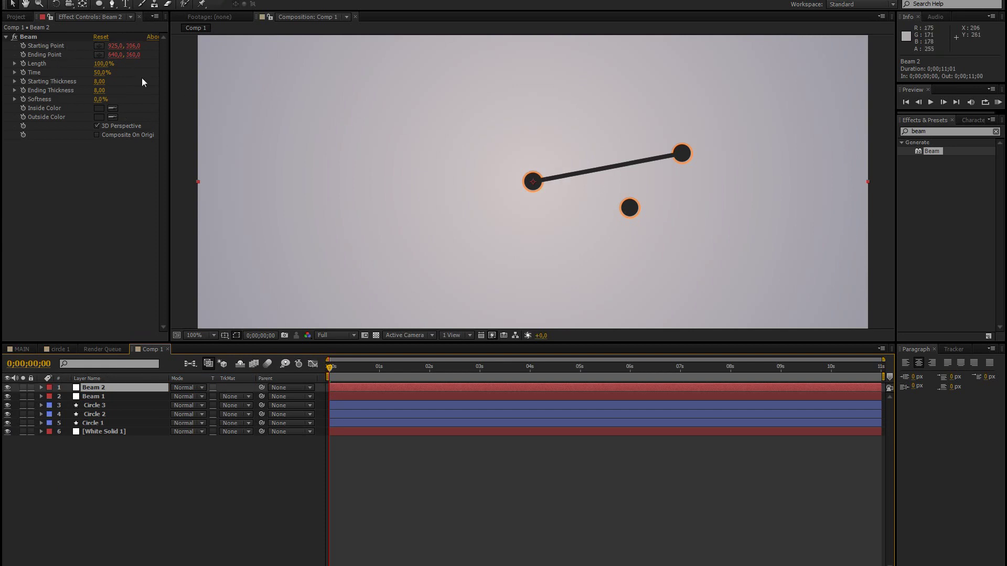
pyautogui.click(45, 38)
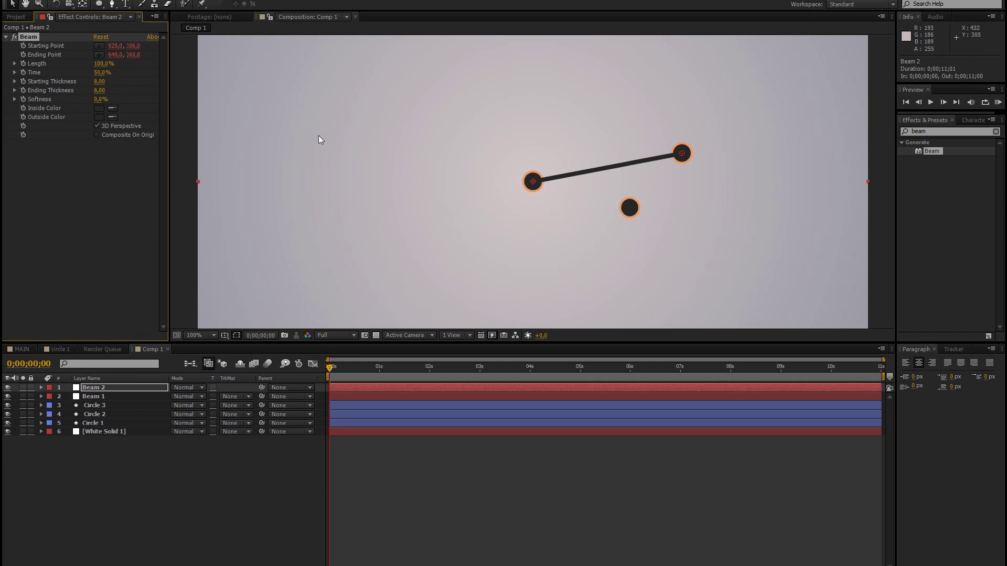
pyautogui.moveTo(682, 152); pyautogui.dragTo(684, 181)
pyautogui.click(78, 39)
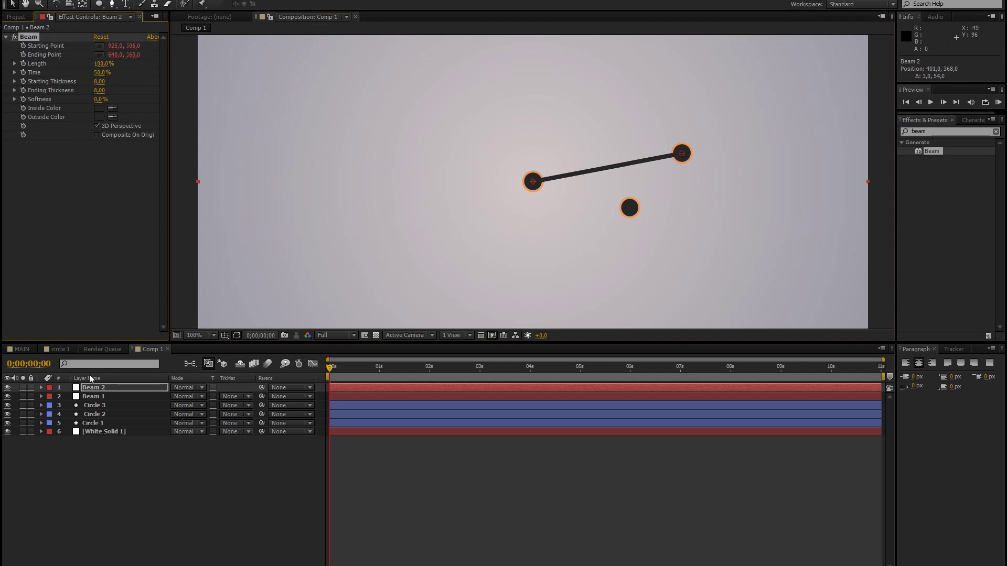
# Step: Reveal Circle 3's Position property in the timeline and select the Beam 2 layer
pyautogui.click(92, 406)
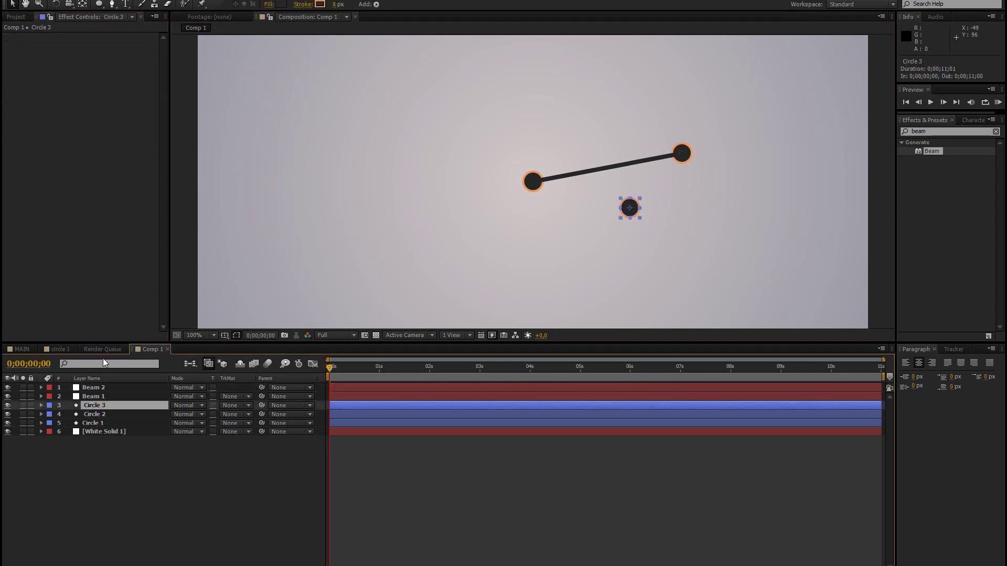
pyautogui.click(88, 388)
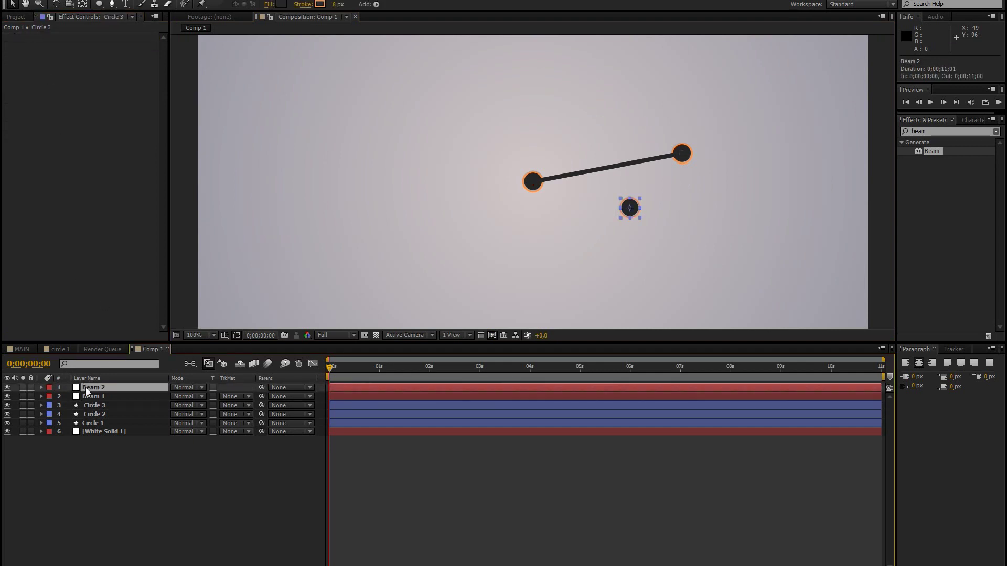
pyautogui.click(116, 408)
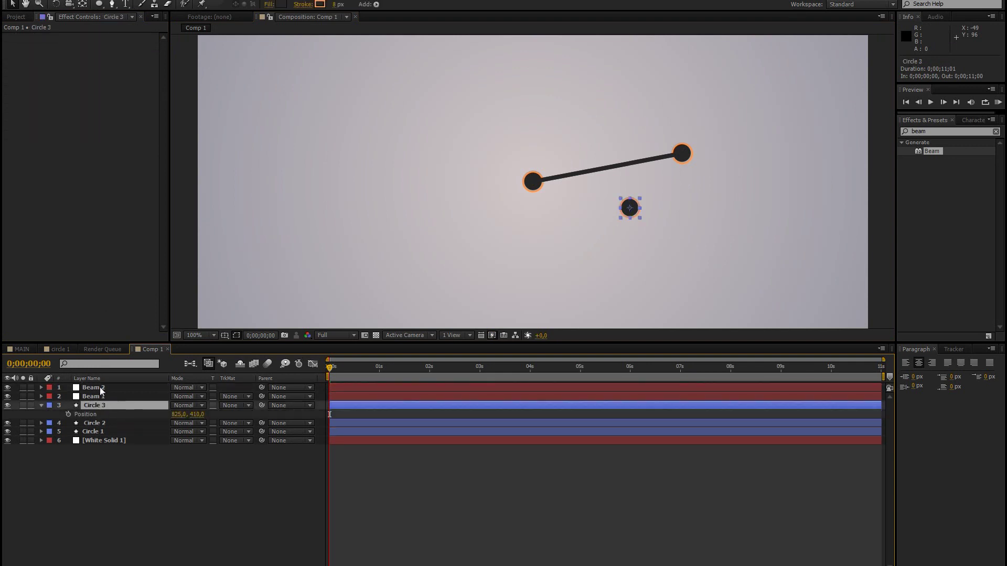
pyautogui.click(101, 391)
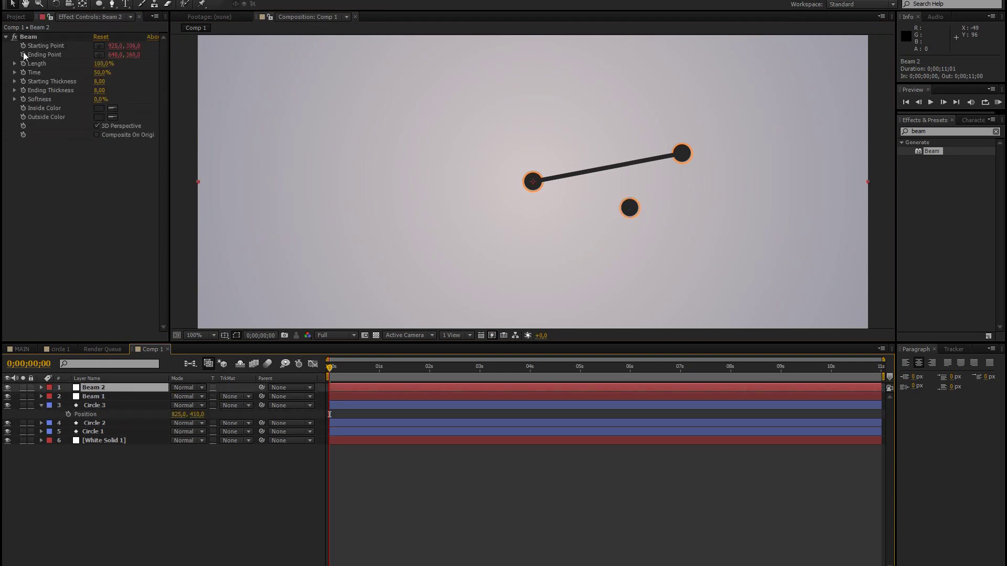
# Step: Replace Beam 2's Ending Point expression with a pick-whipped link to Circle 3's Position, and collapse the layer's properties
pyautogui.keyDown('alt'); pyautogui.click(23, 54); pyautogui.keyUp('alt')
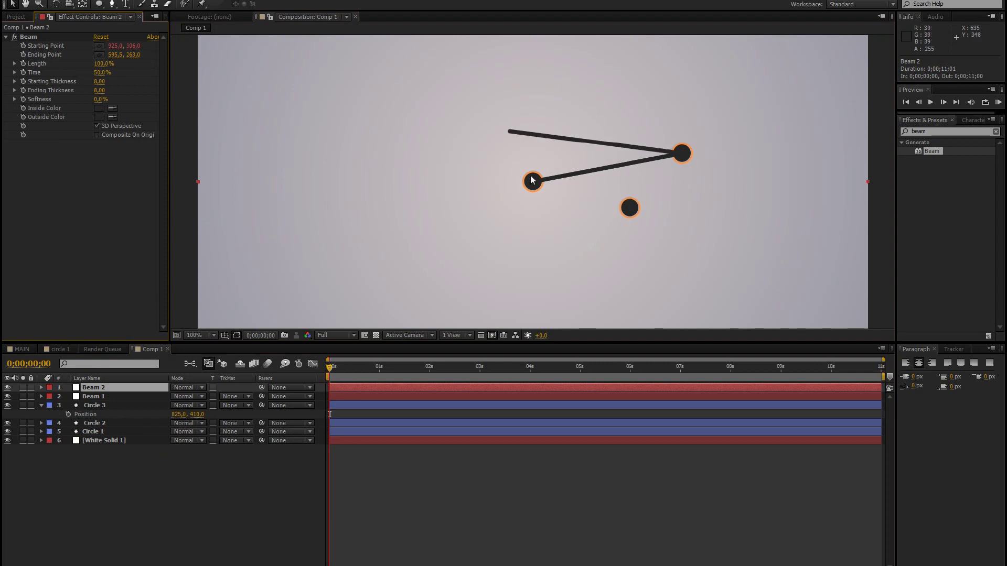
pyautogui.keyDown('alt'); pyautogui.click(23, 54); pyautogui.keyUp('alt')
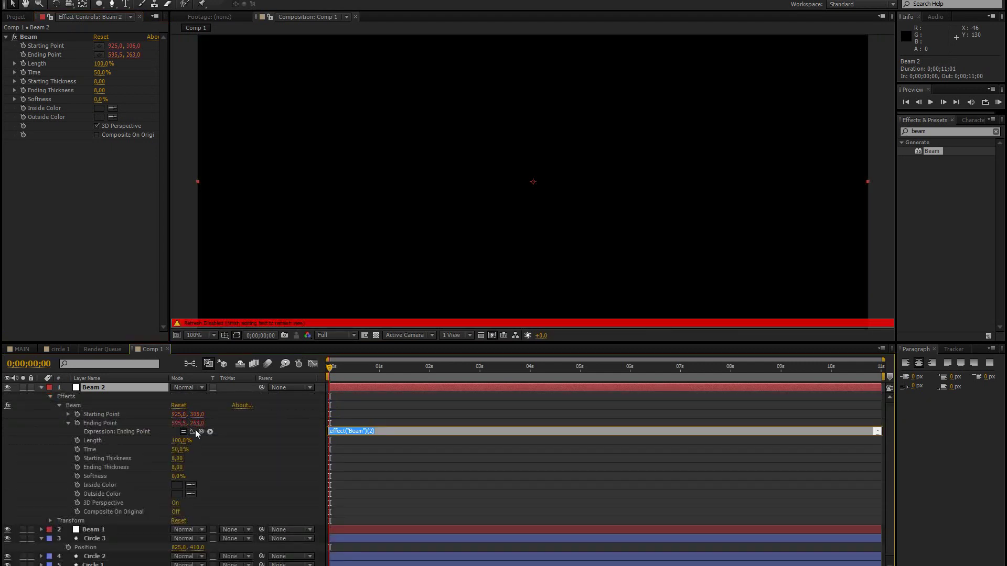
pyautogui.moveTo(201, 432); pyautogui.dragTo(109, 555)
pyautogui.click(406, 514)
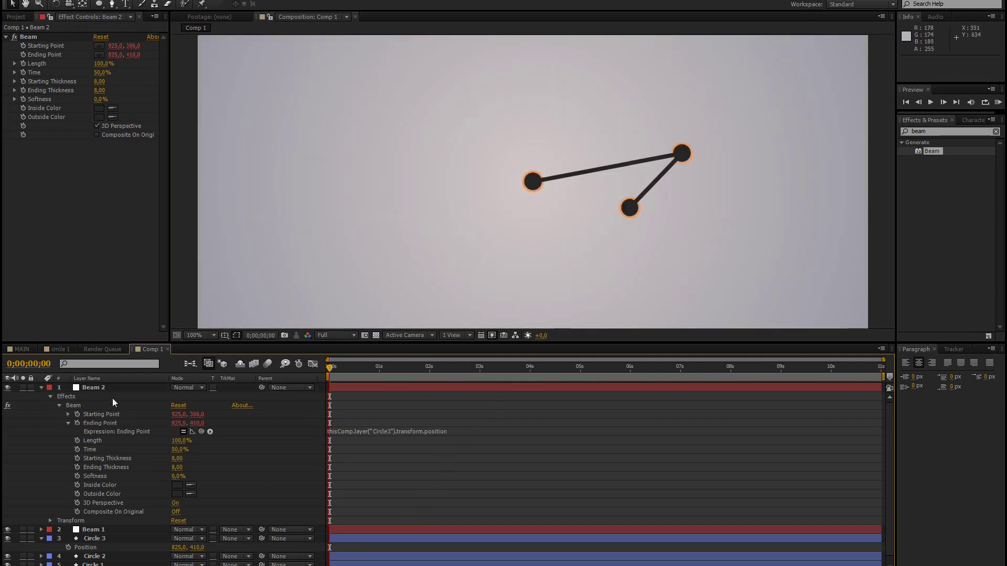
pyautogui.click(41, 387)
# Step: Duplicate the Beam 2 layer, keeping the copy's Ending Point expression
pyautogui.click(84, 389)
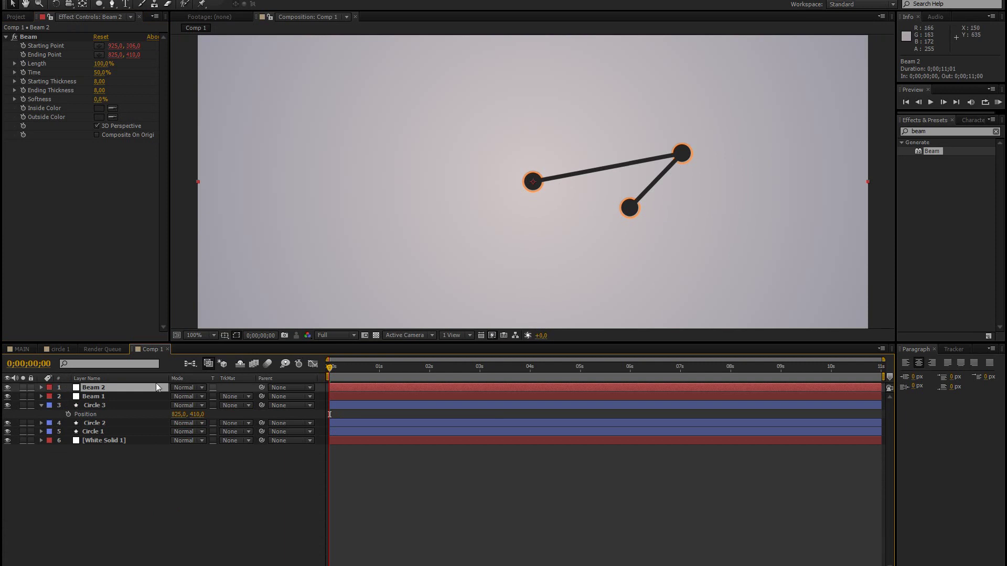
pyautogui.hotkey('ctrl', 'd')
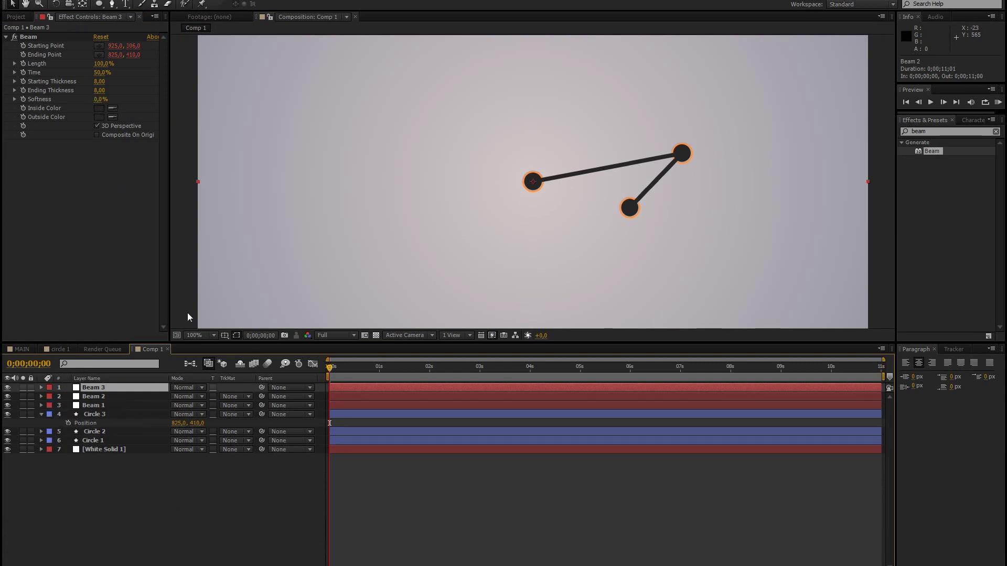
pyautogui.keyDown('alt'); pyautogui.click(24, 55); pyautogui.keyUp('alt')
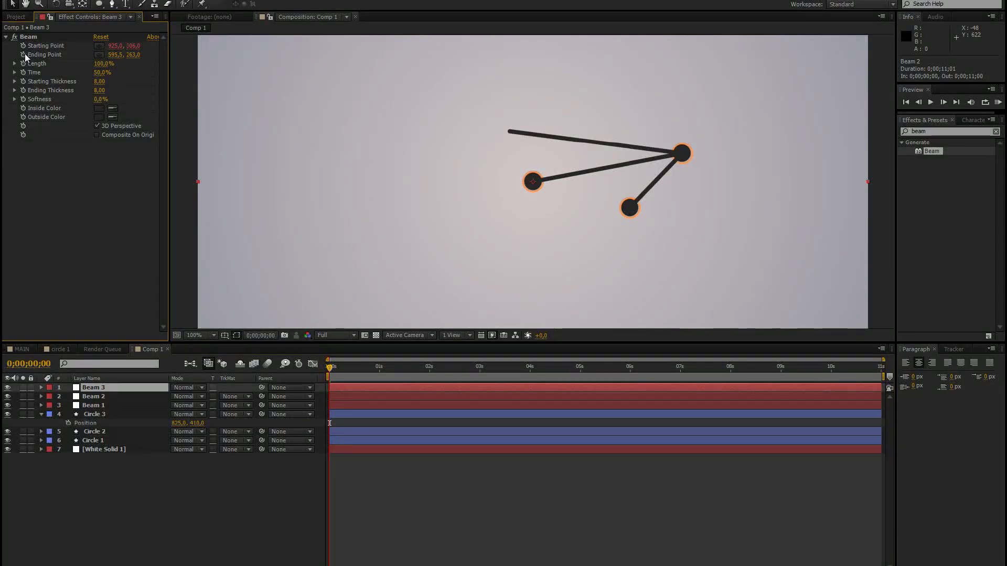
pyautogui.hotkey('ctrl', 'z')
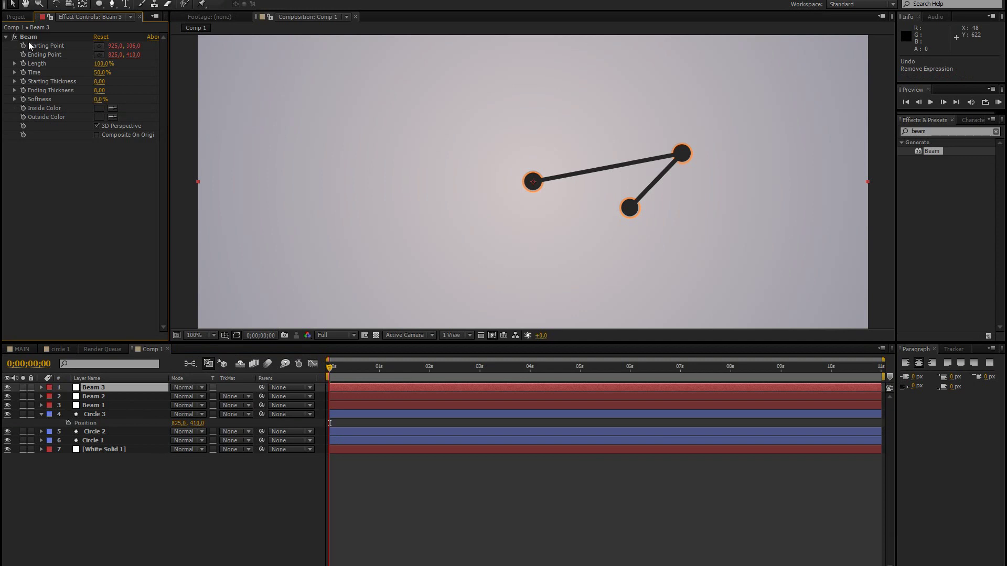
# Step: Remove the Starting Point expression from Beam 3 and move that point to about 638, 443
pyautogui.click(28, 40)
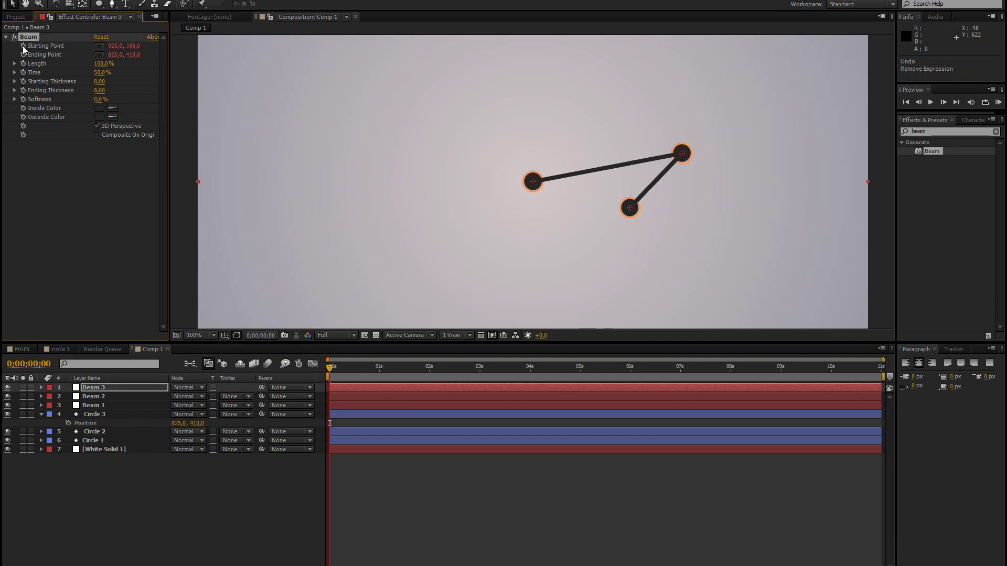
pyautogui.keyDown('alt'); pyautogui.click(23, 47); pyautogui.keyUp('alt')
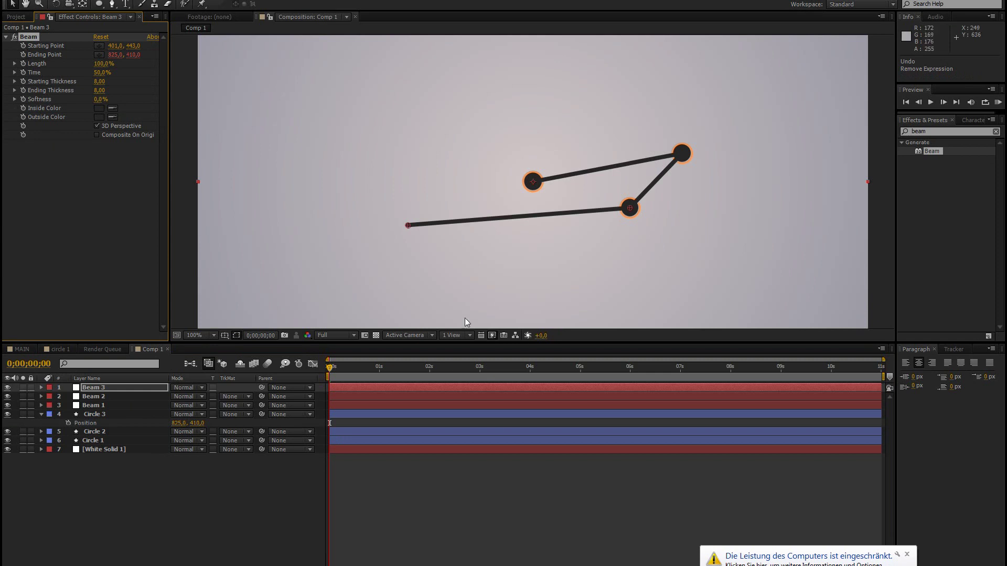
pyautogui.moveTo(407, 225); pyautogui.dragTo(532, 234)
# Step: Reveal Circle 1's Position property in the timeline and select the Beam 3 layer
pyautogui.click(107, 440)
pyautogui.press('p')
pyautogui.click(90, 388)
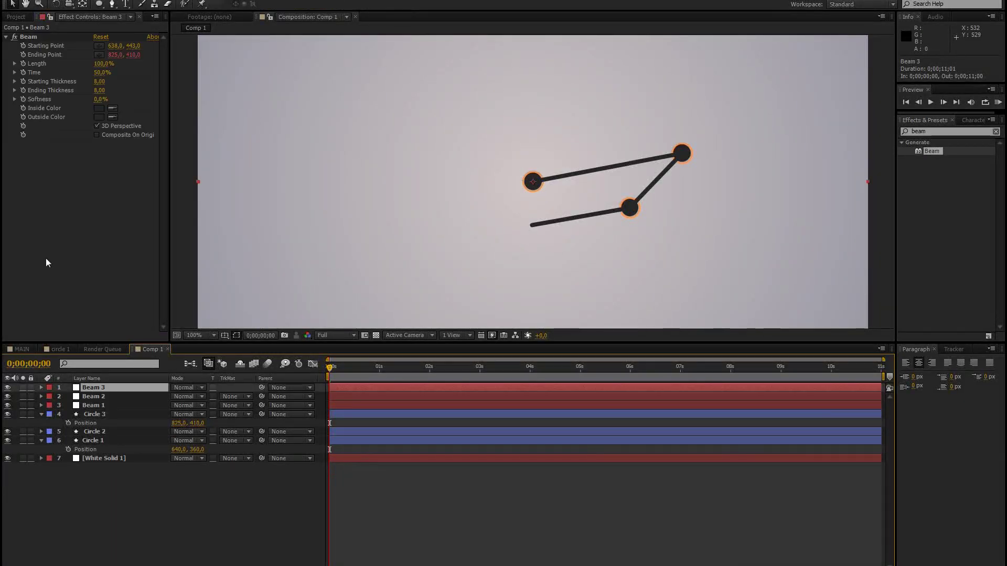
# Step: Try to link Beam 3's Starting Point to the Circle 1 layer by pick whip, and remove that expression
pyautogui.keyDown('alt'); pyautogui.click(23, 45); pyautogui.keyUp('alt')
pyautogui.moveTo(201, 423); pyautogui.dragTo(109, 563)
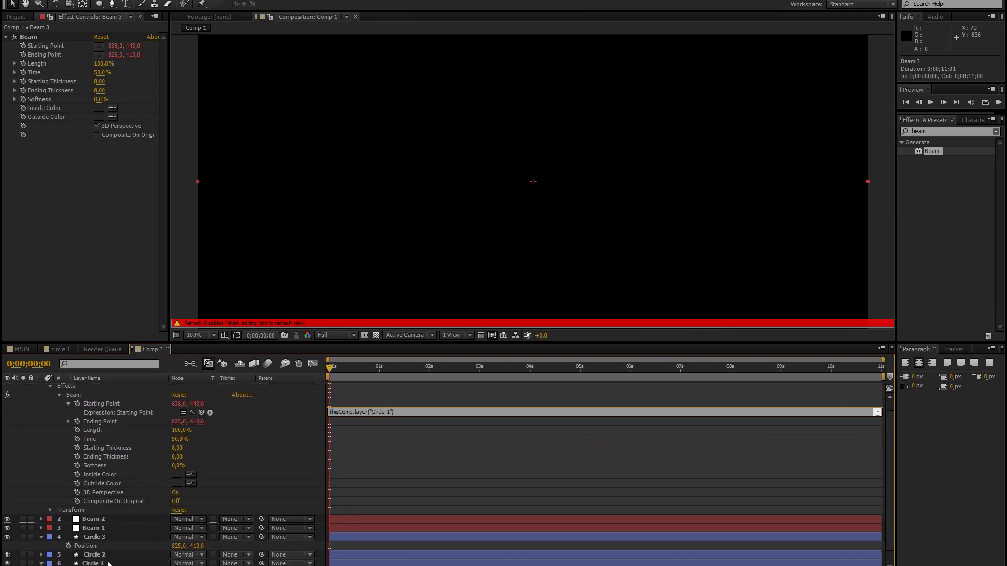
pyautogui.click(442, 449)
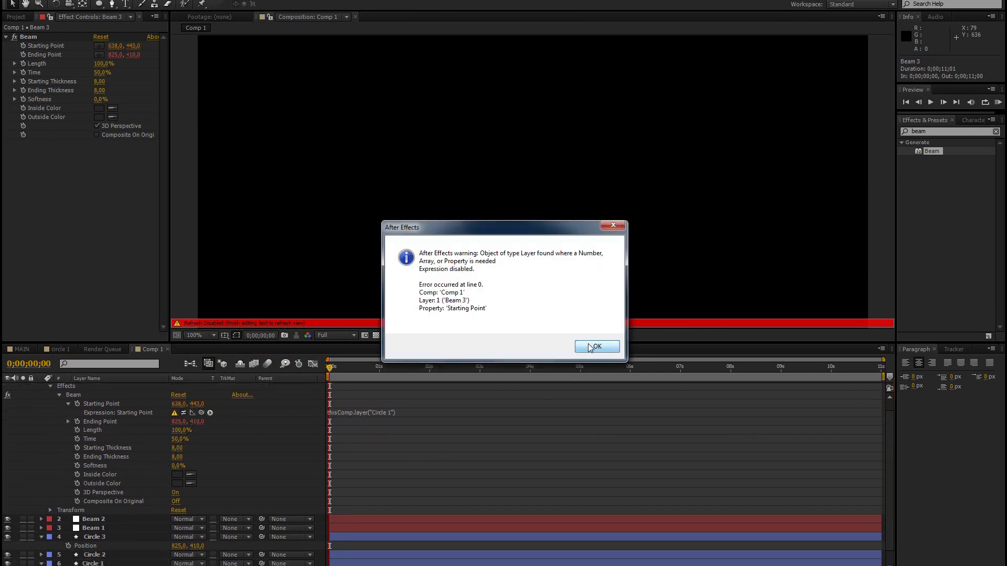
pyautogui.click(591, 345)
pyautogui.scroll(-1, 90, 551)
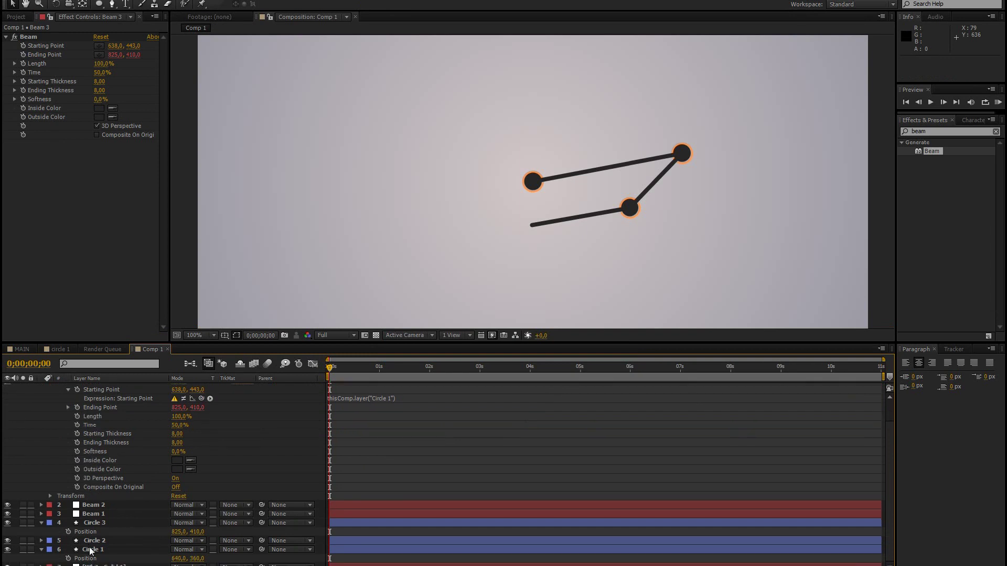
pyautogui.scroll(2, 120, 424)
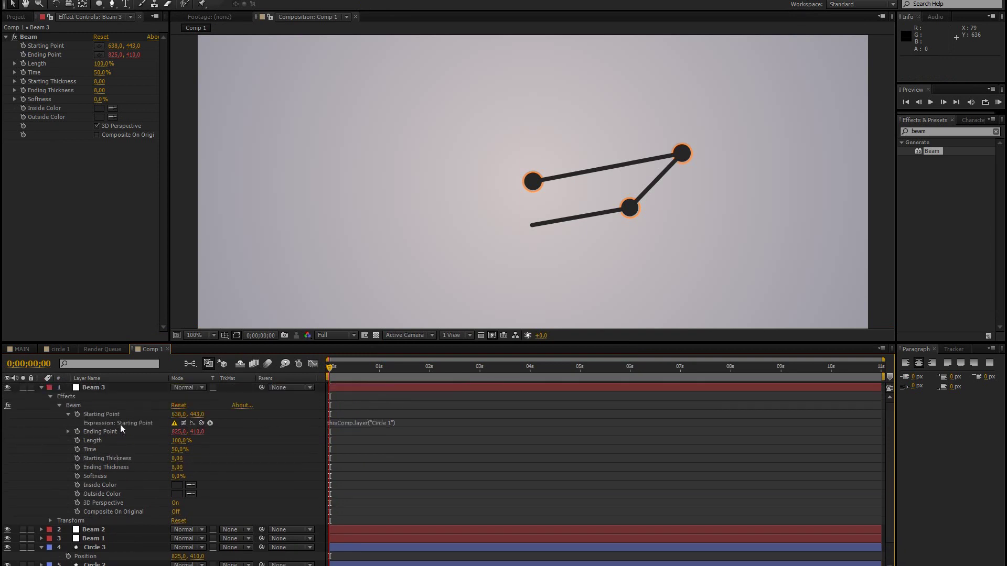
pyautogui.keyDown('alt'); pyautogui.click(23, 46); pyautogui.keyUp('alt')
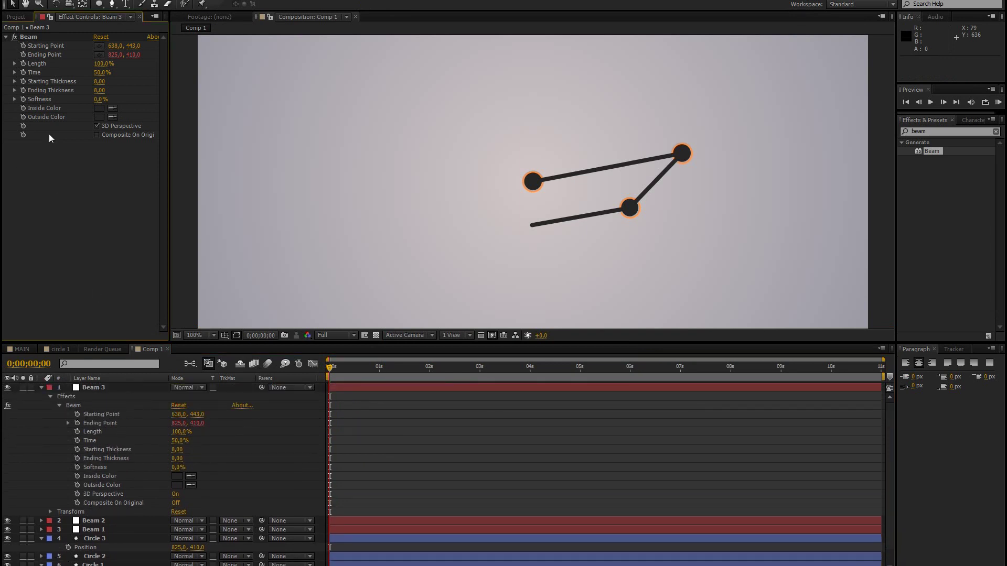
# Step: Link Beam 3's Starting Point to Circle 1's Position with a pick-whipped expression
pyautogui.keyDown('alt'); pyautogui.click(23, 46); pyautogui.keyUp('alt')
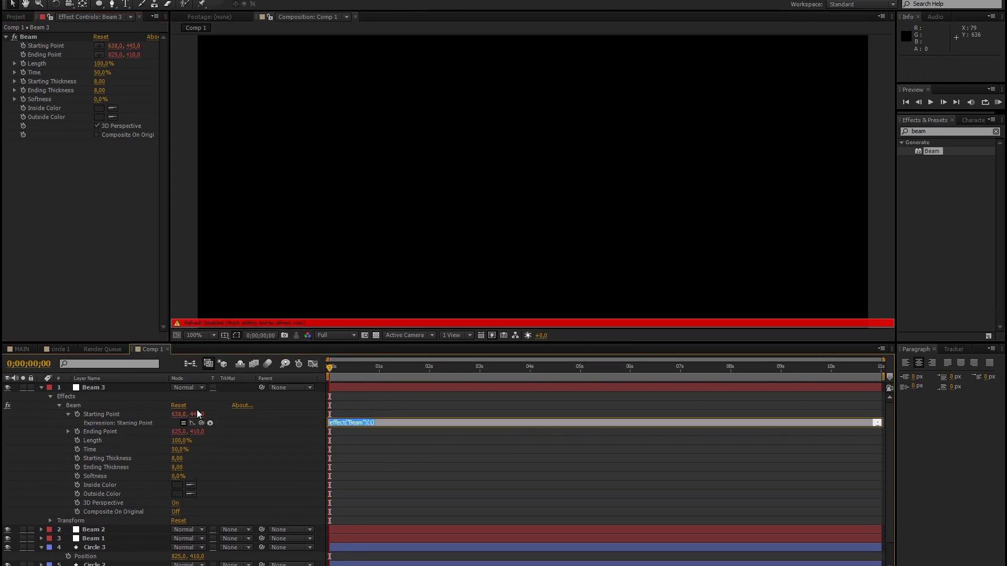
pyautogui.scroll(-2, 200, 423)
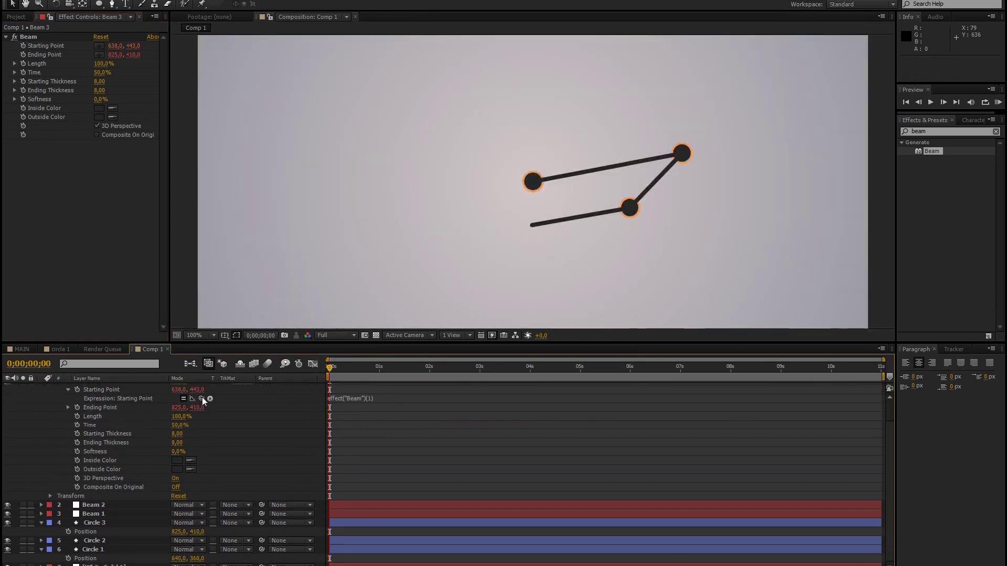
pyautogui.moveTo(202, 399); pyautogui.dragTo(85, 559)
pyautogui.click(373, 464)
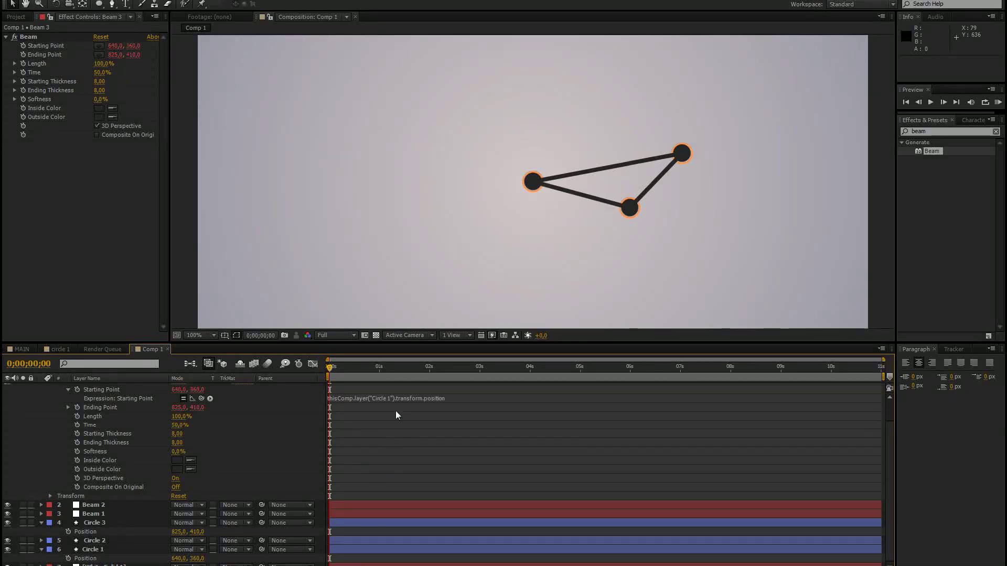
# Step: Move the current time to 0;00;00;42 and collapse Beam 3's properties in the timeline
pyautogui.moveTo(385, 369); pyautogui.dragTo(366, 375)
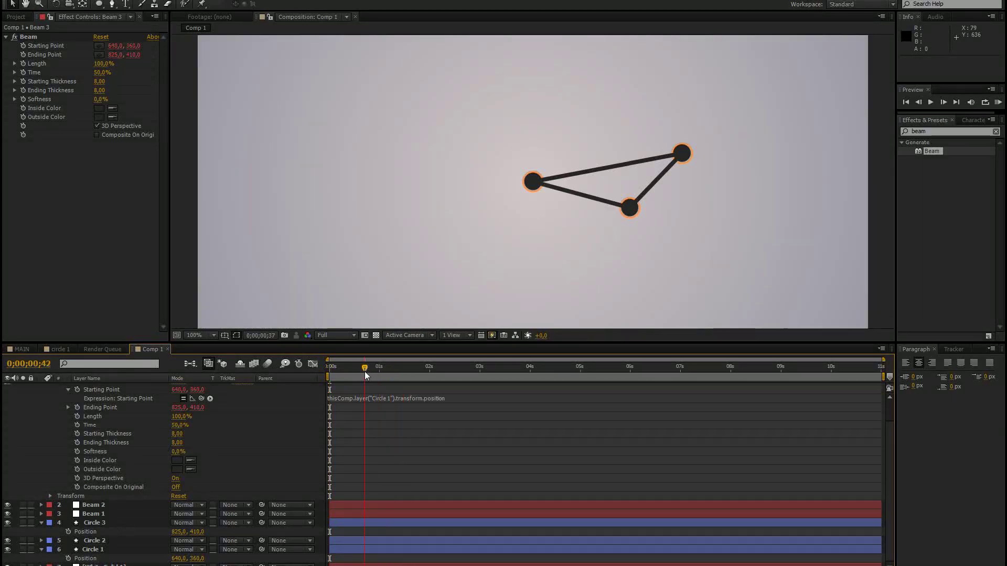
pyautogui.scroll(2, 48, 458)
pyautogui.click(41, 386)
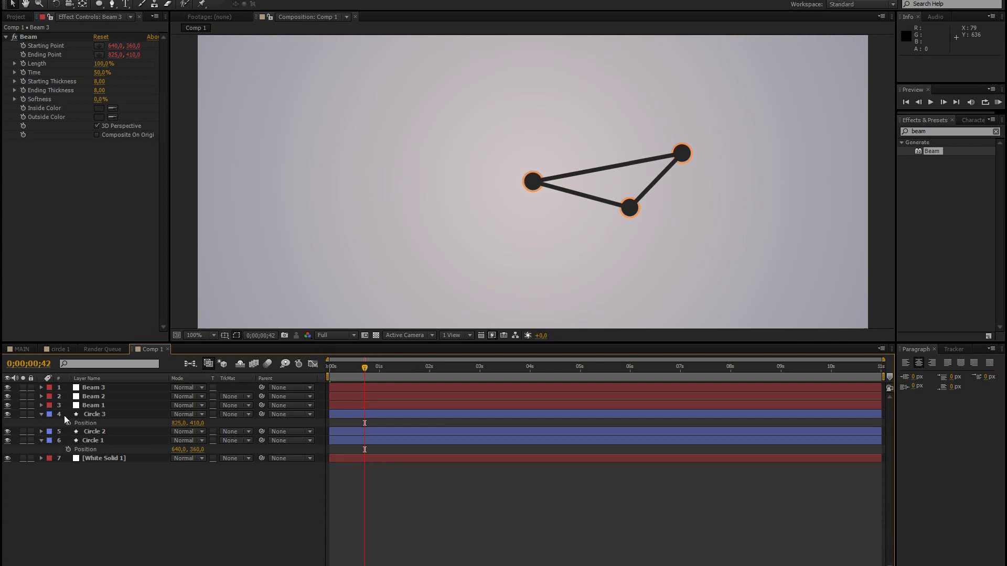
# Step: Move Circle 3 down to about 778, 533 to test its beam links
pyautogui.click(91, 422)
pyautogui.moveTo(631, 210); pyautogui.dragTo(606, 274)
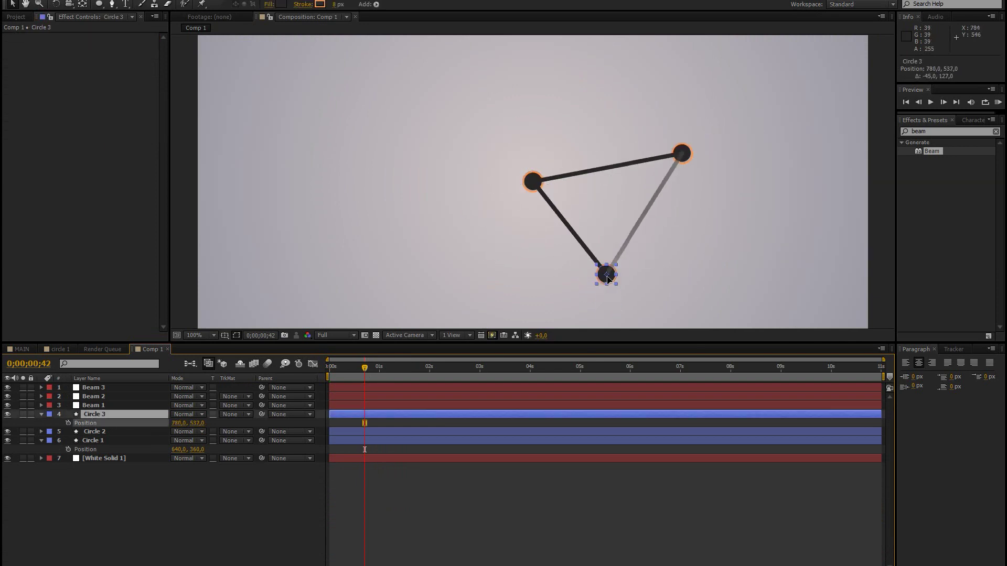
pyautogui.click(206, 505)
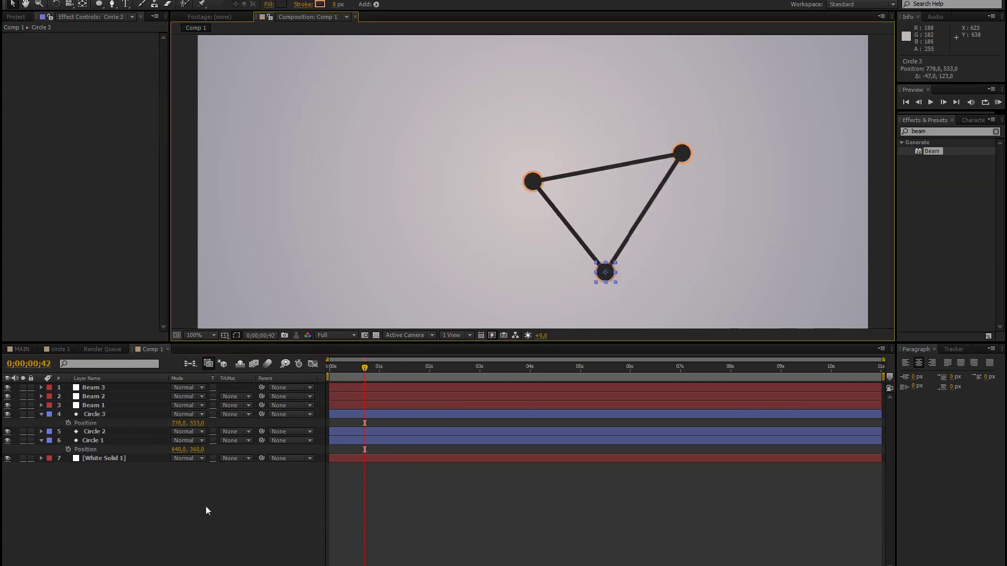
# Step: Taper two beams: set Beam 3's Ending Thickness to 27,20, and Beam 2's Starting Thickness to 27,00 and Ending Thickness to 12,40
pyautogui.click(109, 389)
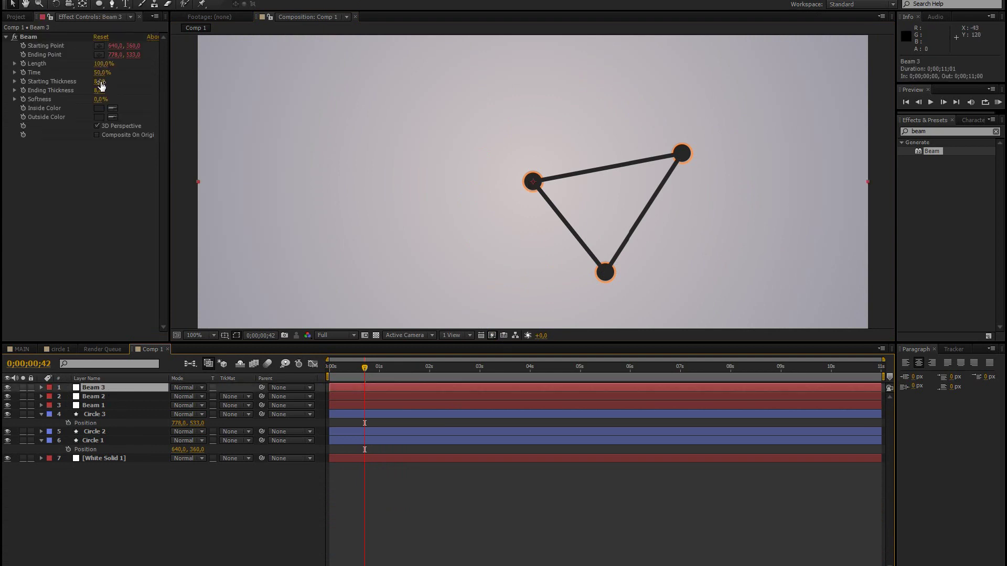
pyautogui.moveTo(98, 96); pyautogui.dragTo(197, 88)
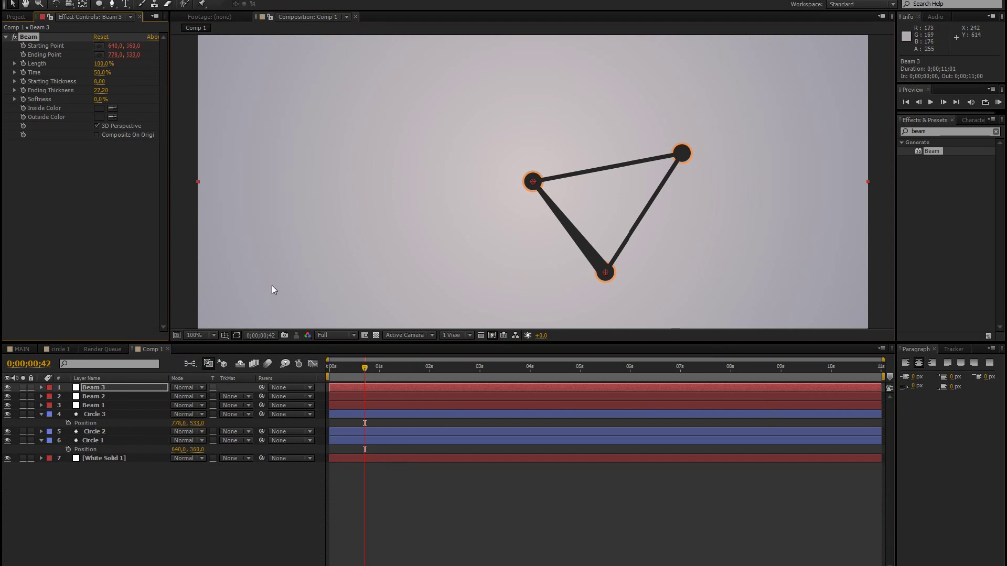
pyautogui.click(104, 399)
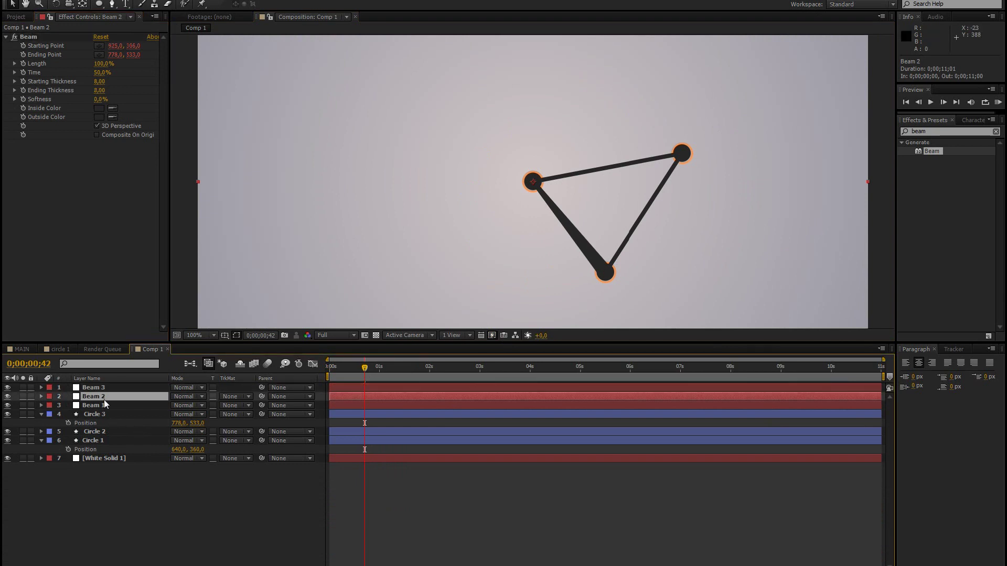
pyautogui.moveTo(99, 90); pyautogui.dragTo(204, 91)
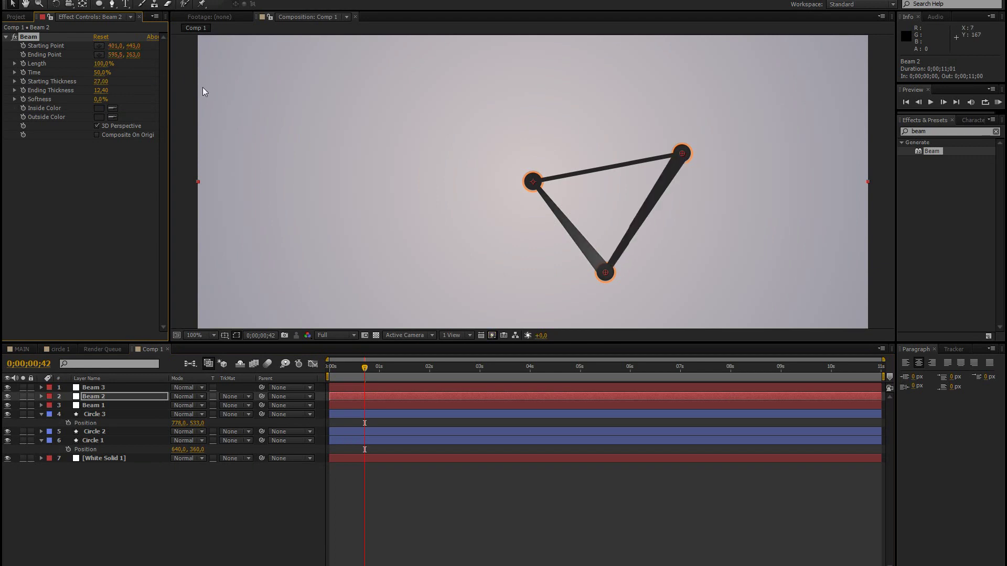
pyautogui.click(141, 529)
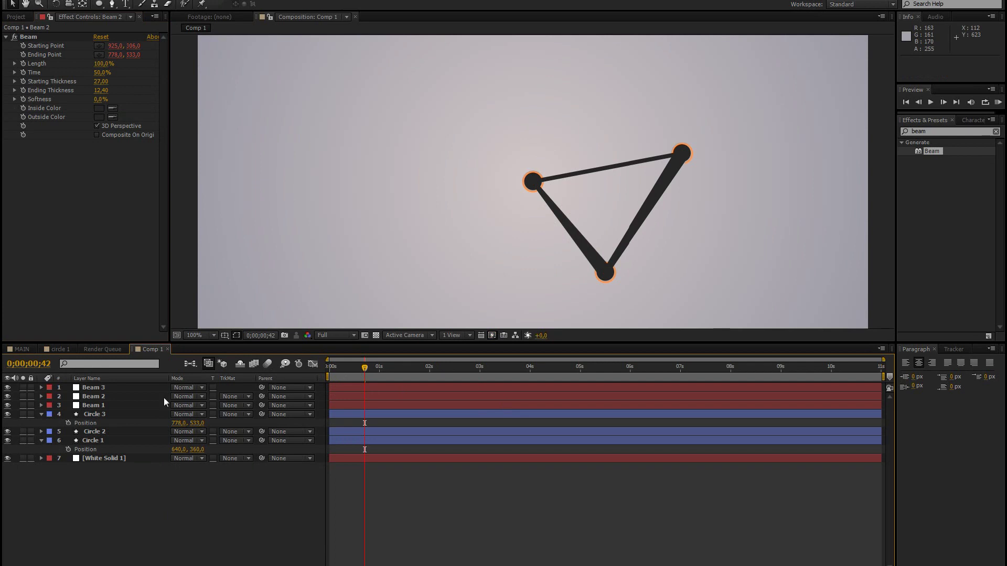
# Step: Taper Beam 1 by setting its Ending Thickness to 25,90
pyautogui.click(93, 388)
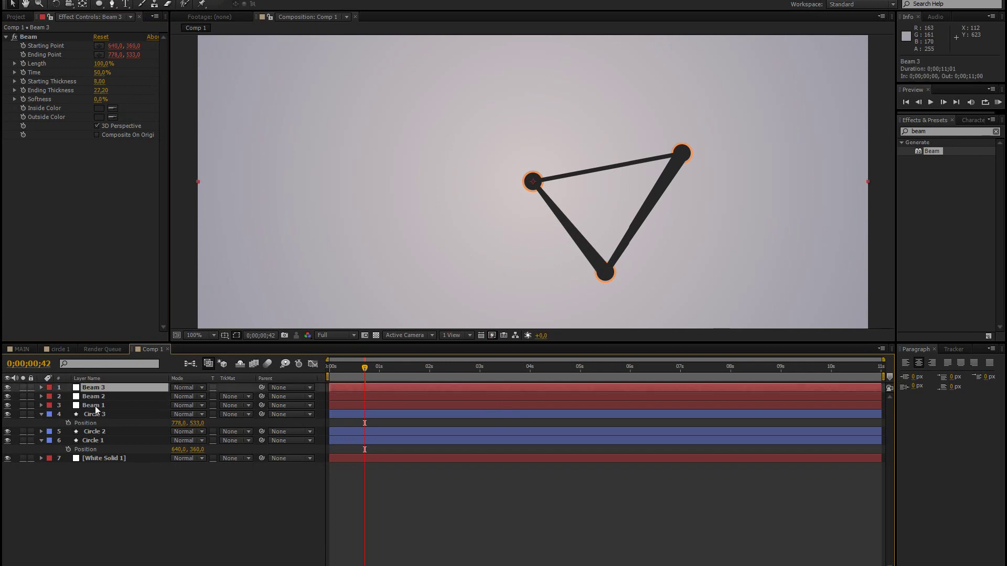
pyautogui.click(96, 408)
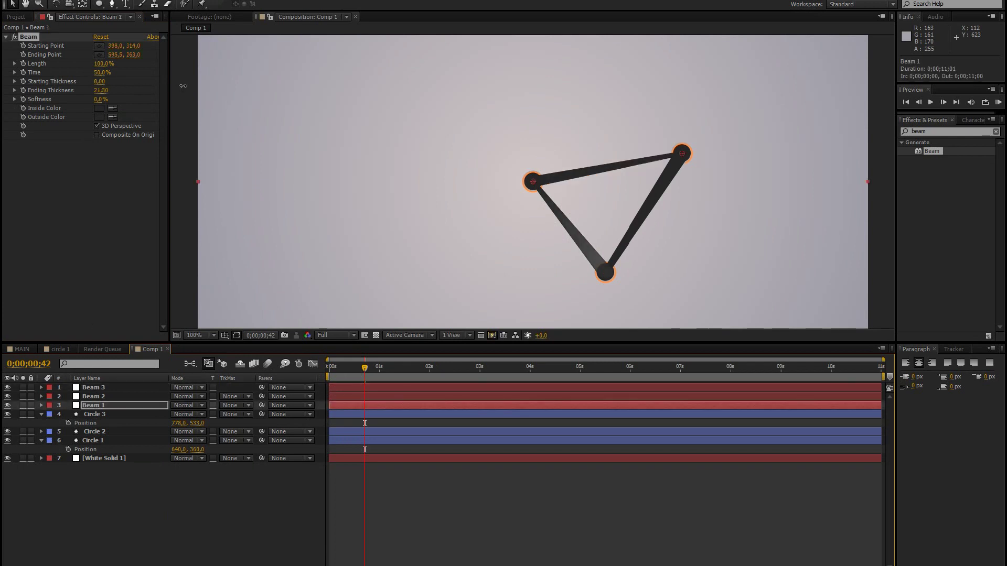
pyautogui.click(166, 210)
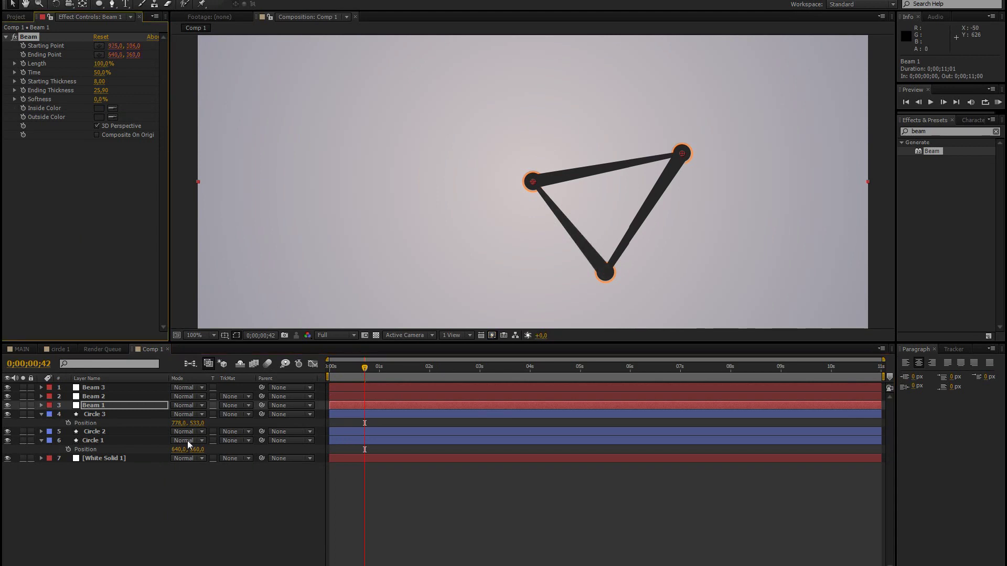
pyautogui.keyDown('ctrl'); pyautogui.click(88, 405); pyautogui.keyUp('ctrl')
# Step: Move the Beam 3, Beam 2 and Beam 1 layers below the three circle layers in the layer stack
pyautogui.scroll(1, 543, 190)
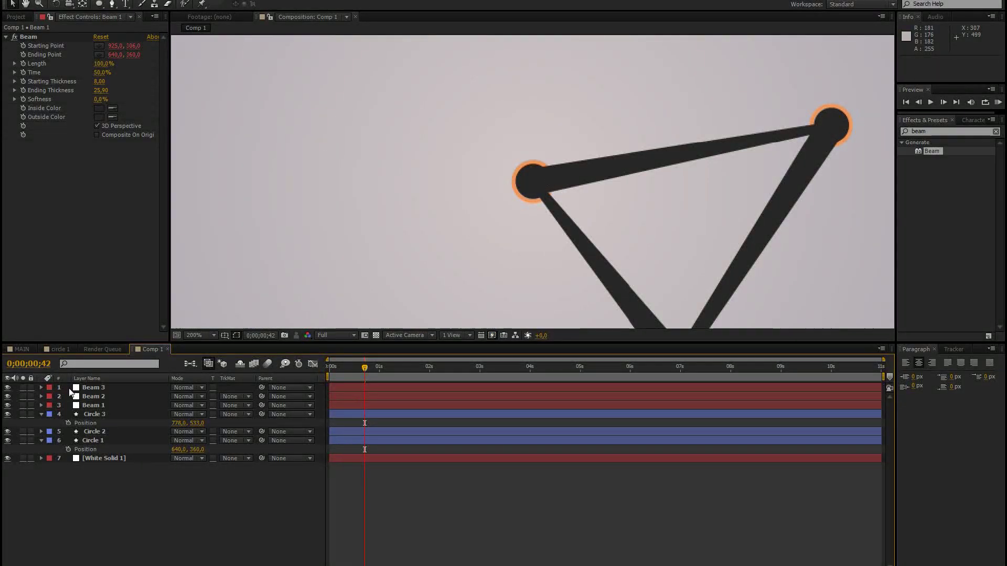
pyautogui.click(95, 388)
pyautogui.keyDown('shift'); pyautogui.click(93, 406); pyautogui.keyUp('shift')
pyautogui.moveTo(100, 393); pyautogui.dragTo(108, 443)
pyautogui.scroll(-2, 398, 264)
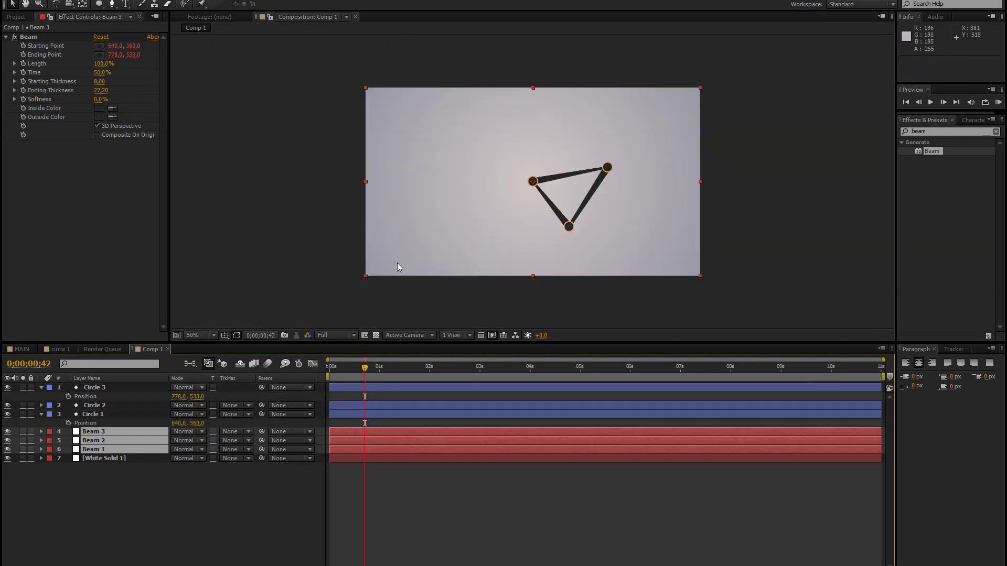
pyautogui.scroll(1, 397, 263)
pyautogui.click(224, 335)
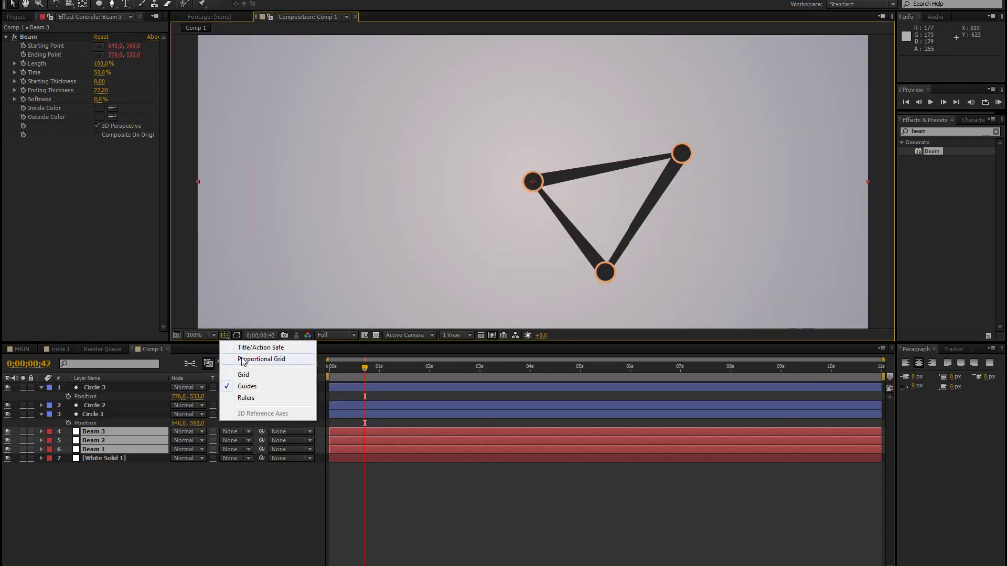
pyautogui.click(244, 369)
pyautogui.click(224, 336)
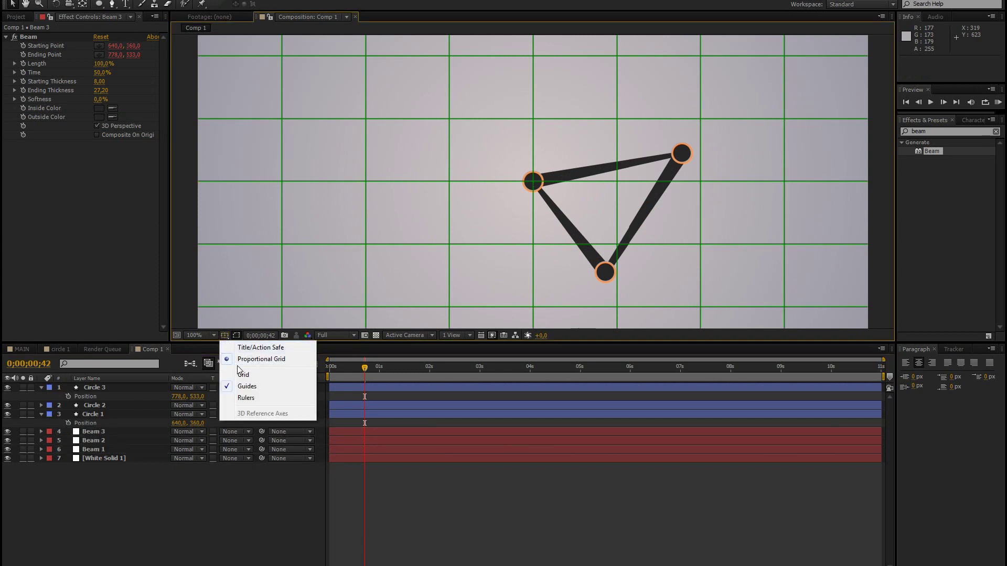
pyautogui.click(244, 370)
pyautogui.hotkey('alt', 'Tab')
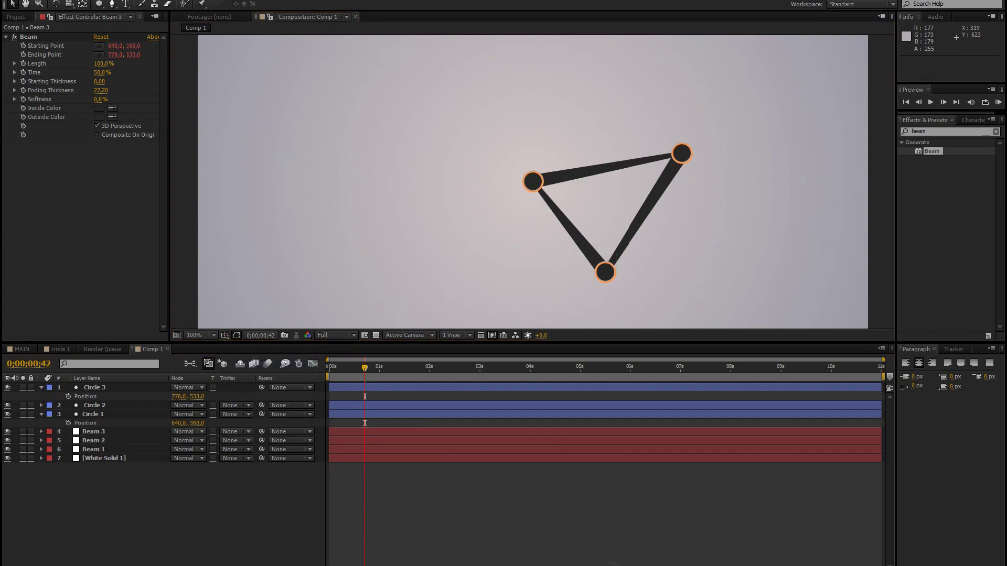
pyautogui.press('super+Down')
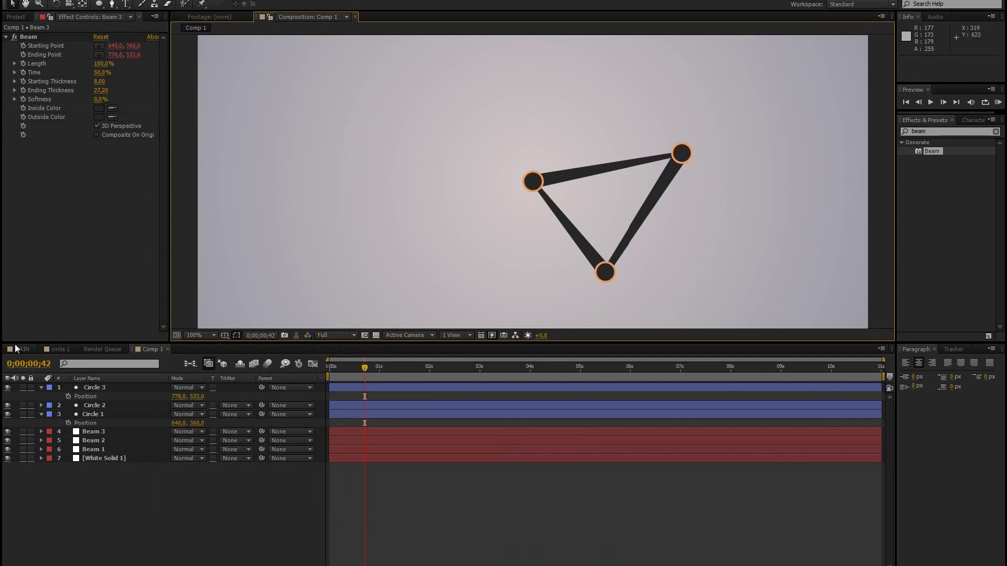
# Step: Switch to the MAIN composition and delete its upper five layers, from Flashes through CC
pyautogui.click(17, 350)
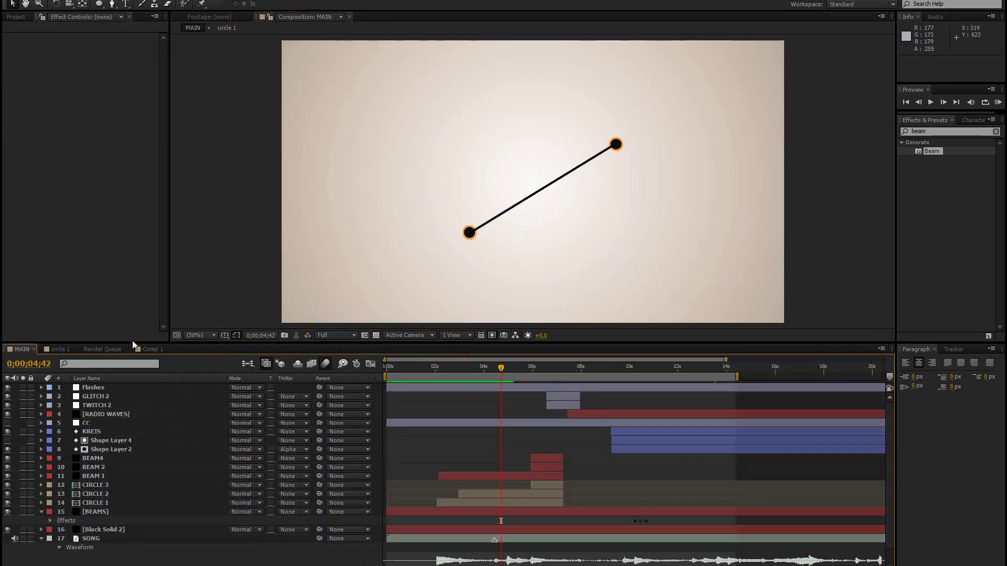
pyautogui.click(93, 387)
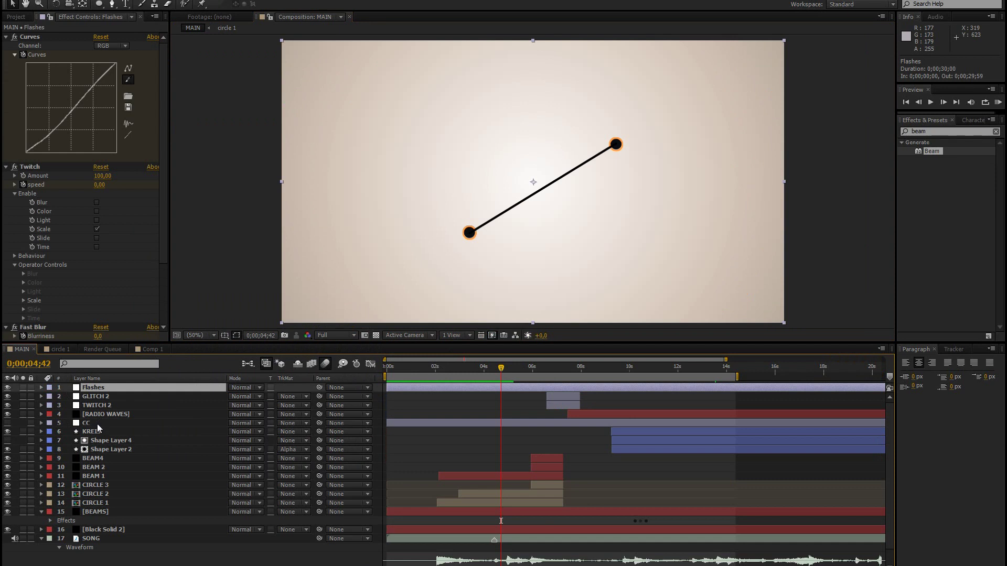
pyautogui.keyDown('shift'); pyautogui.click(97, 424); pyautogui.keyUp('shift')
pyautogui.press('Delete')
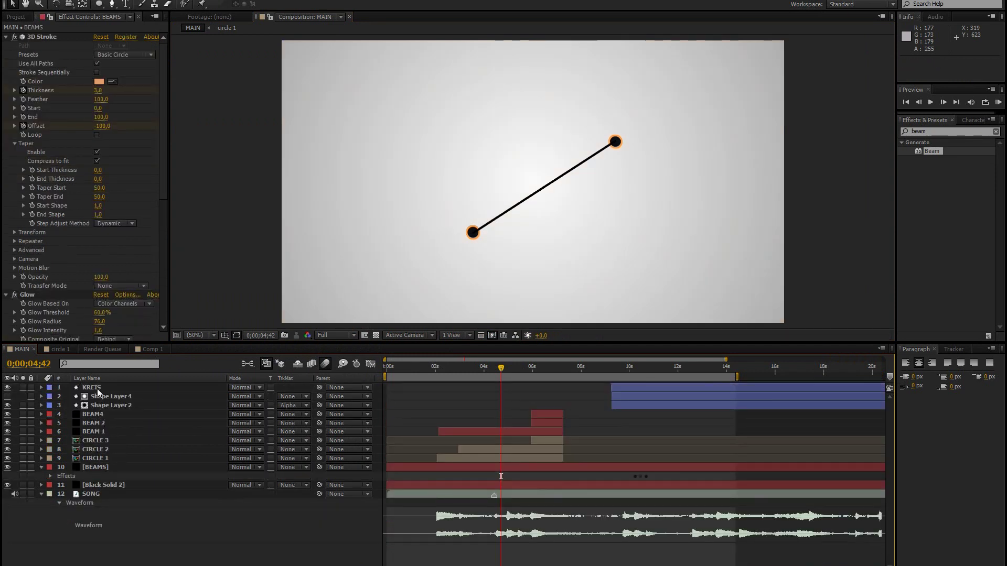
# Step: Reveal the keyframes of KREIS, Shape Layer 4 and Shape Layer 2, and scrub through their animation up to 0;00;13;06
pyautogui.click(198, 389)
pyautogui.click(643, 367)
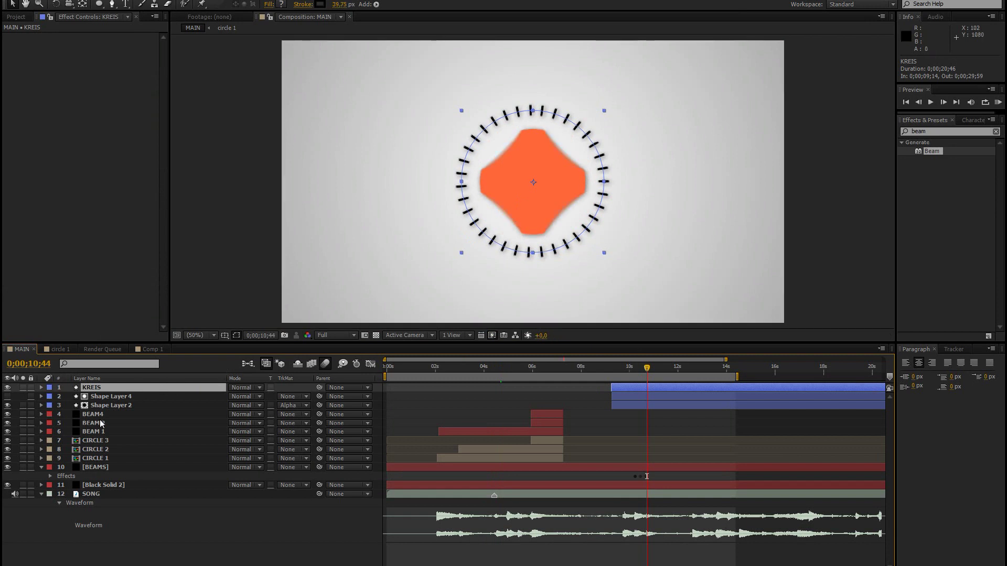
pyautogui.keyDown('shift'); pyautogui.click(638, 405); pyautogui.keyUp('shift')
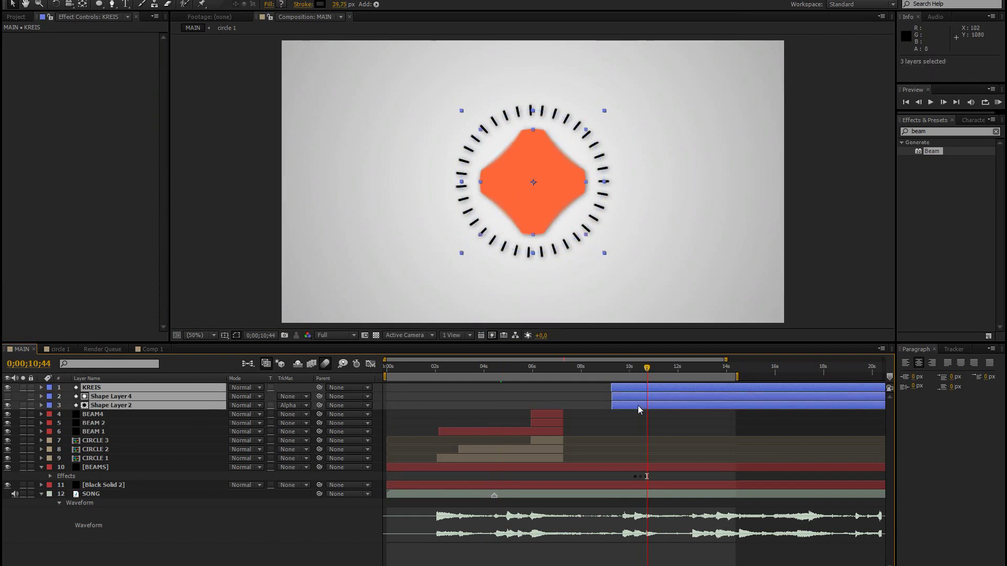
pyautogui.press('u')
pyautogui.moveTo(627, 367); pyautogui.dragTo(704, 365)
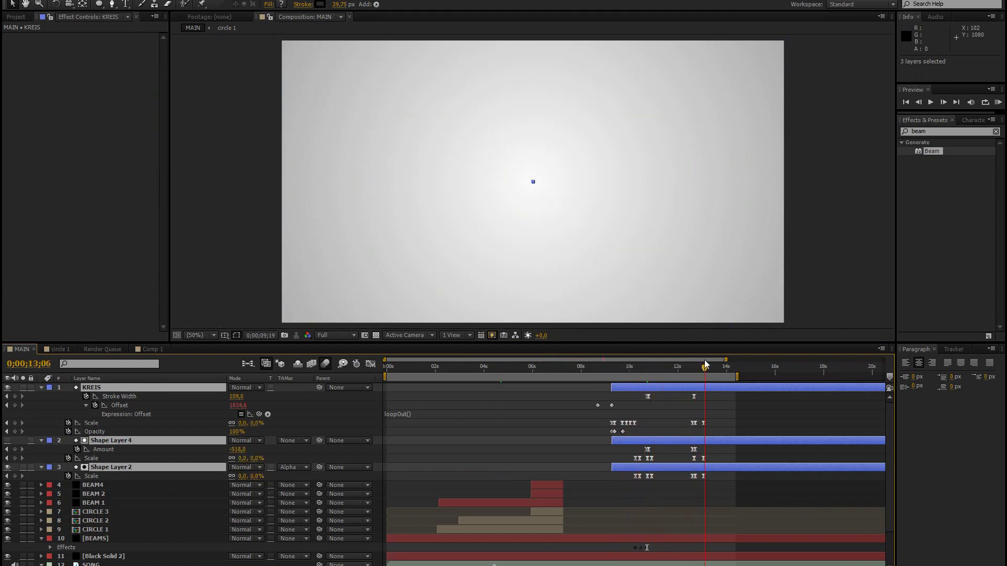
pyautogui.press('u')
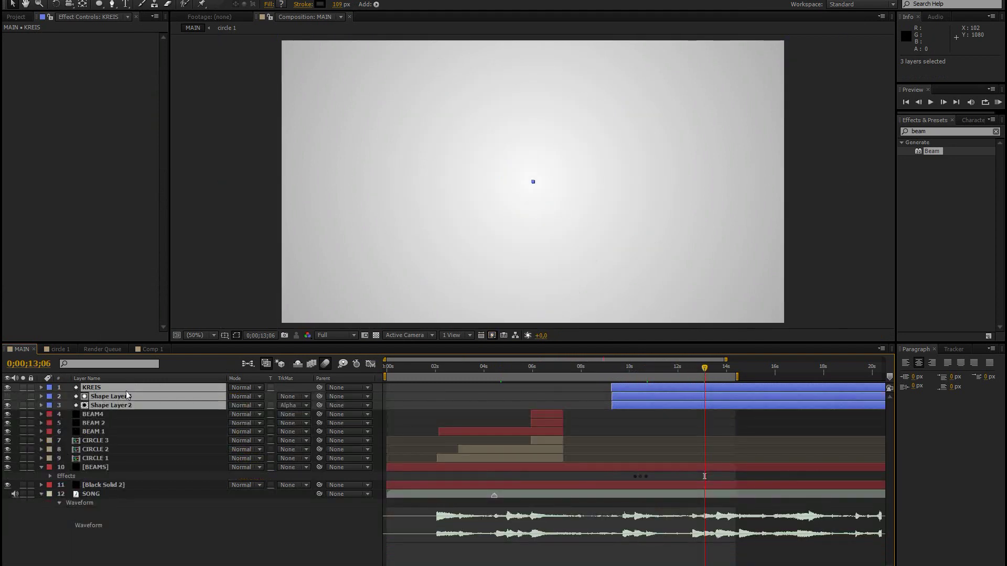
# Step: Examine CIRCLE 1's Position, Scale and Opacity keyframes in MAIN by scrubbing from 0;00;02;06 to 0;00;02;57
pyautogui.click(93, 415)
pyautogui.moveTo(452, 367); pyautogui.dragTo(438, 370)
pyautogui.click(442, 457)
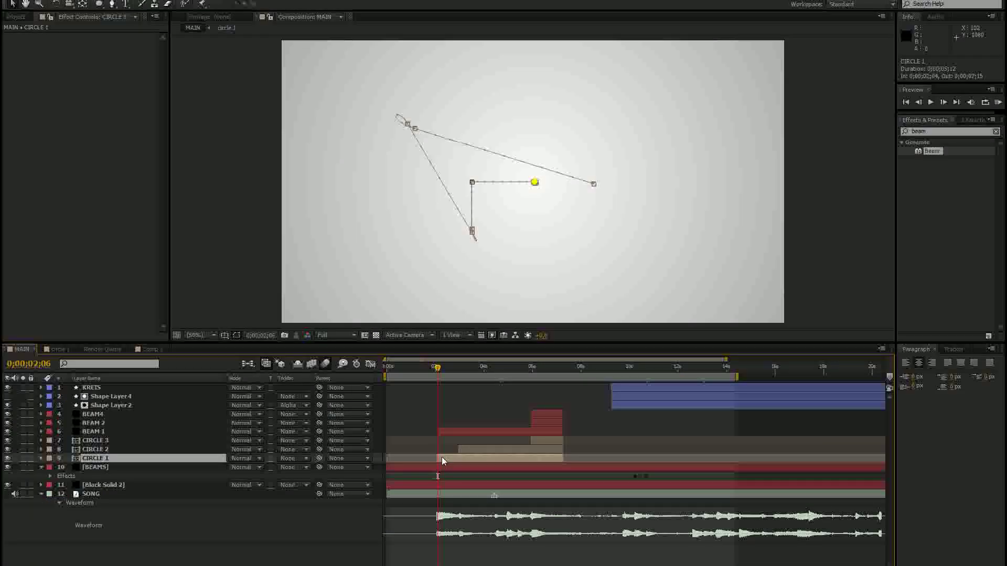
pyautogui.press('u')
pyautogui.scroll(2, 446, 486)
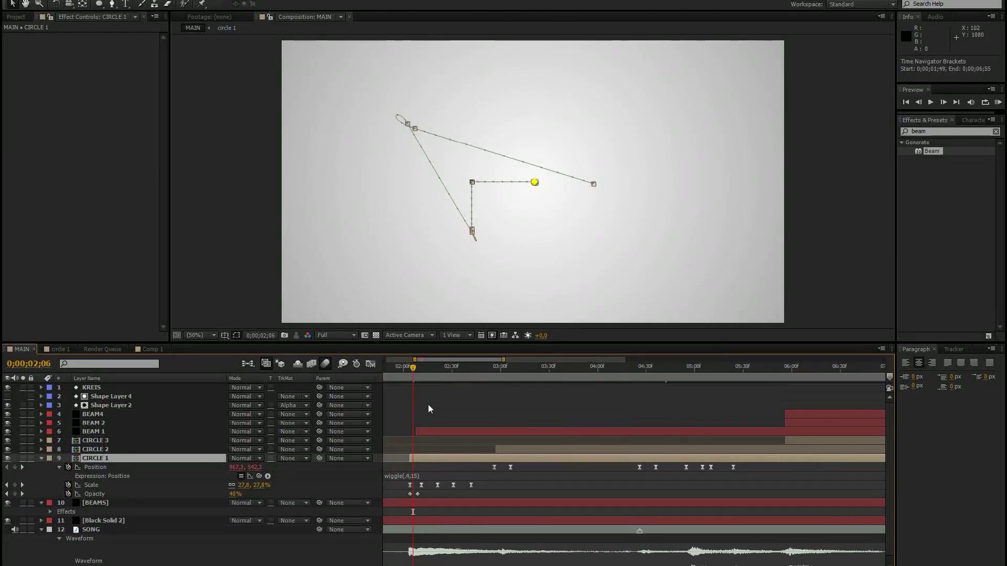
pyautogui.moveTo(413, 366)
pyautogui.mouseDown()
pyautogui.moveTo(445, 360)
pyautogui.moveTo(420, 363)
pyautogui.mouseUp()
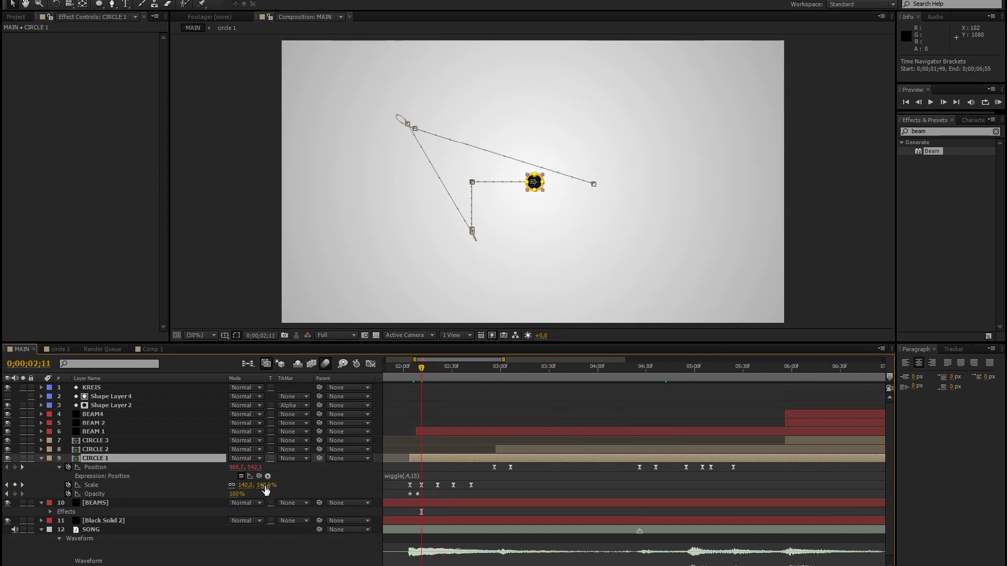
pyautogui.moveTo(423, 366); pyautogui.dragTo(474, 366)
pyautogui.moveTo(483, 483); pyautogui.dragTo(568, 483)
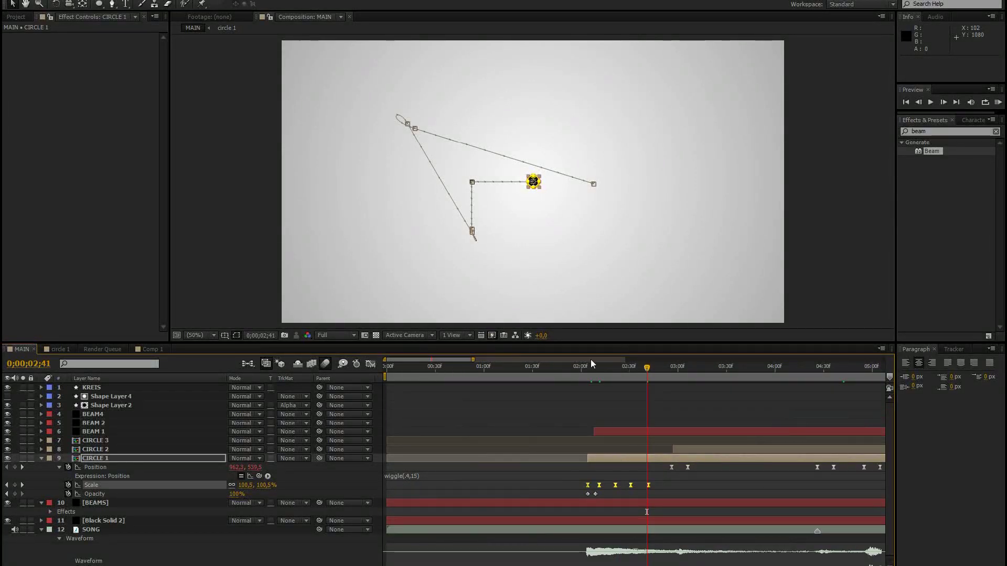
pyautogui.moveTo(595, 366); pyautogui.dragTo(673, 365)
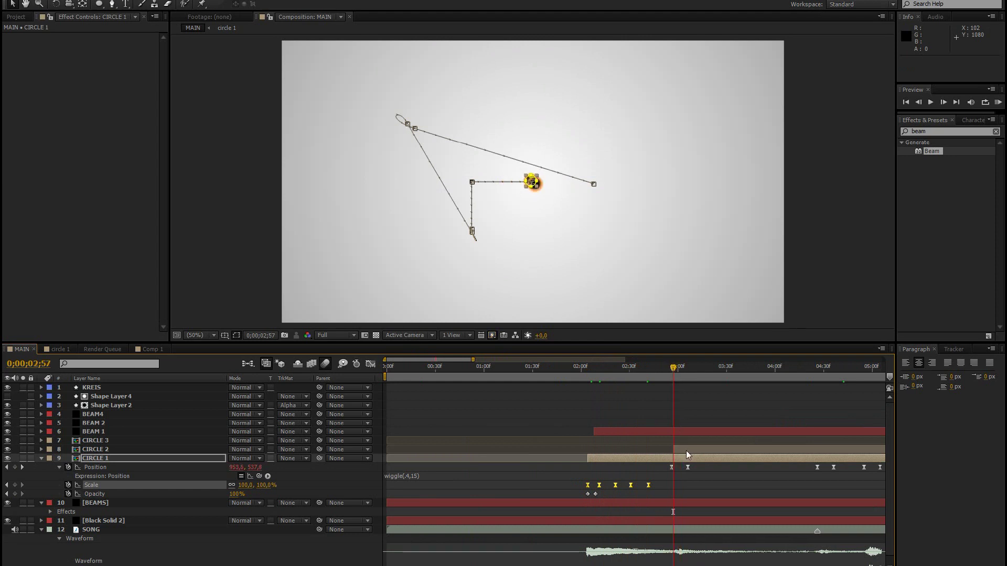
# Step: Try starting the CIRCLE 2 layer at 0;00;02;05, and restore its in point to 0;00;02;57
pyautogui.click(673, 450)
pyautogui.moveTo(672, 449); pyautogui.dragTo(588, 445)
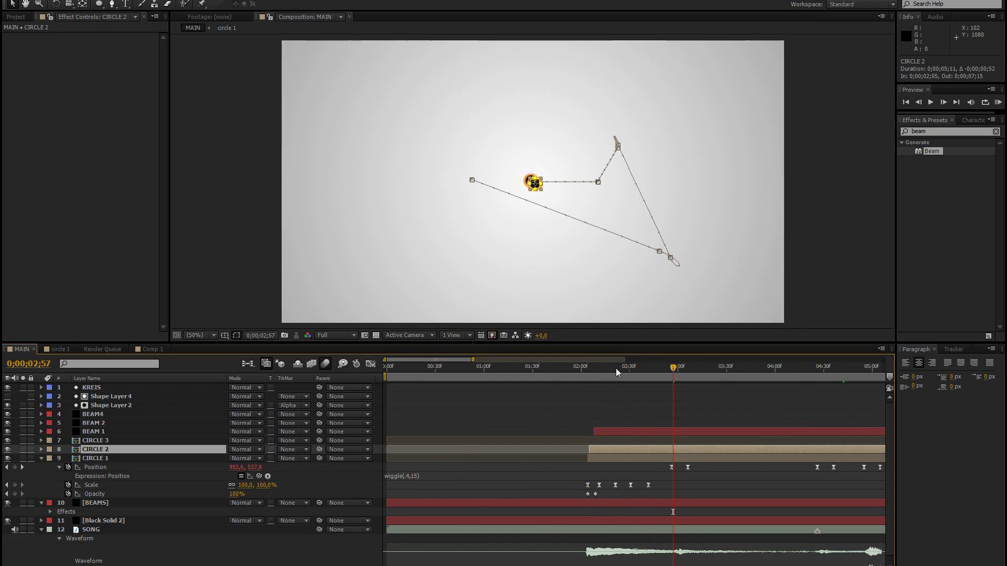
pyautogui.moveTo(589, 449); pyautogui.dragTo(673, 449)
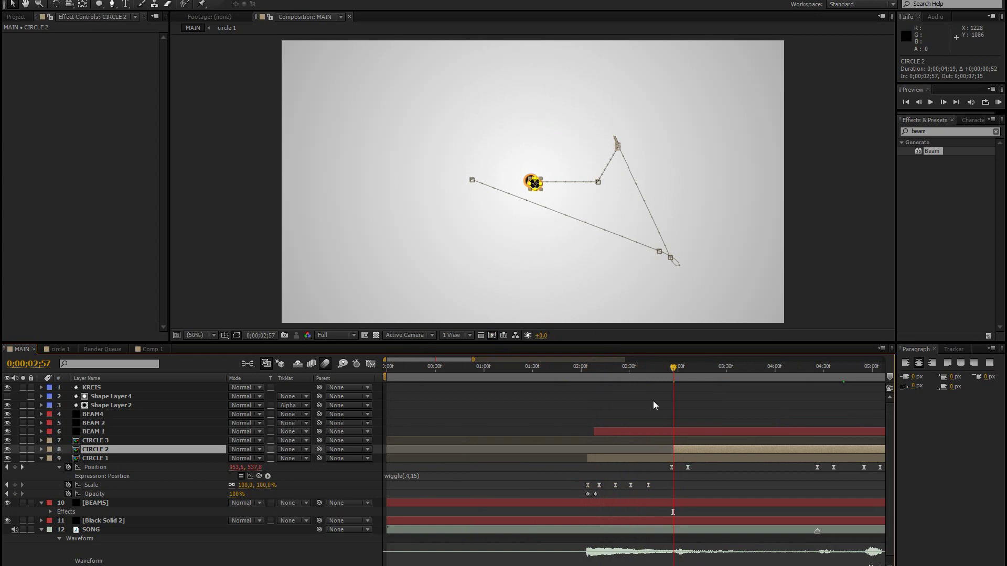
# Step: Preview the two circles separating with the beam between them by scrubbing to 0;00;03;54
pyautogui.hscroll(3, 690, 414)
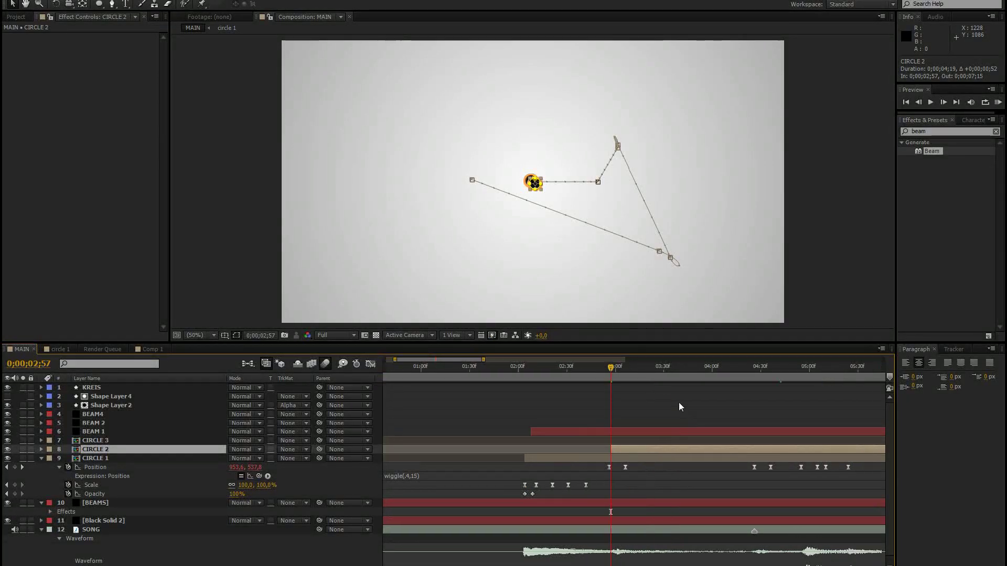
pyautogui.click(635, 367)
pyautogui.moveTo(668, 363); pyautogui.dragTo(702, 360)
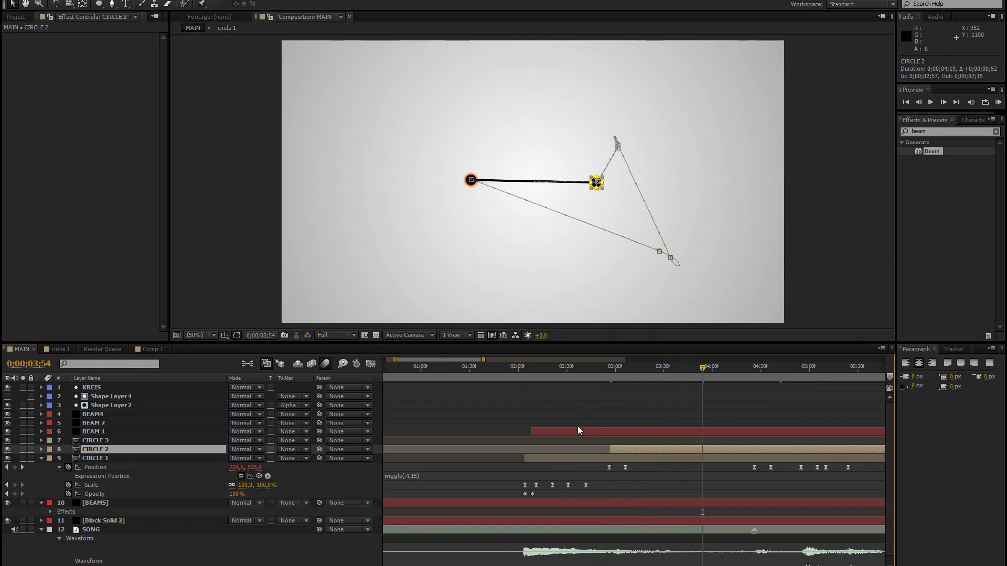
# Step: Return to Comp 1, duplicate Circle 3, and move the copy away from the triangle to about 472, 317
pyautogui.click(150, 350)
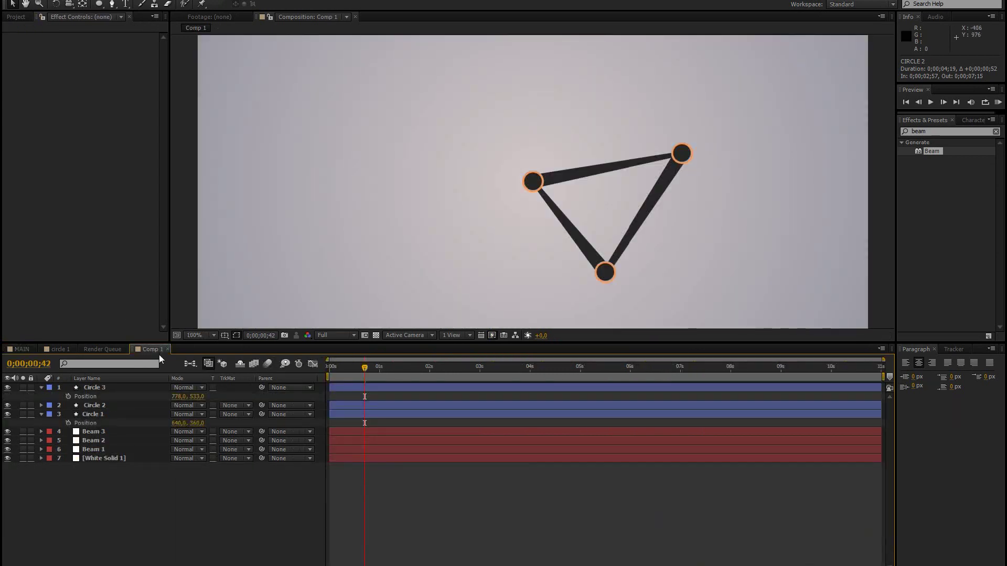
pyautogui.scroll(-2, 277, 270)
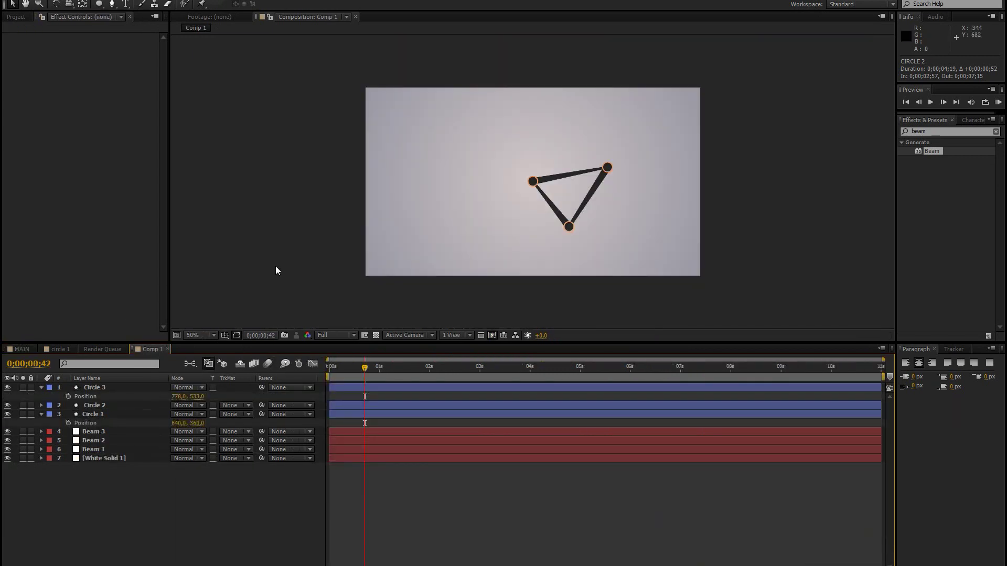
pyautogui.click(102, 387)
pyautogui.hotkey('ctrl', 'd')
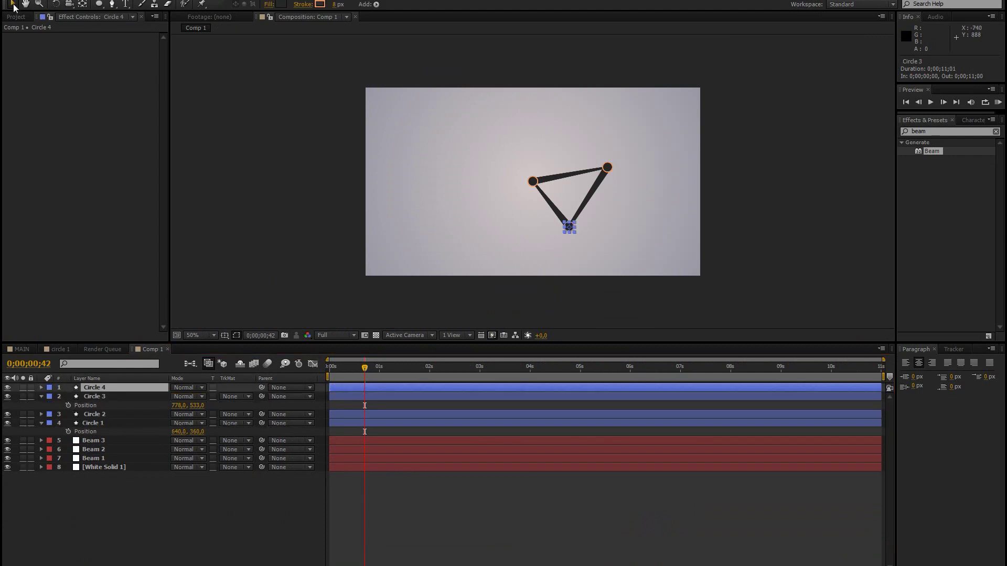
pyautogui.moveTo(574, 227); pyautogui.dragTo(493, 170)
# Step: Add the expression wiggle(2,30) to Circle 4's Position and preview its movement up to 0;00;03;52
pyautogui.press('p')
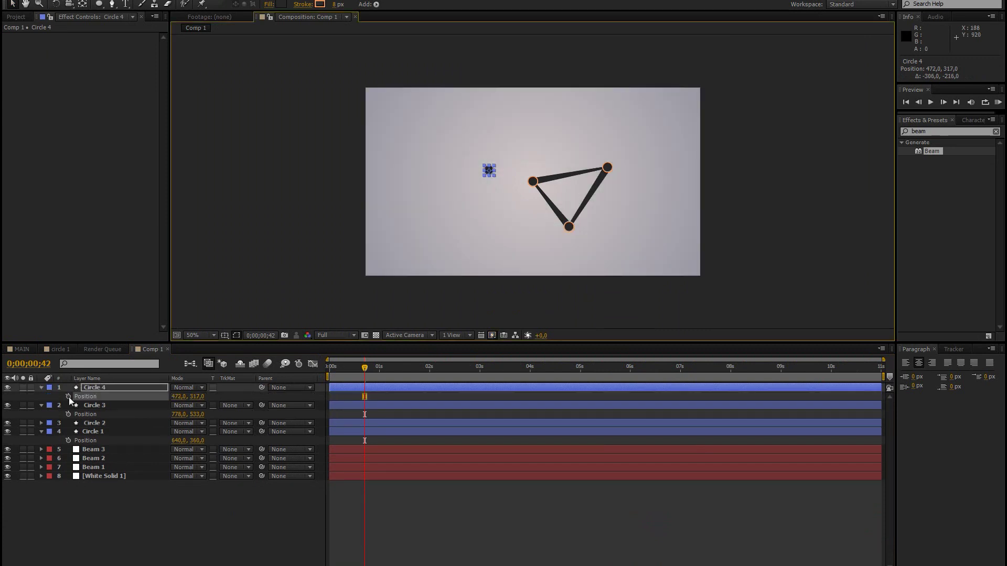
pyautogui.keyDown('alt'); pyautogui.click(68, 397); pyautogui.keyUp('alt')
pyautogui.write('wiggle')
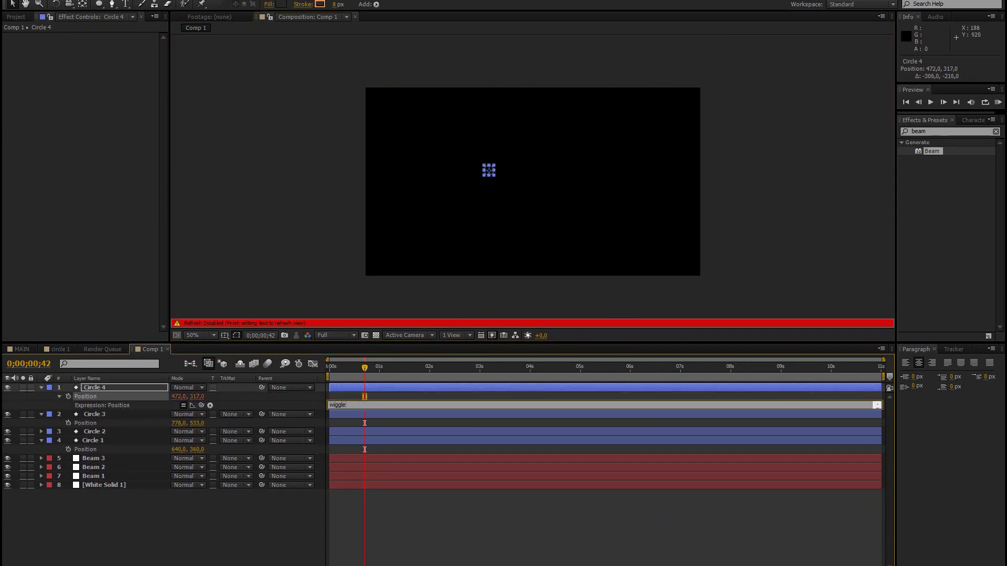
pyautogui.write('(2,30')
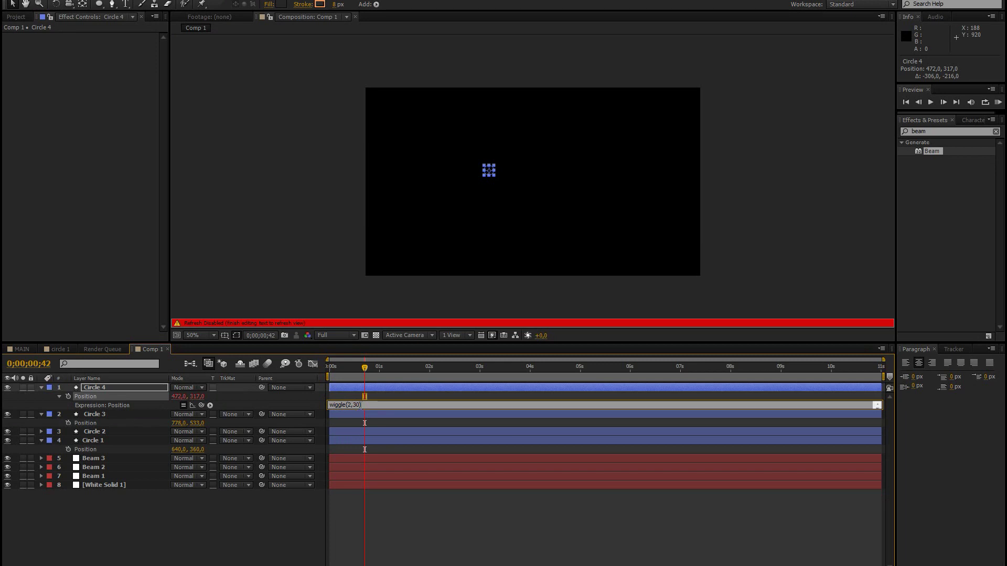
pyautogui.click(351, 396)
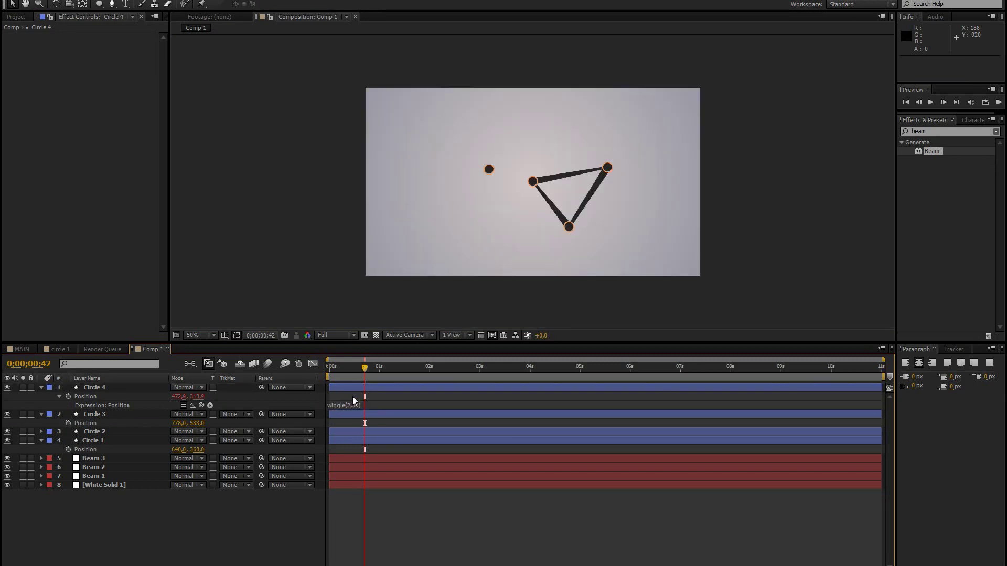
pyautogui.moveTo(367, 369); pyautogui.dragTo(525, 370)
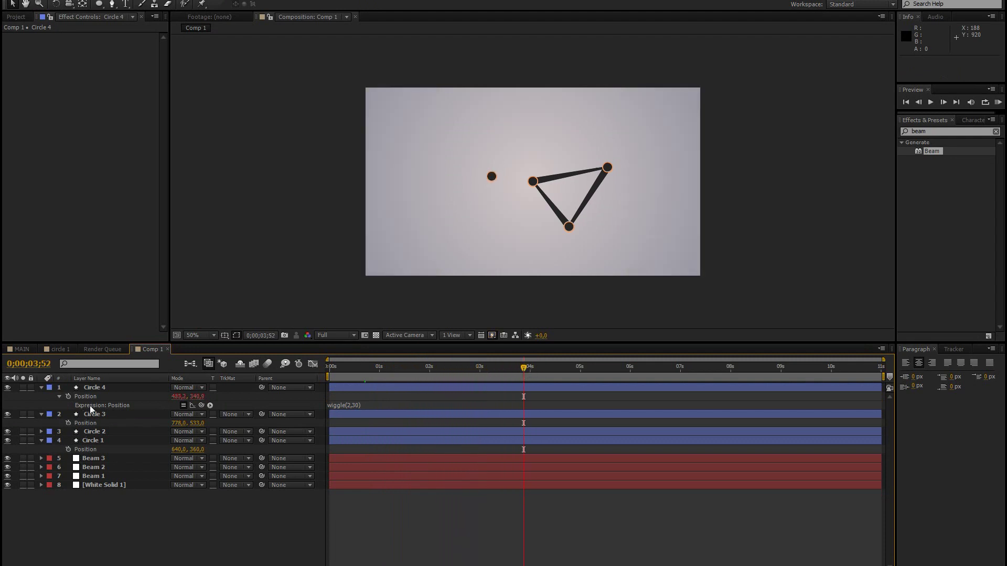
# Step: Duplicate the wiggling Circle 4 layer
pyautogui.click(97, 388)
pyautogui.hotkey('ctrl', 'd')
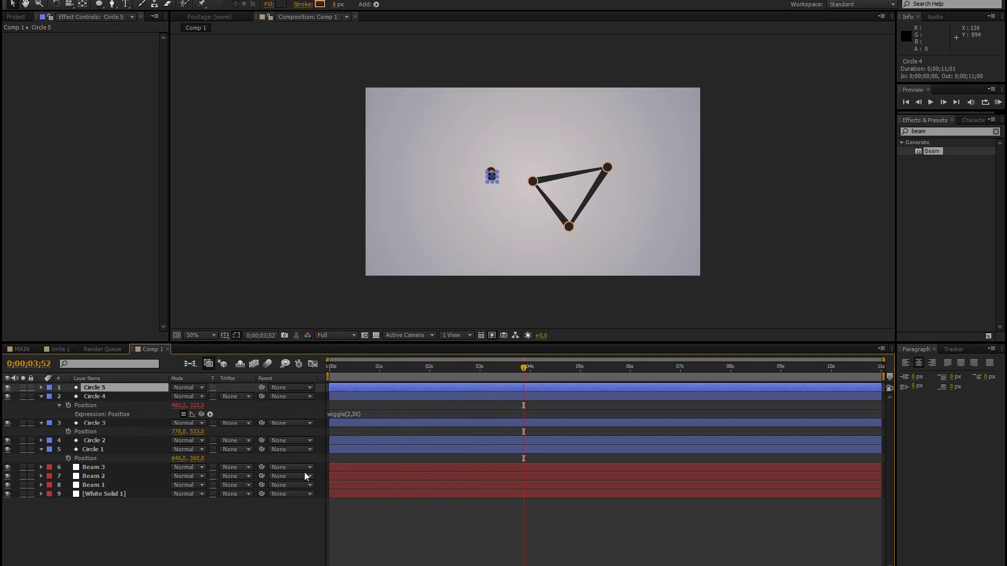
pyautogui.click(420, 315)
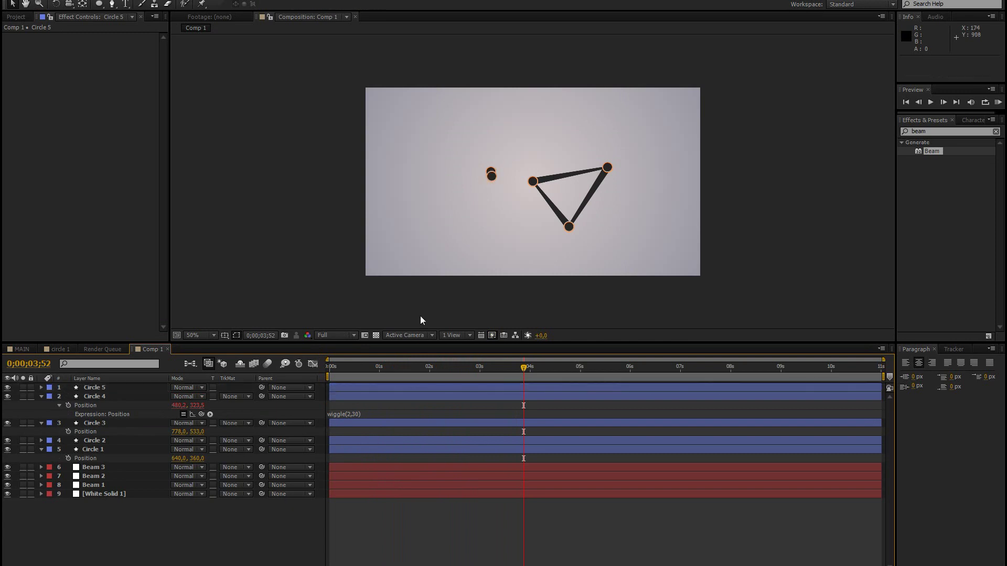
# Step: Check CIRCLE 2's timing in MAIN, and trim the start of Circle 5 in Comp 1 to 0;00;03;13
pyautogui.click(18, 352)
pyautogui.click(590, 369)
pyautogui.moveTo(590, 370); pyautogui.dragTo(632, 366)
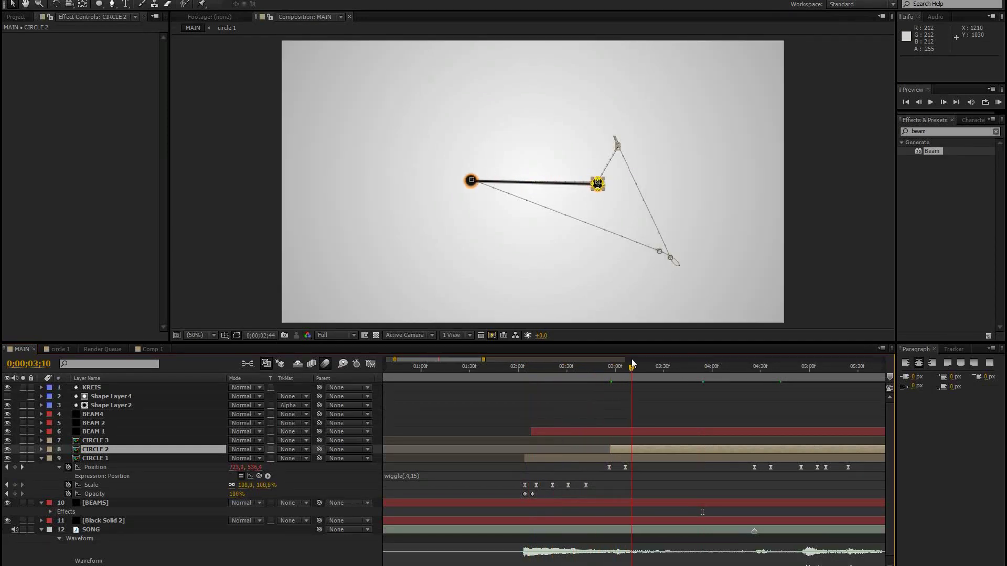
pyautogui.click(144, 350)
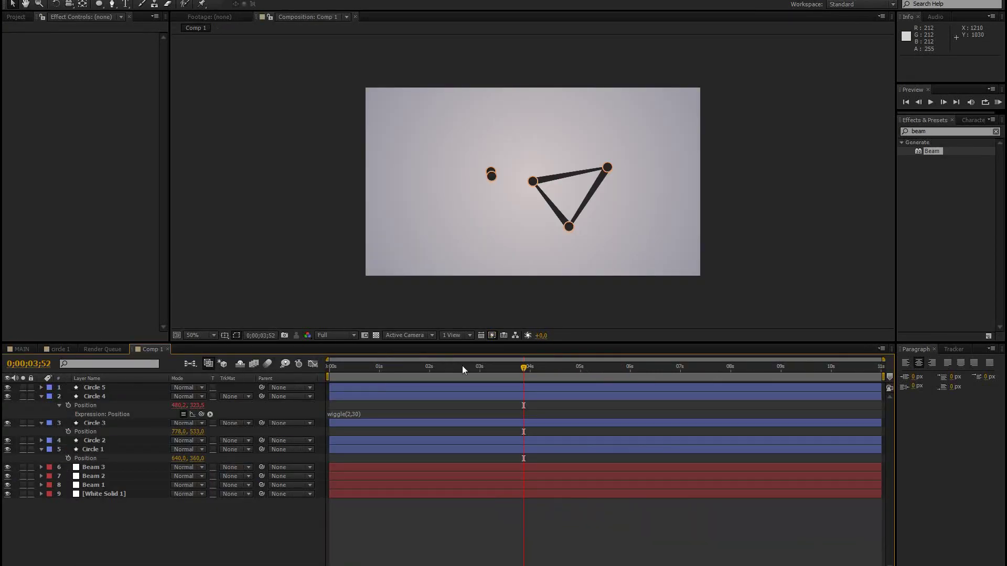
pyautogui.moveTo(411, 366); pyautogui.dragTo(490, 373)
pyautogui.moveTo(326, 387); pyautogui.dragTo(490, 369)
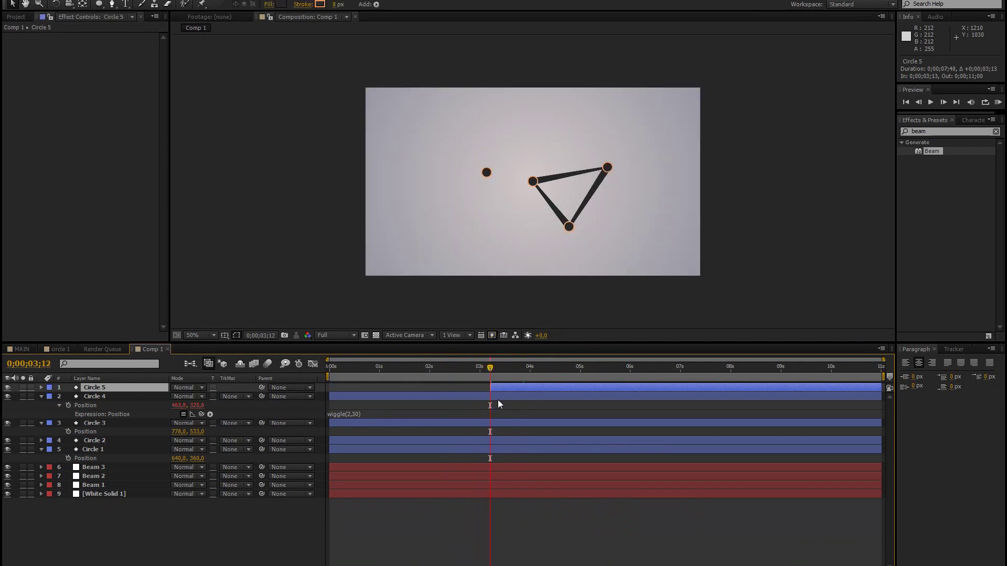
# Step: Collapse Circle 4's Position expression and magnify the composition view to 100%
pyautogui.click(499, 397)
pyautogui.press('p')
pyautogui.press('p')
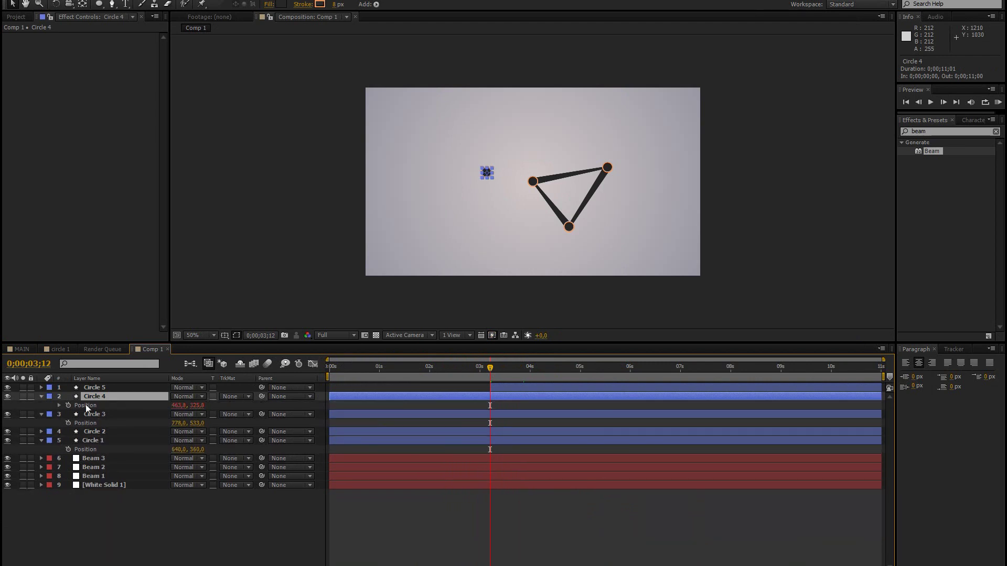
pyautogui.click(92, 389)
pyautogui.click(218, 517)
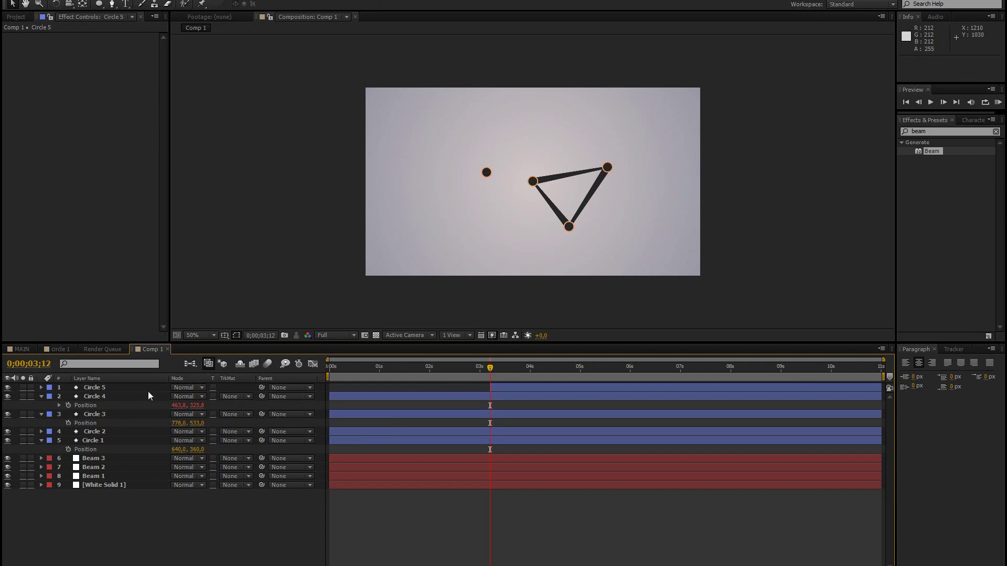
pyautogui.click(95, 396)
pyautogui.press('/')
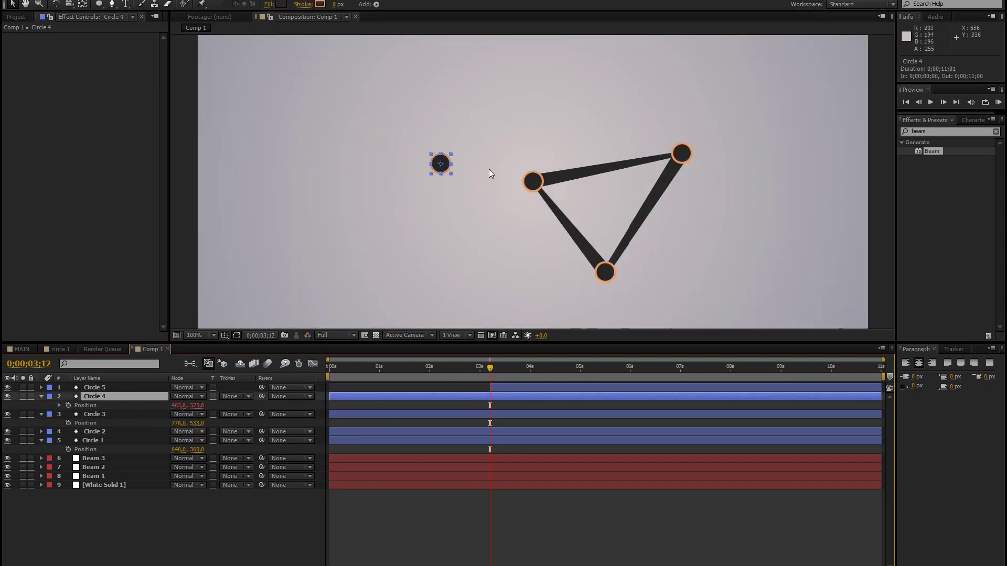
pyautogui.click(514, 388)
pyautogui.hotkey('alt', '[')
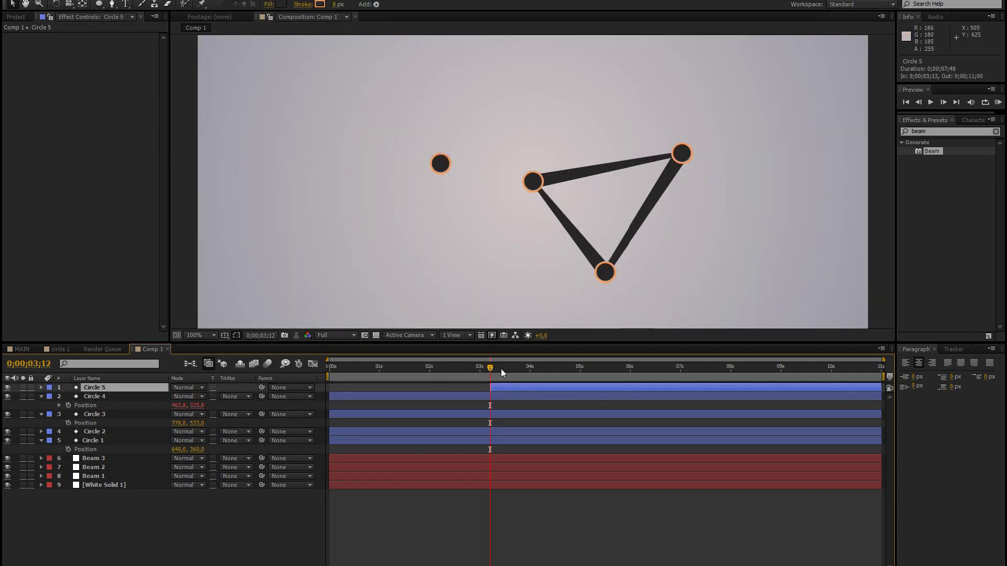
# Step: Hide Circles 1 to 3 and Beams 1 to 3, keeping White Solid 1 visible as the background
pyautogui.moveTo(8, 414); pyautogui.dragTo(7, 485)
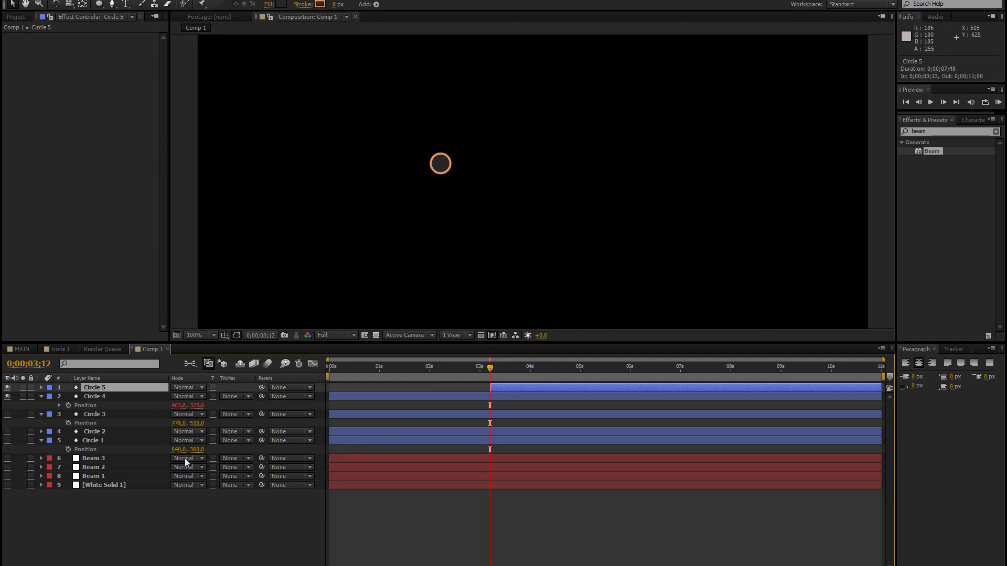
pyautogui.click(13, 485)
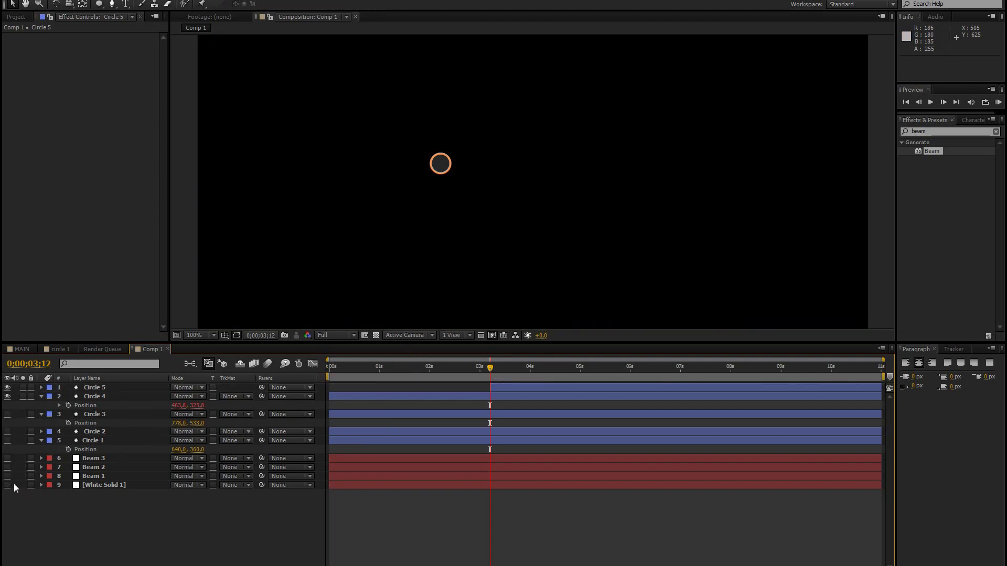
pyautogui.click(7, 485)
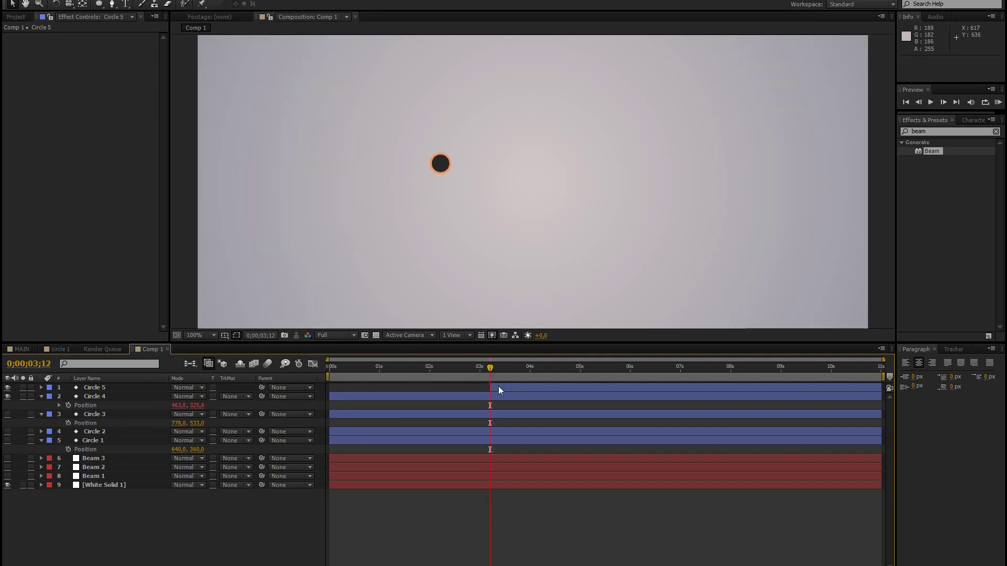
# Step: Set a starting Position keyframe for Circle 5 at its in point
pyautogui.click(501, 396)
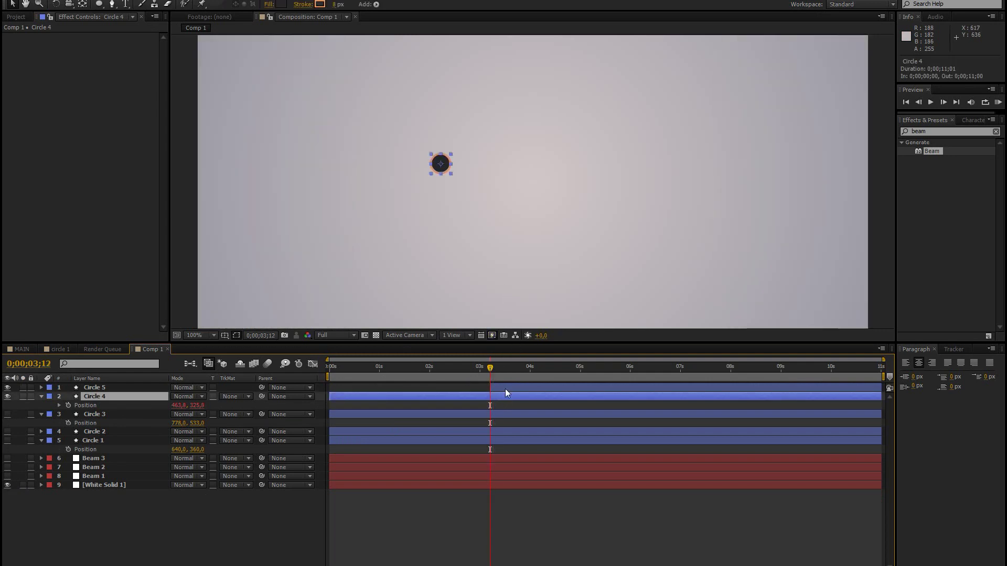
pyautogui.click(506, 389)
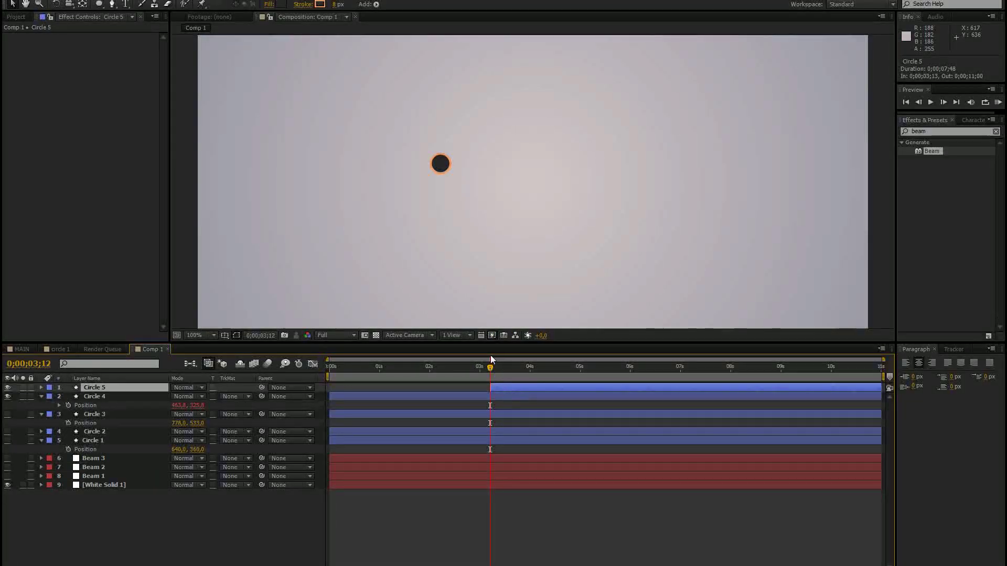
pyautogui.press('p')
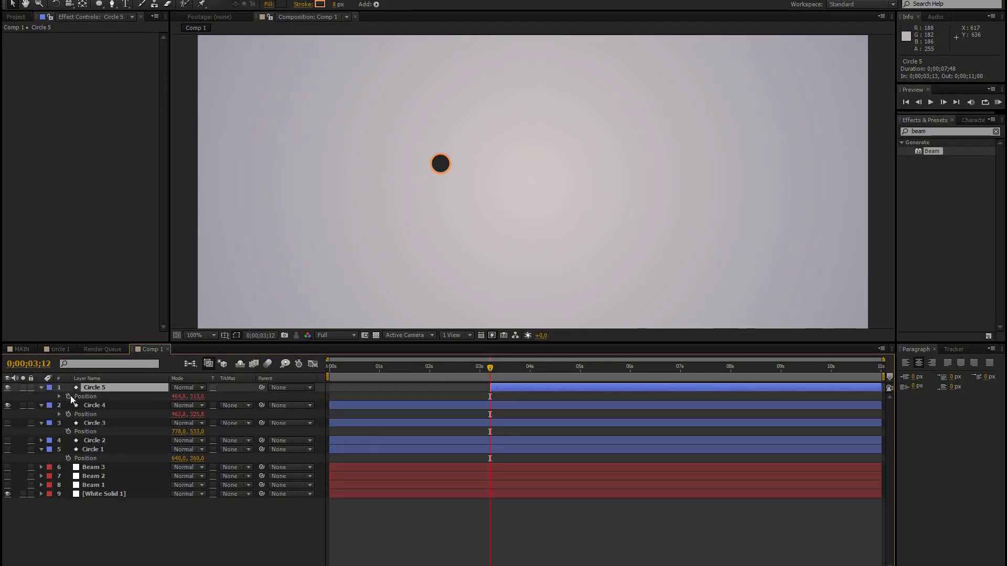
pyautogui.click(69, 397)
# Step: At 0;00;03;26, move Circle 5 away from Circle 4 to about 733, 331, and preview the separation
pyautogui.moveTo(492, 367); pyautogui.dragTo(502, 365)
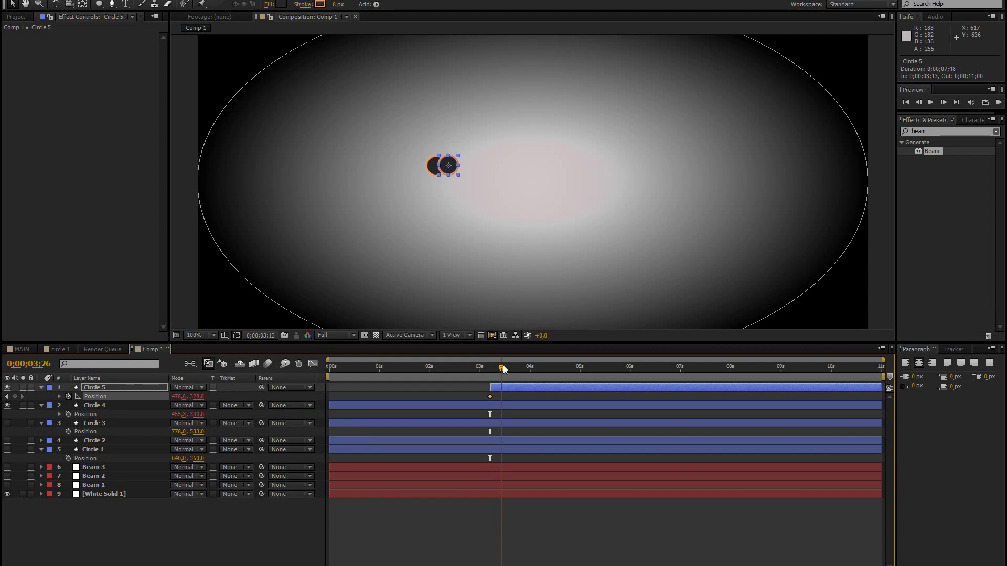
pyautogui.moveTo(195, 397); pyautogui.dragTo(274, 391)
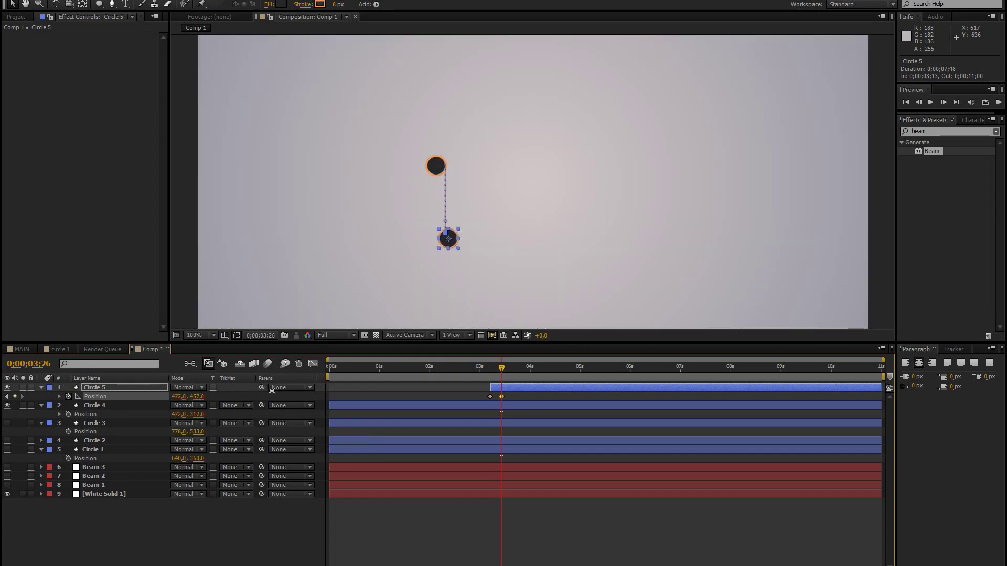
pyautogui.moveTo(454, 240); pyautogui.dragTo(590, 175)
pyautogui.click(492, 369)
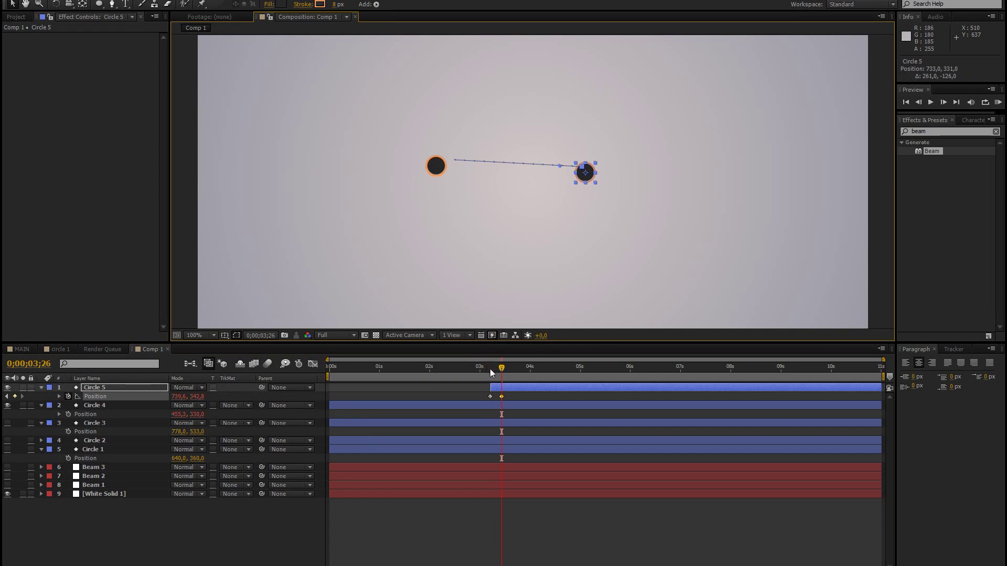
pyautogui.moveTo(492, 369); pyautogui.dragTo(499, 366)
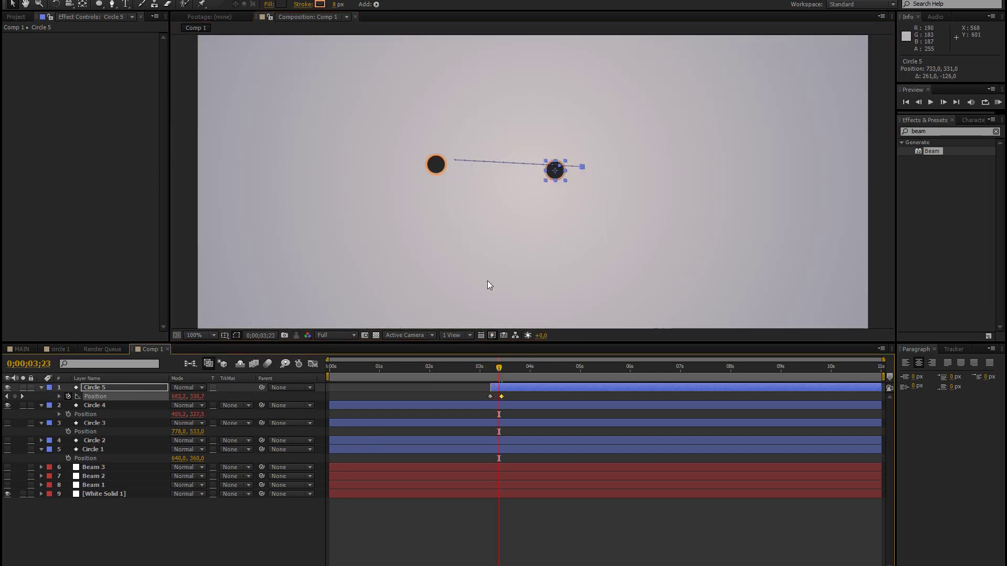
# Step: In MAIN at 0;00;05;04, turn on motion blur for the layers from CIRCLE 1 up to KREIS
pyautogui.click(22, 349)
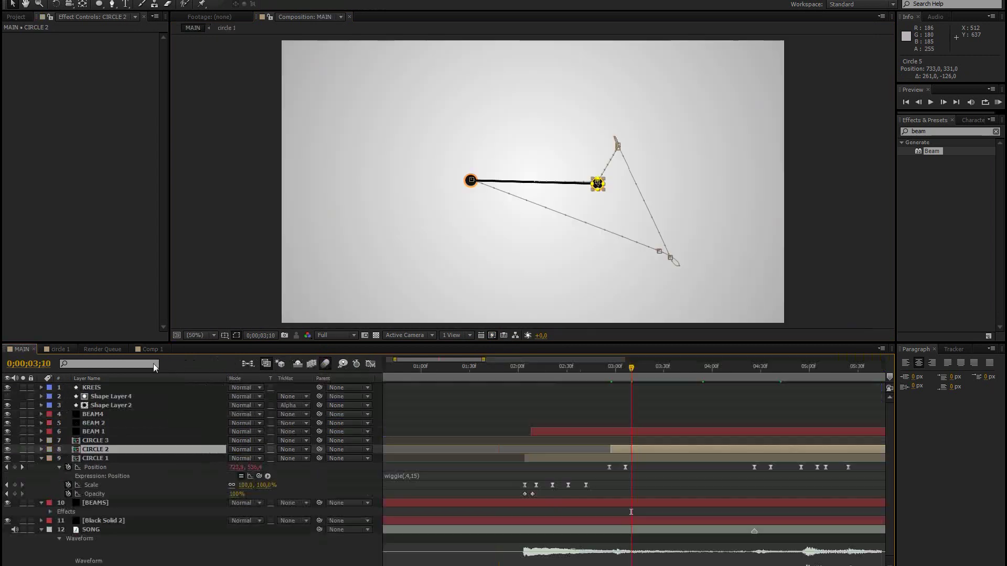
pyautogui.moveTo(612, 366); pyautogui.dragTo(816, 385)
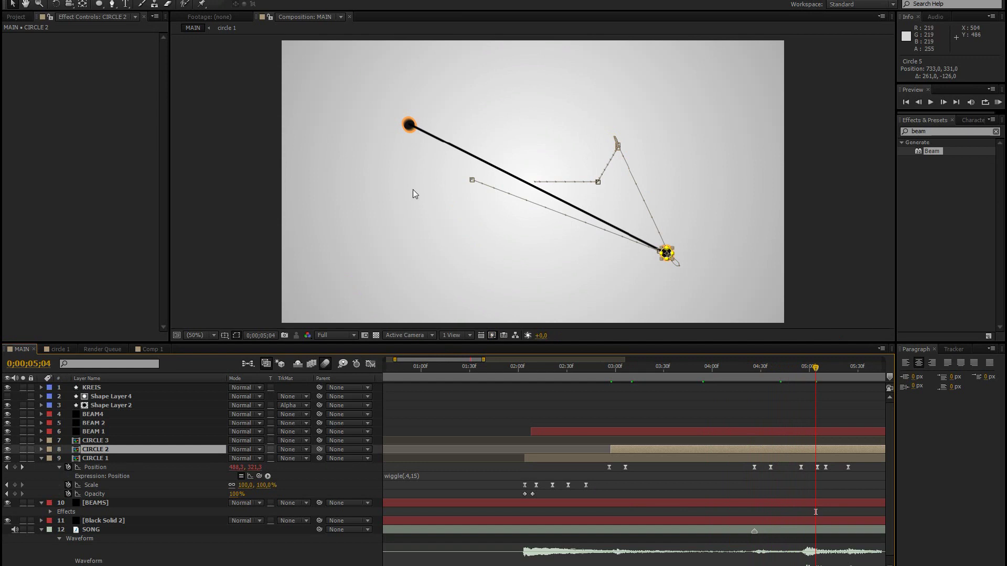
pyautogui.press('F4')
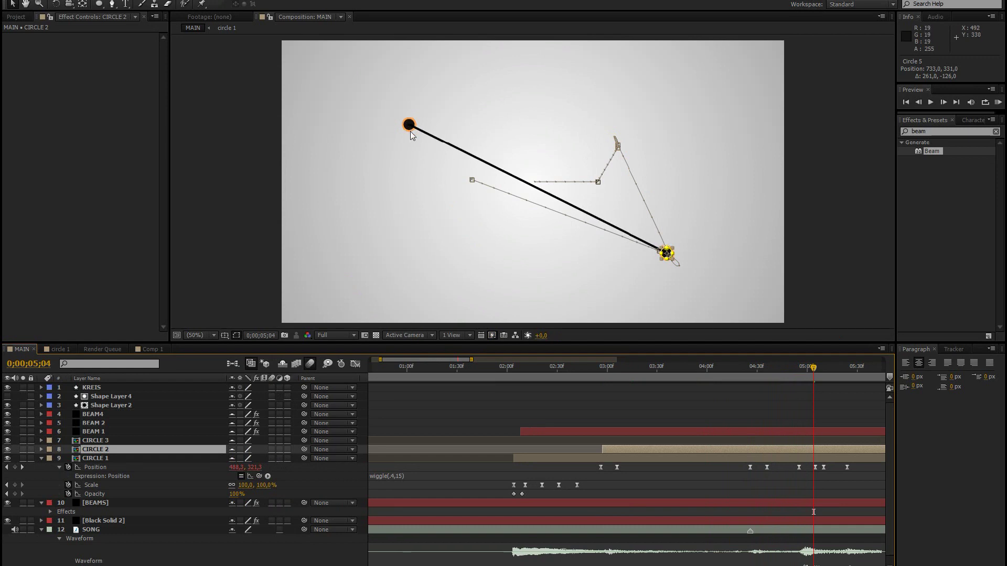
pyautogui.scroll(4, 411, 132)
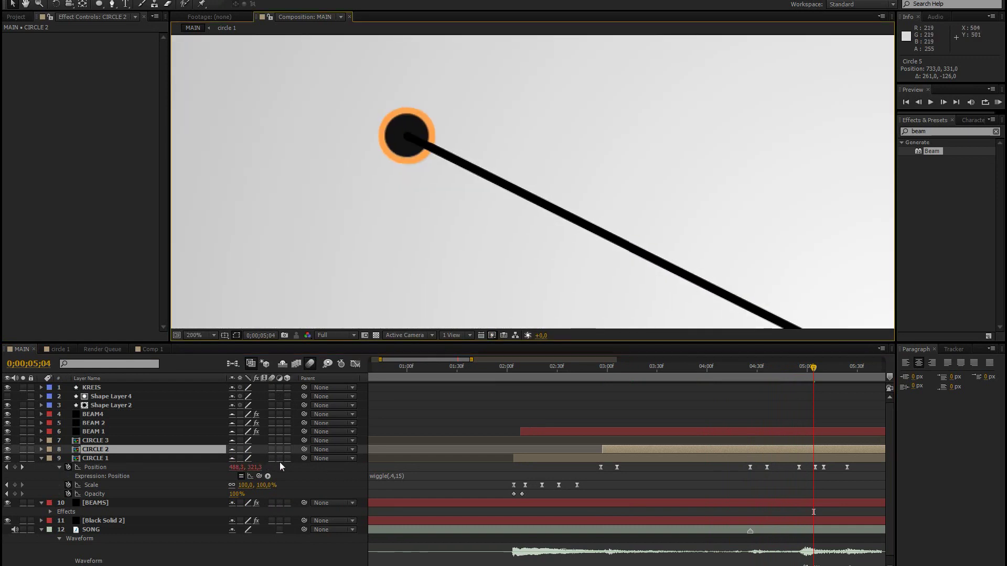
pyautogui.moveTo(271, 459); pyautogui.dragTo(267, 387)
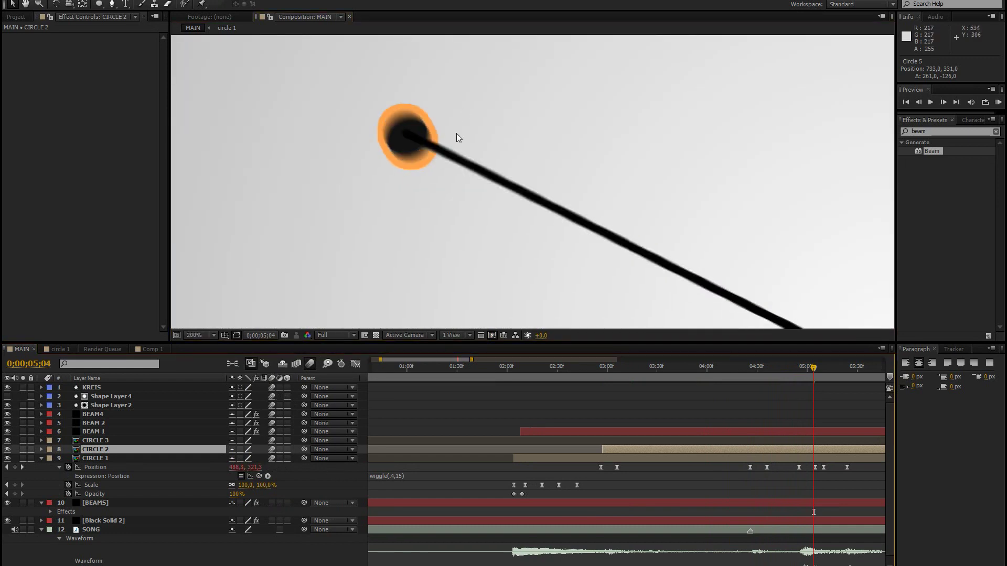
pyautogui.scroll(-4, 438, 231)
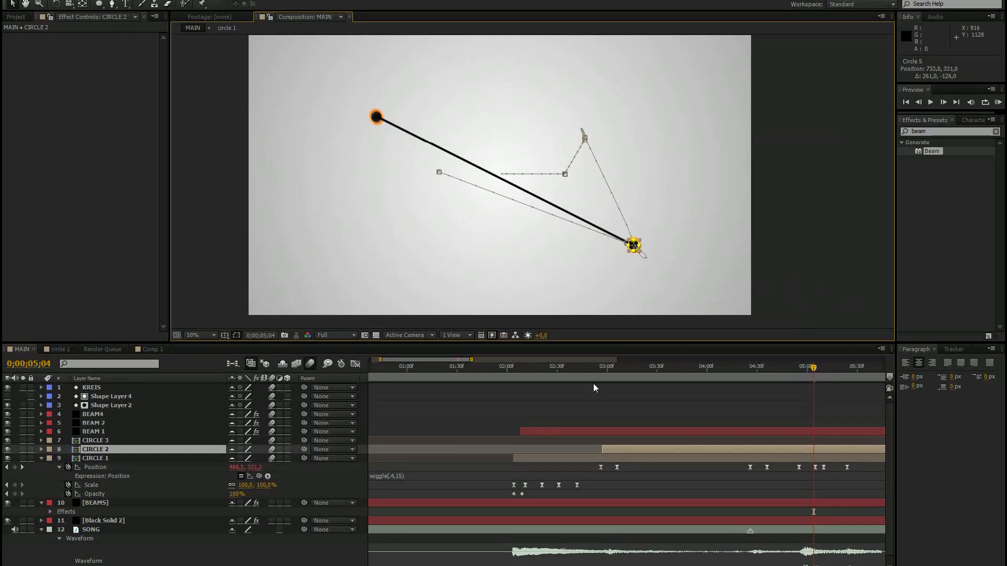
# Step: Examine the connected three-circle section of MAIN by scrubbing to 0;00;07;05
pyautogui.hscroll(6, 776, 431)
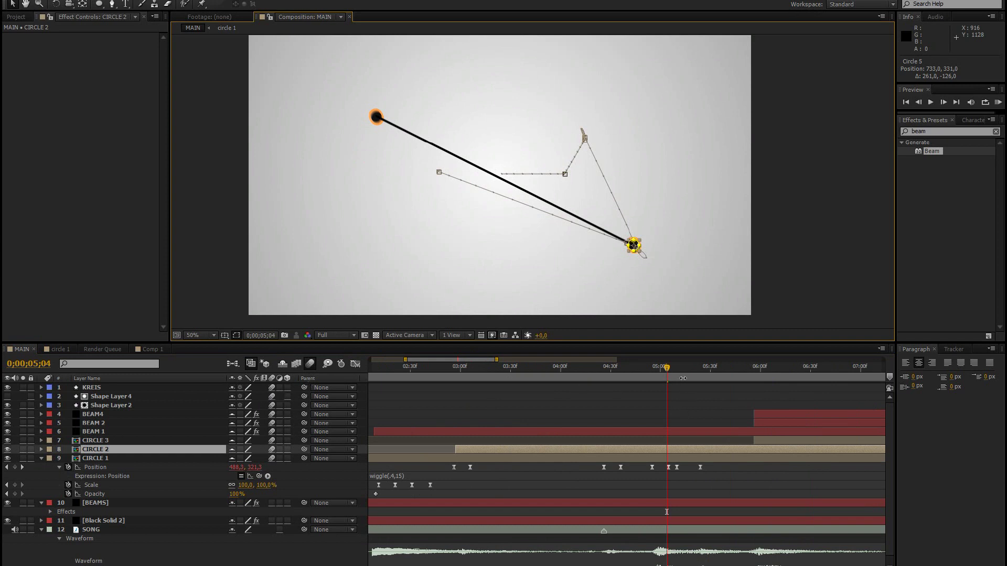
pyautogui.moveTo(669, 367); pyautogui.dragTo(782, 370)
pyautogui.scroll(-1, 763, 433)
pyautogui.scroll(-3, 763, 433)
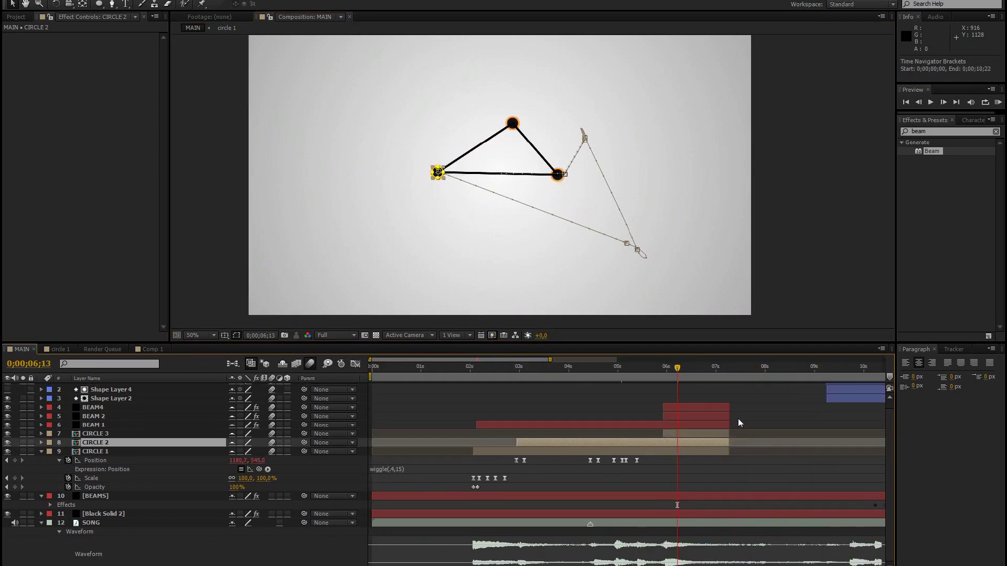
pyautogui.moveTo(678, 369); pyautogui.dragTo(720, 372)
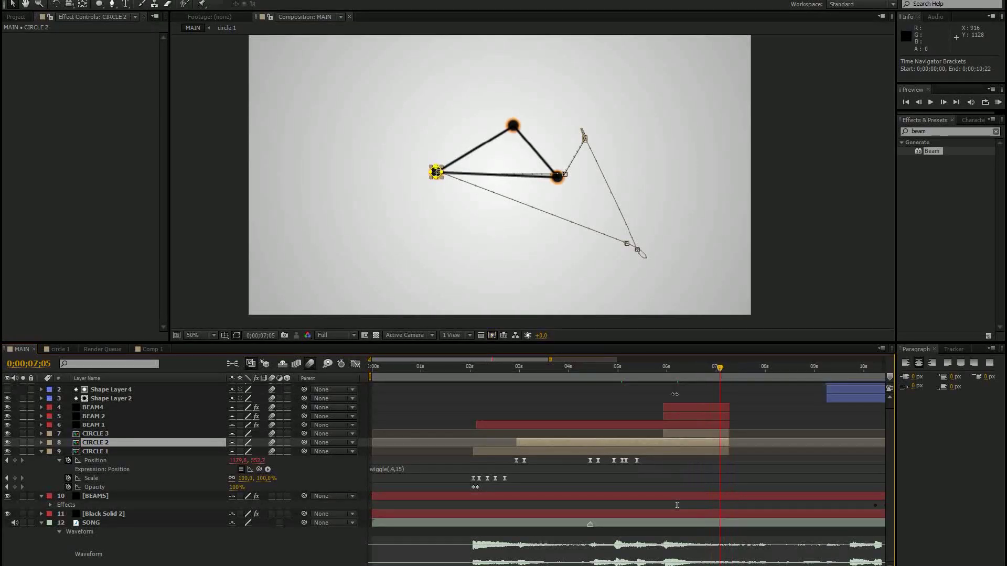
pyautogui.scroll(1, 76, 436)
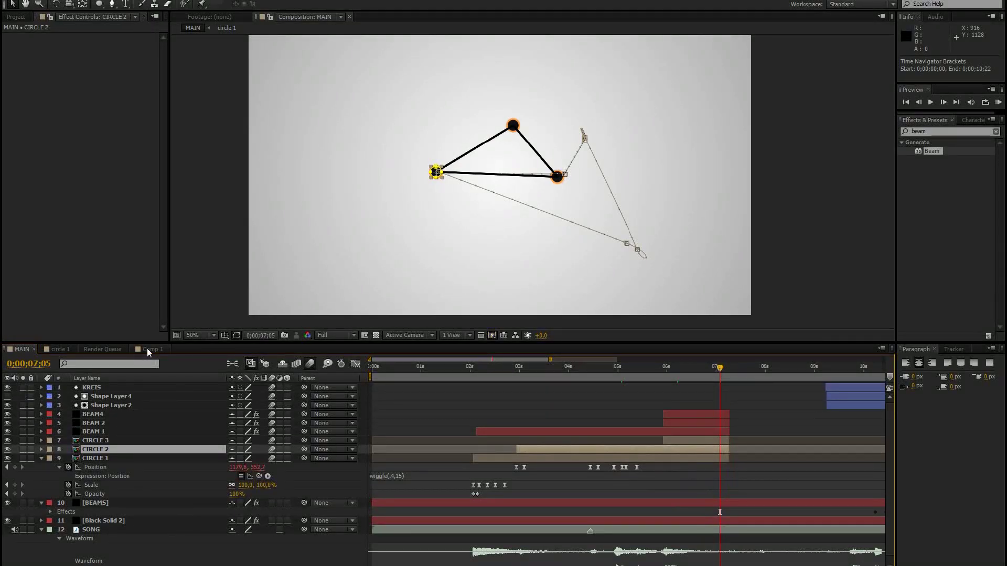
pyautogui.hotkey('alt', 'Tab')
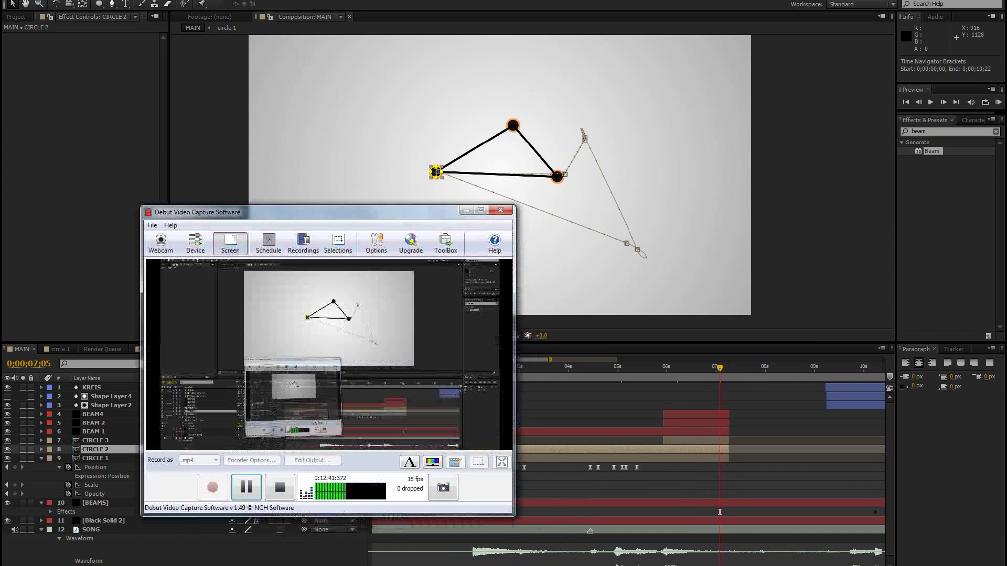
# Step: Switch to Comp 1 and check the separation of Circle 4 and Circle 5 up to 0;00;03;29
pyautogui.hotkey('alt', 'Tab')
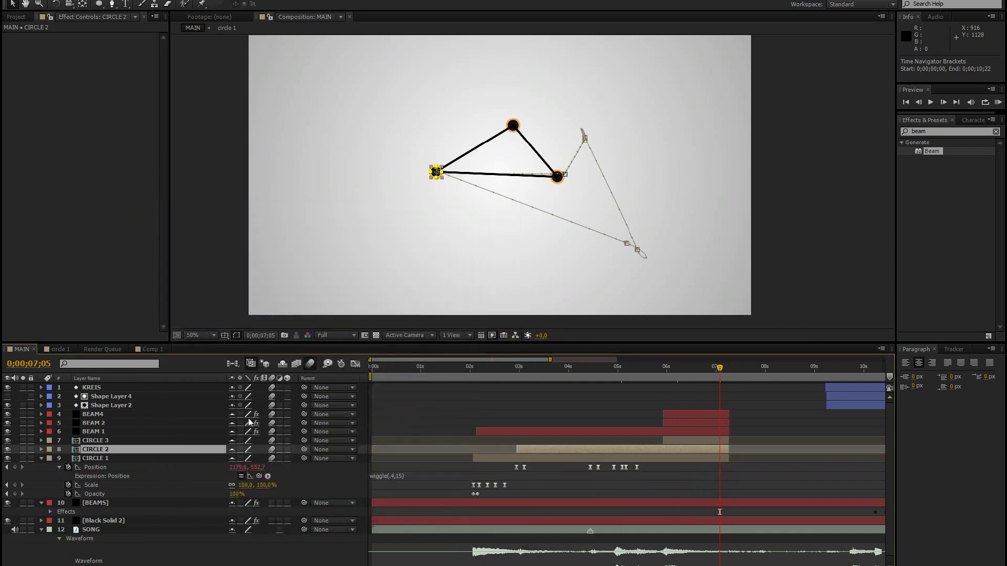
pyautogui.click(149, 350)
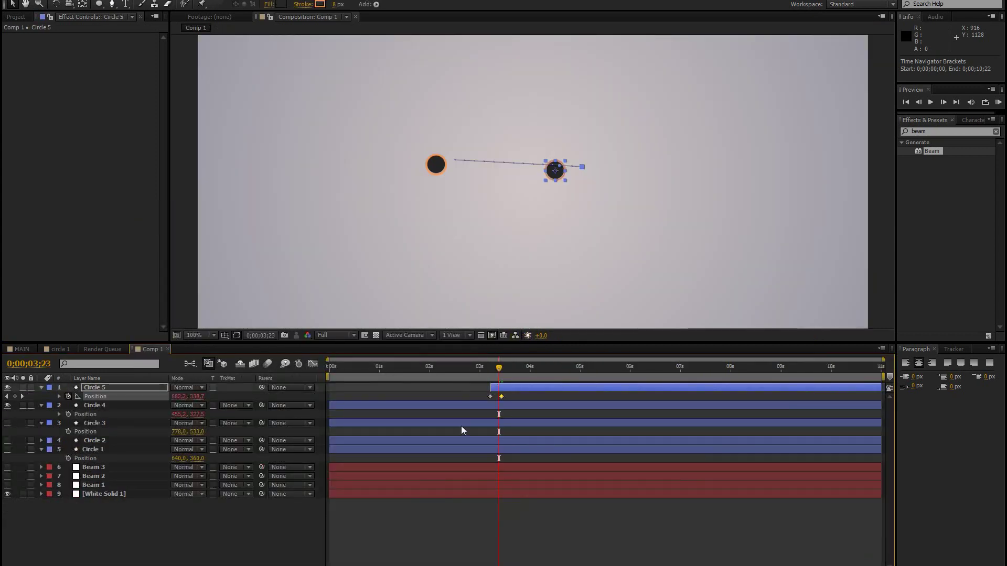
pyautogui.moveTo(475, 370); pyautogui.dragTo(504, 364)
pyautogui.click(496, 367)
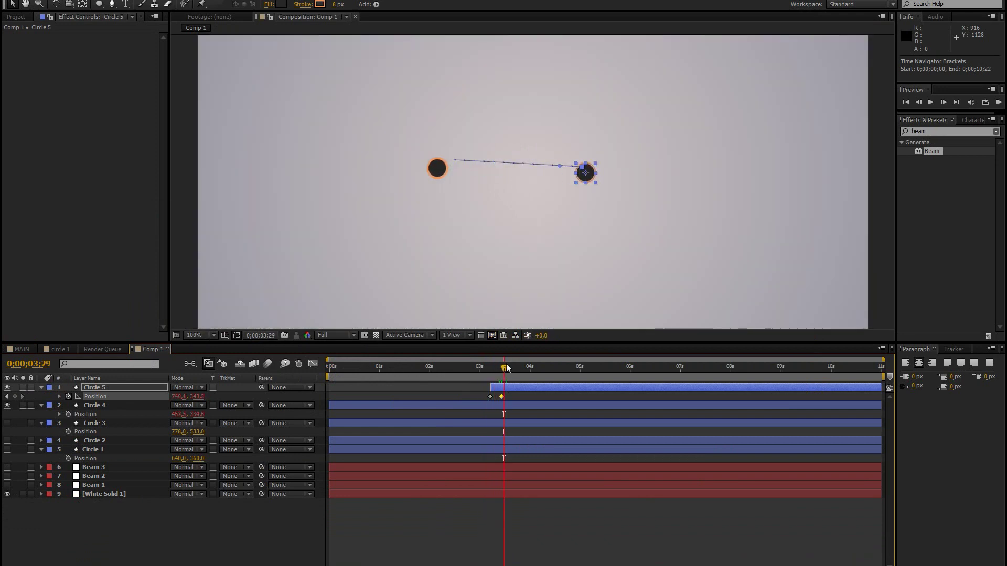
# Step: Fit the composition to the viewer and delete the Circle 4 layer
pyautogui.click(102, 405)
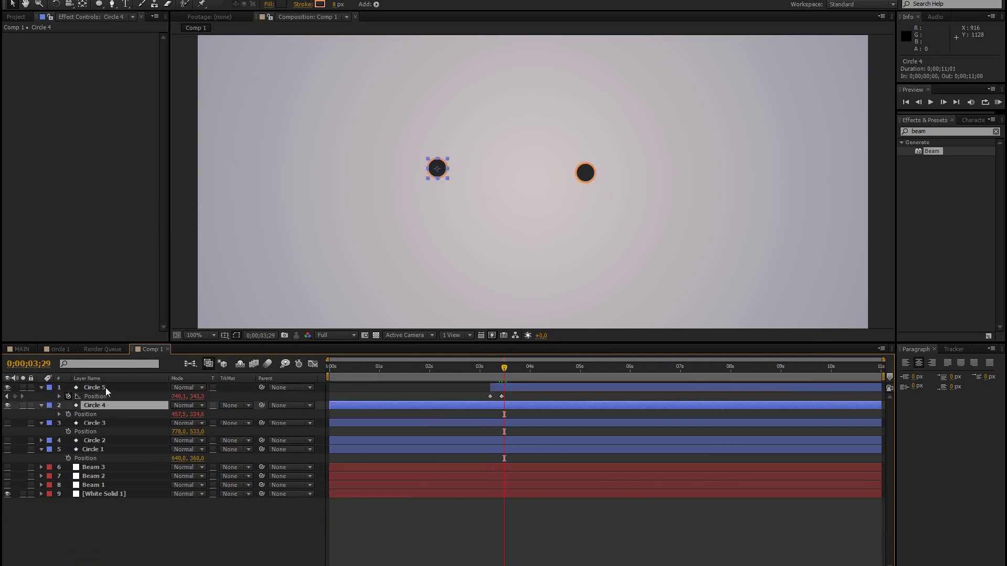
pyautogui.press(',')
pyautogui.click(228, 332)
pyautogui.click(252, 359)
pyautogui.click(228, 338)
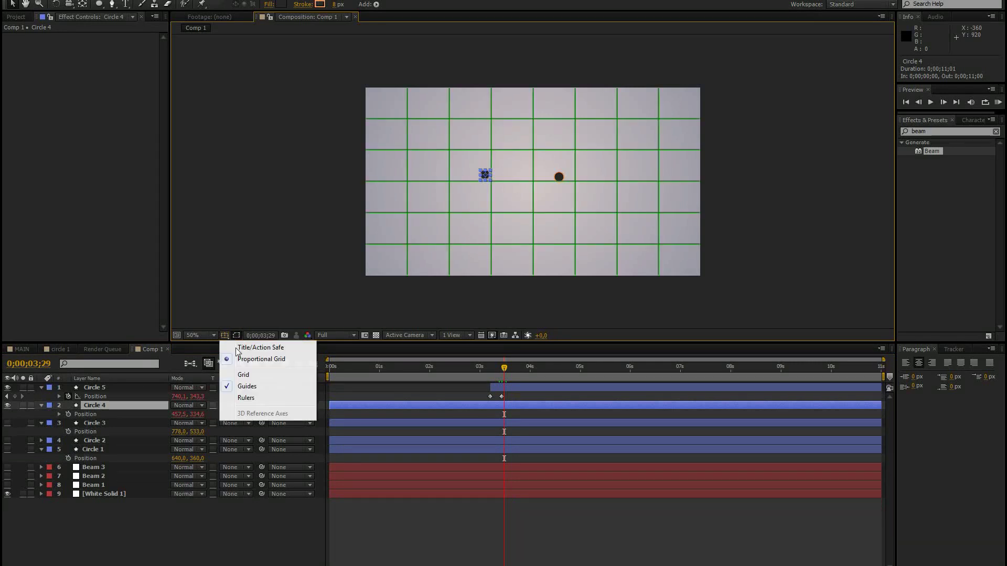
pyautogui.click(238, 358)
pyautogui.click(206, 335)
pyautogui.click(221, 347)
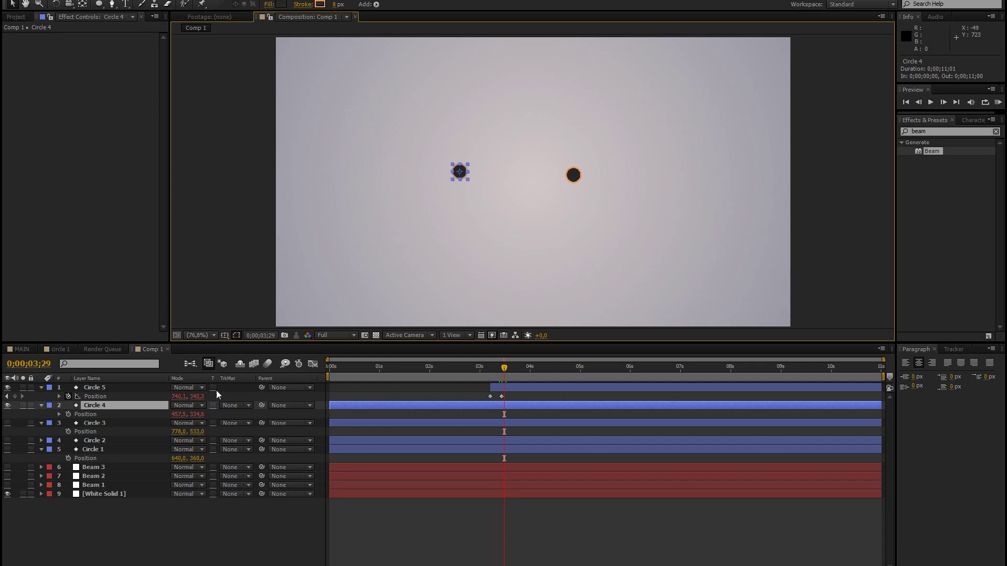
pyautogui.press('Delete')
# Step: Remove the wiggle expression from Circle 5's Position
pyautogui.click(102, 387)
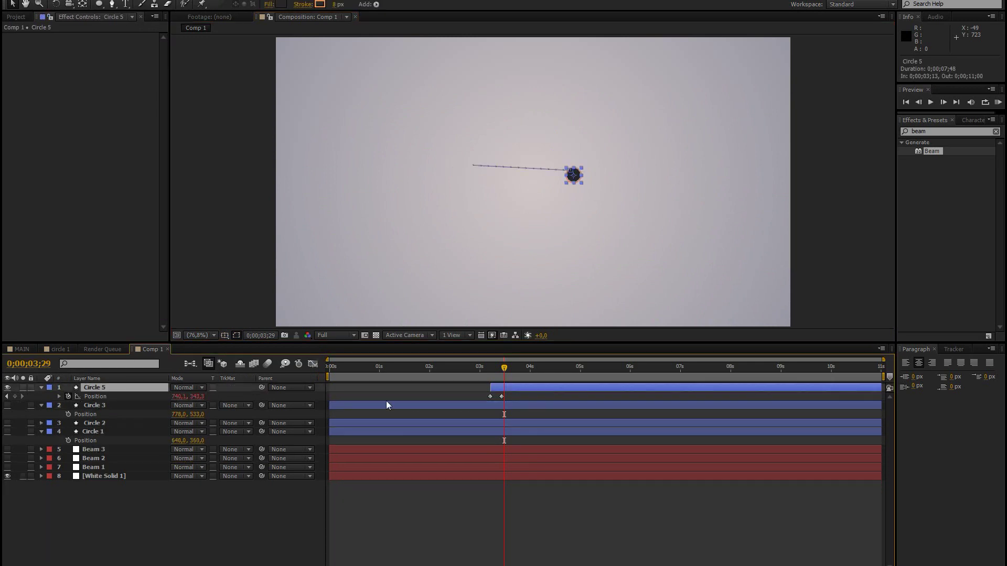
pyautogui.press('e')
pyautogui.press('e')
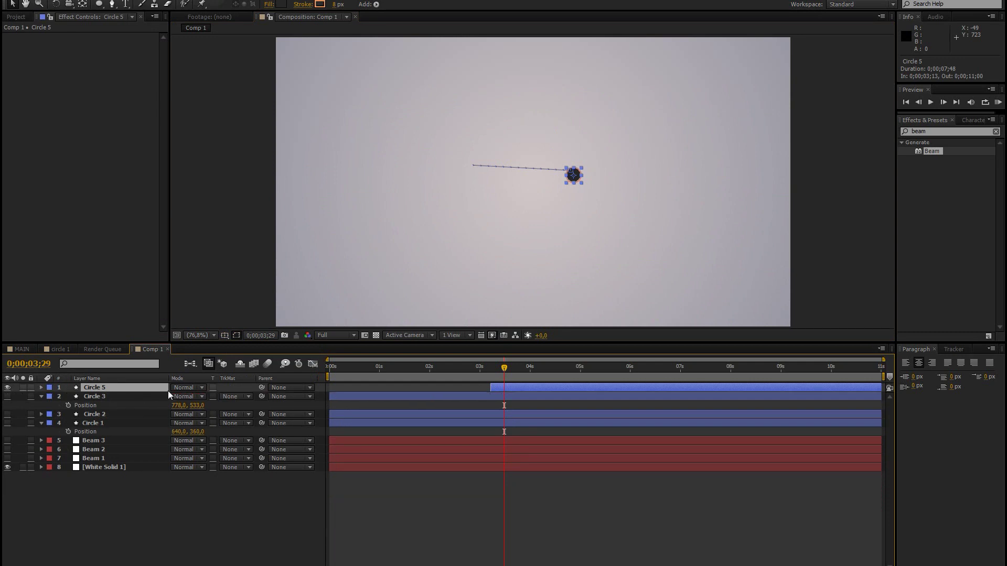
pyautogui.click(348, 402)
pyautogui.press('BackSpace')
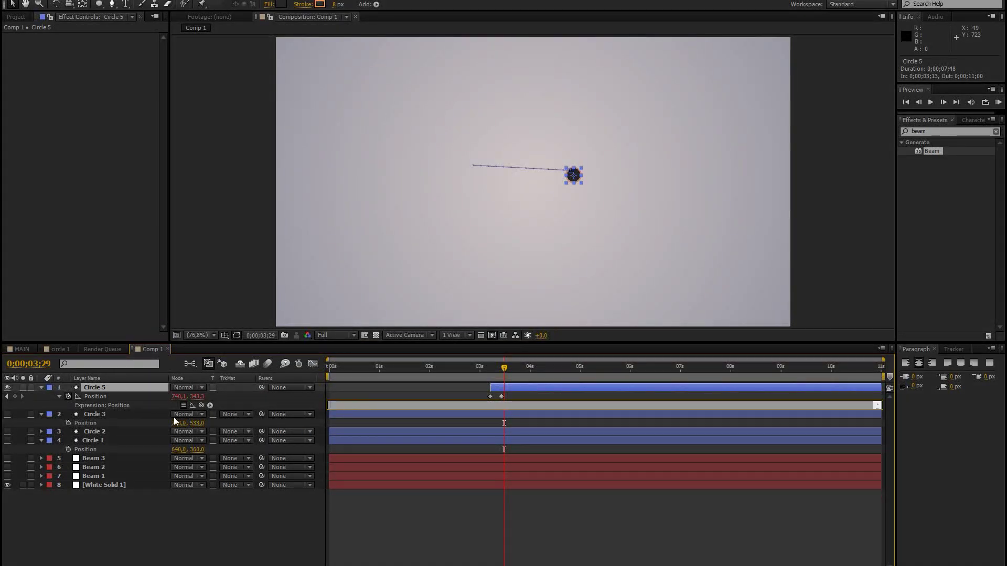
pyautogui.click(130, 415)
pyautogui.keyDown('shift'); pyautogui.click(127, 477); pyautogui.keyUp('shift')
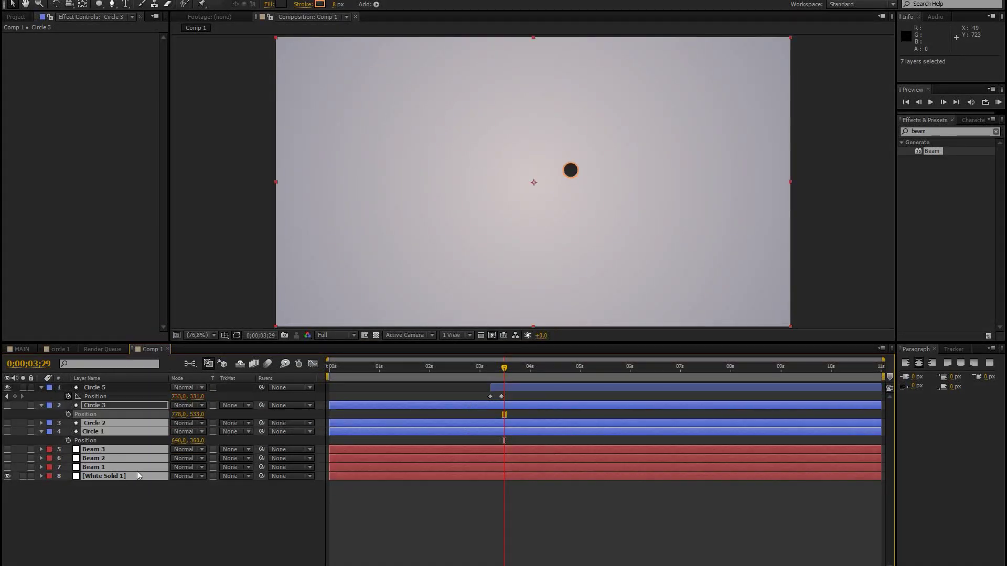
pyautogui.press('Delete')
pyautogui.hotkey('ctrl', 'z')
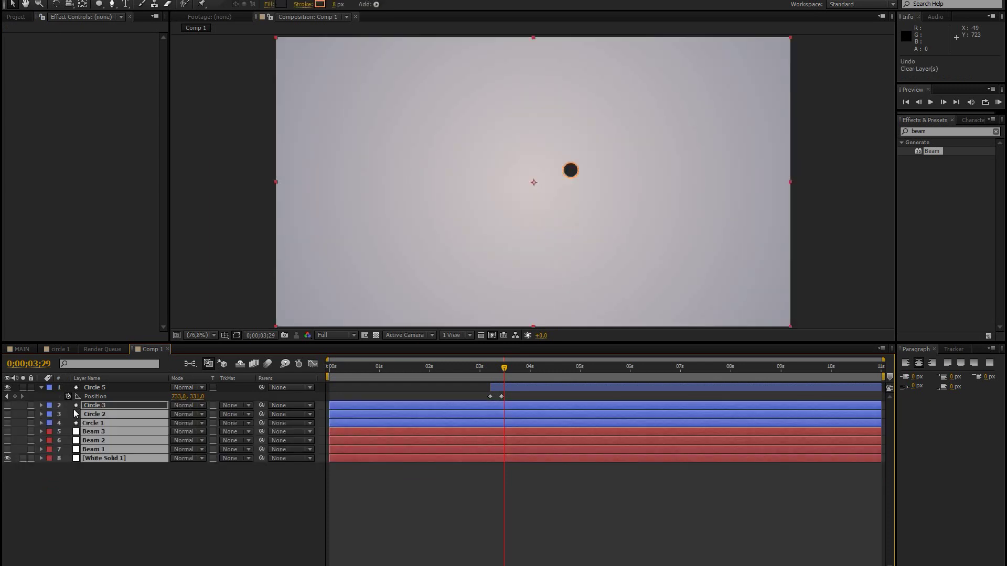
# Step: Delete the layers from Circle 3 down to Beam 1, keeping Circle 5 and White Solid 1
pyautogui.click(104, 449)
pyautogui.keyDown('shift'); pyautogui.click(99, 407); pyautogui.keyUp('shift')
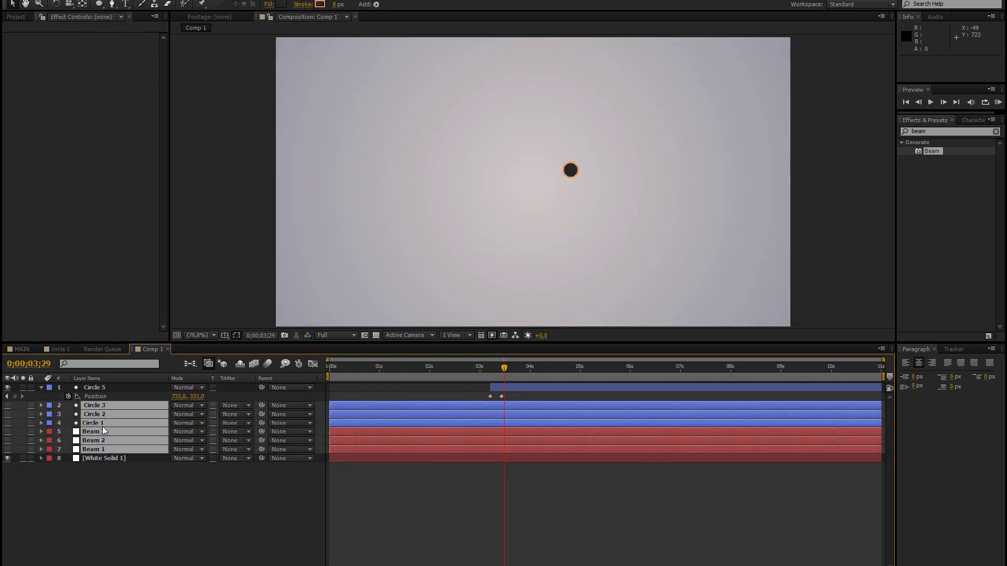
pyautogui.press('Delete')
# Step: Replace Circle 5's Position keyframes with a single one at 0;00;03;13, with the circle placed at about 242, 362
pyautogui.click(89, 387)
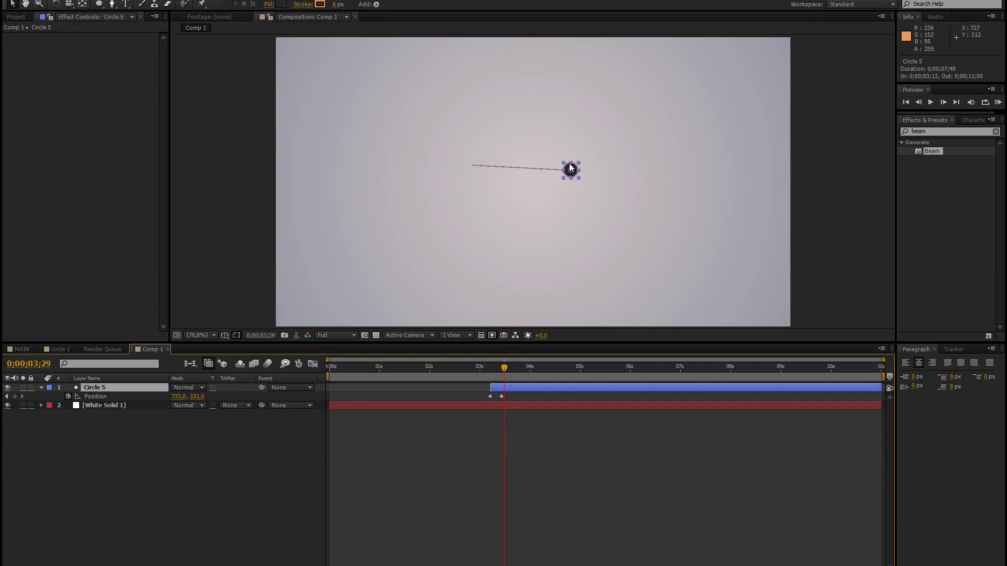
pyautogui.moveTo(529, 394); pyautogui.dragTo(490, 368)
pyautogui.press('Delete')
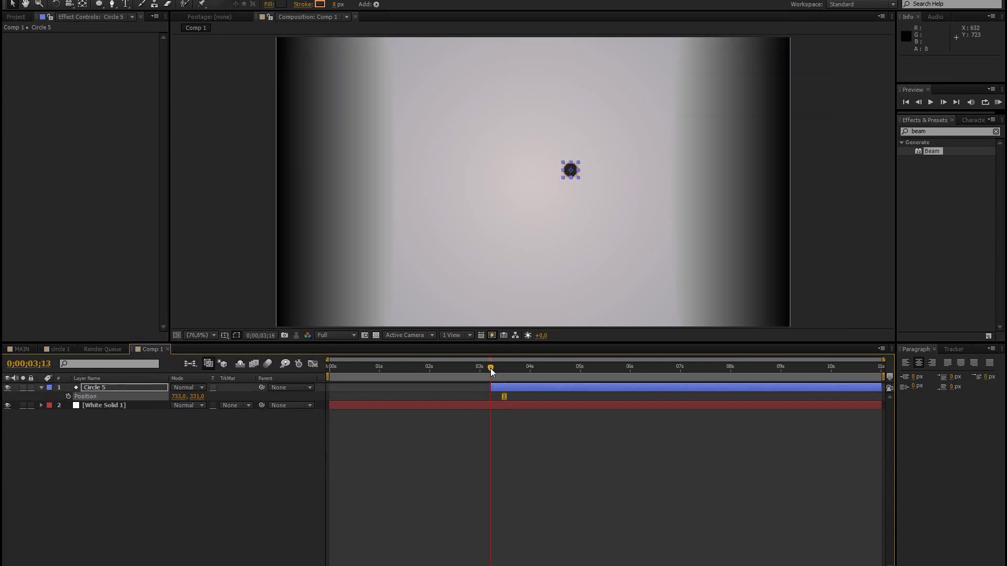
pyautogui.moveTo(570, 172); pyautogui.dragTo(373, 182)
pyautogui.click(69, 397)
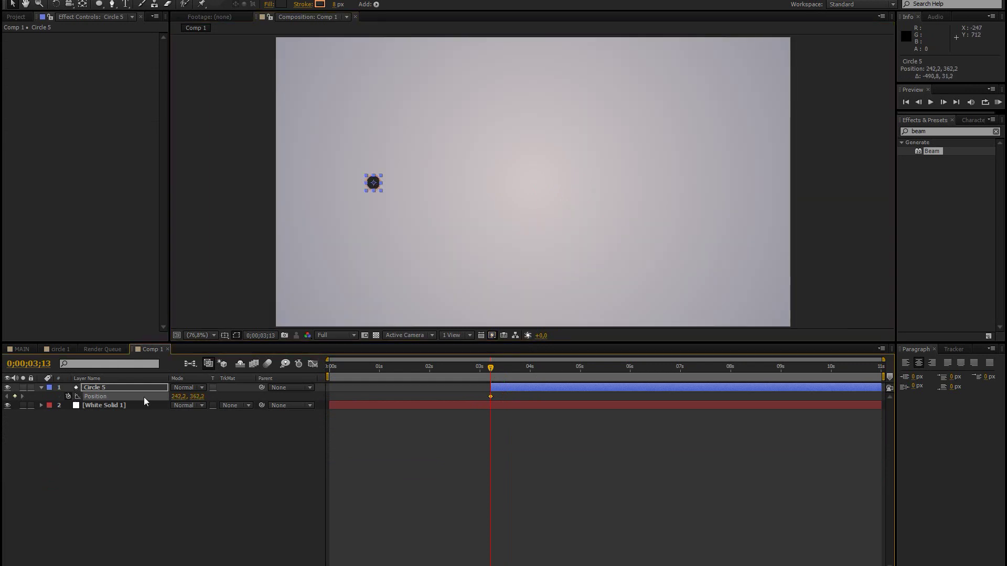
# Step: At 0;00;03;59, move Circle 5 straight across to about 906, 362 and preview the work area from 0;00;03;13 to 0;00;03;59
pyautogui.press('b')
pyautogui.click(530, 367)
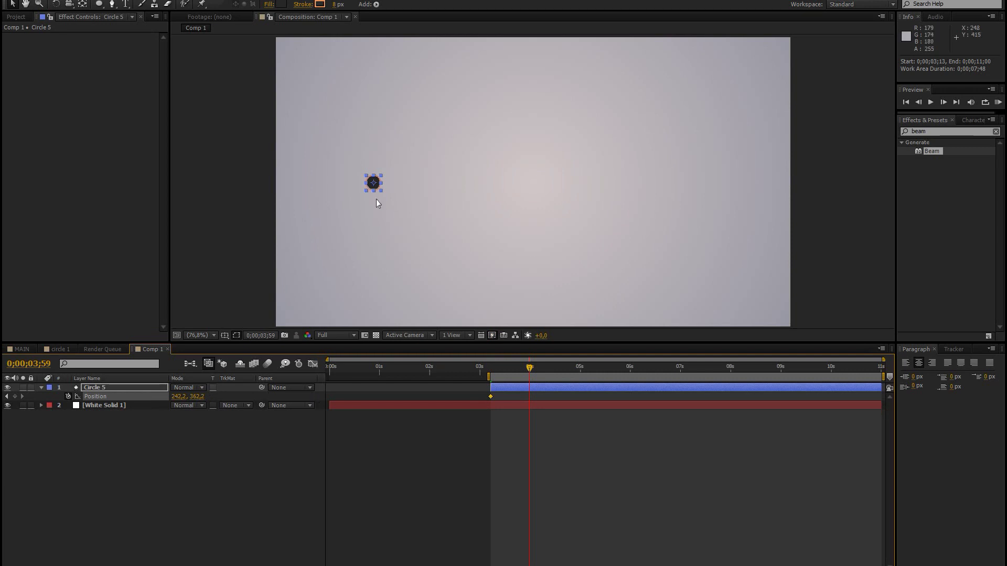
pyautogui.moveTo(376, 183); pyautogui.dragTo(643, 183)
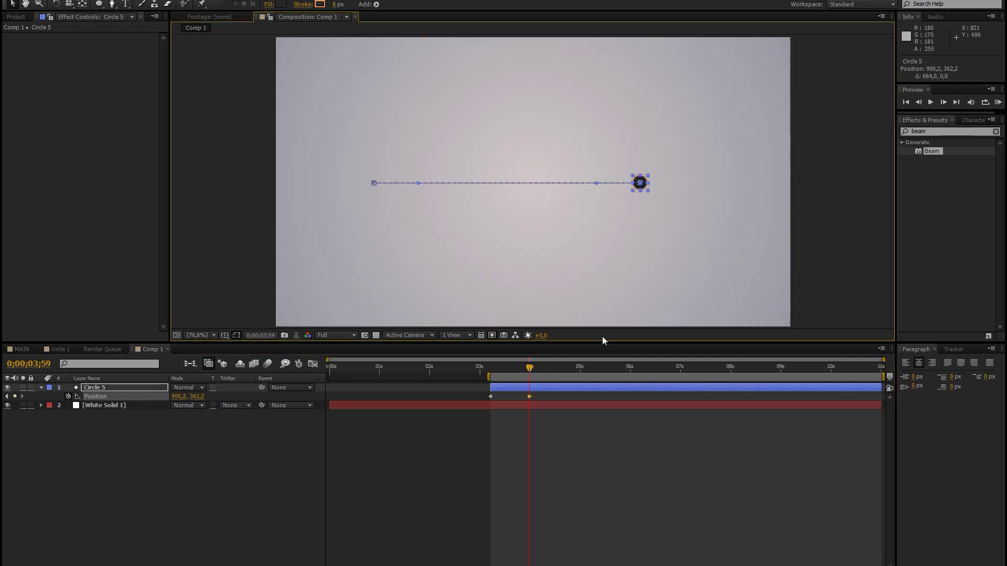
pyautogui.press('u')
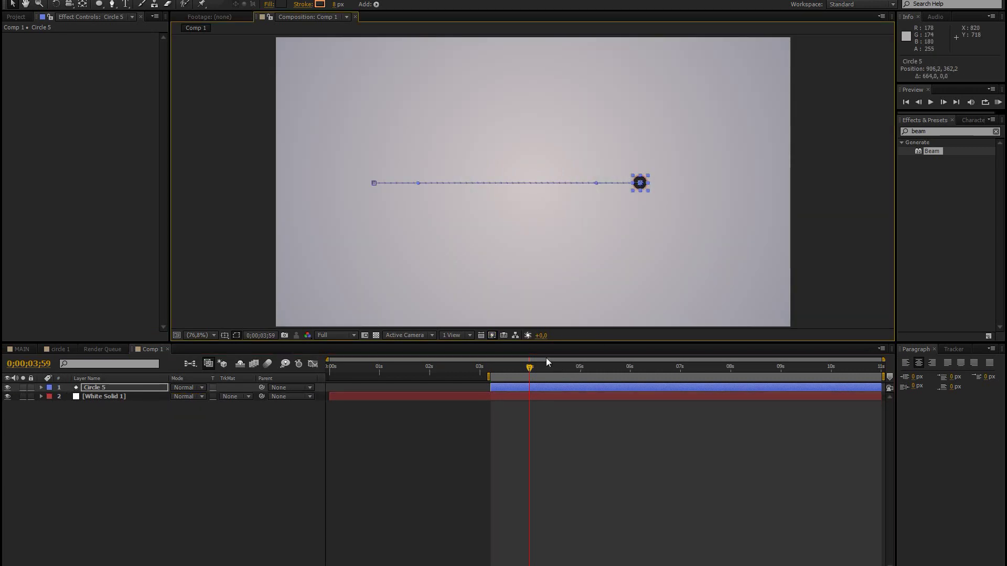
pyautogui.press('n')
pyautogui.click(994, 104)
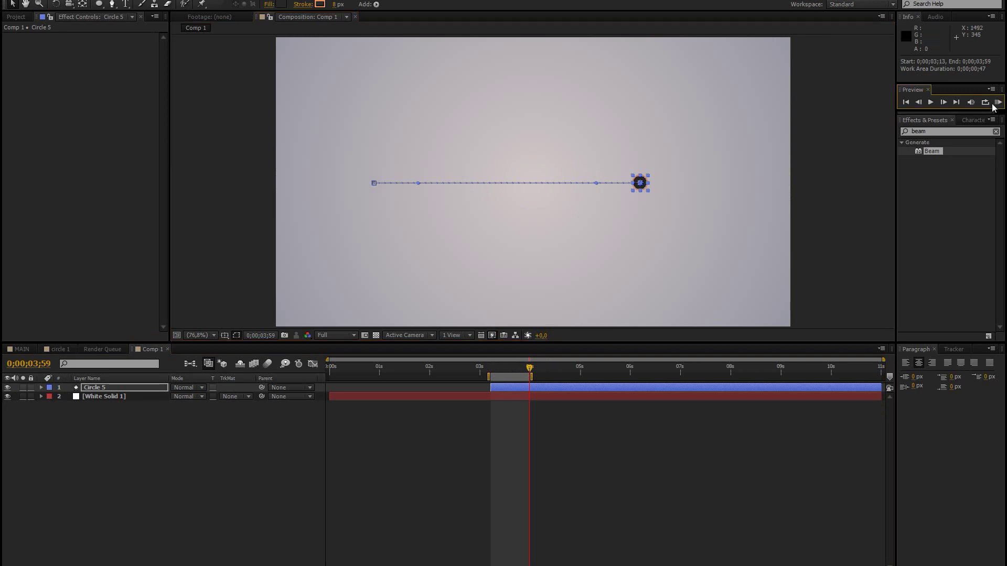
pyautogui.click(999, 103)
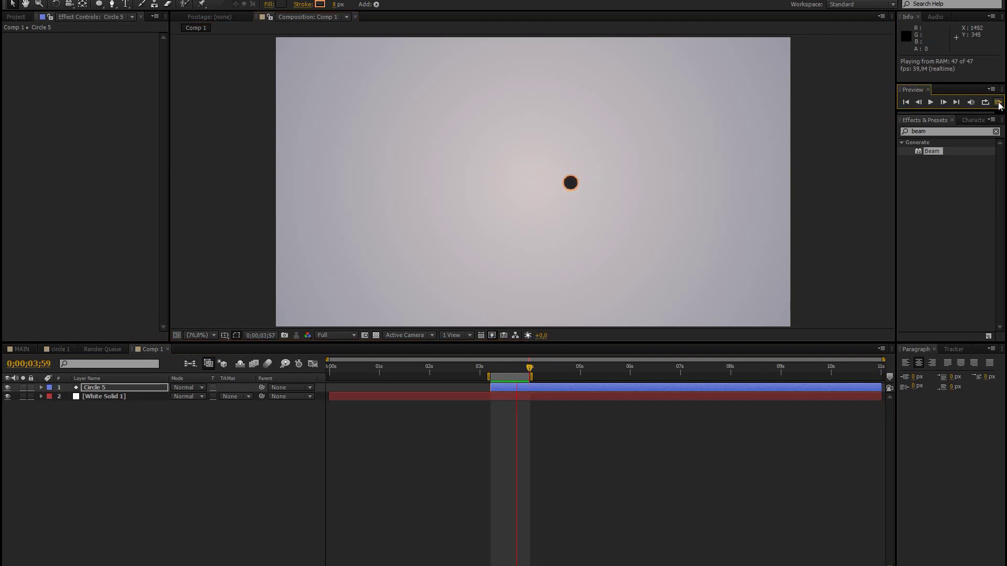
pyautogui.click(998, 102)
# Step: Extend the work area to 0;00;05;01, shift Circle 5's second Position keyframe to 0;00;05;03, and preview the slower move
pyautogui.moveTo(532, 377); pyautogui.dragTo(582, 376)
pyautogui.press('p')
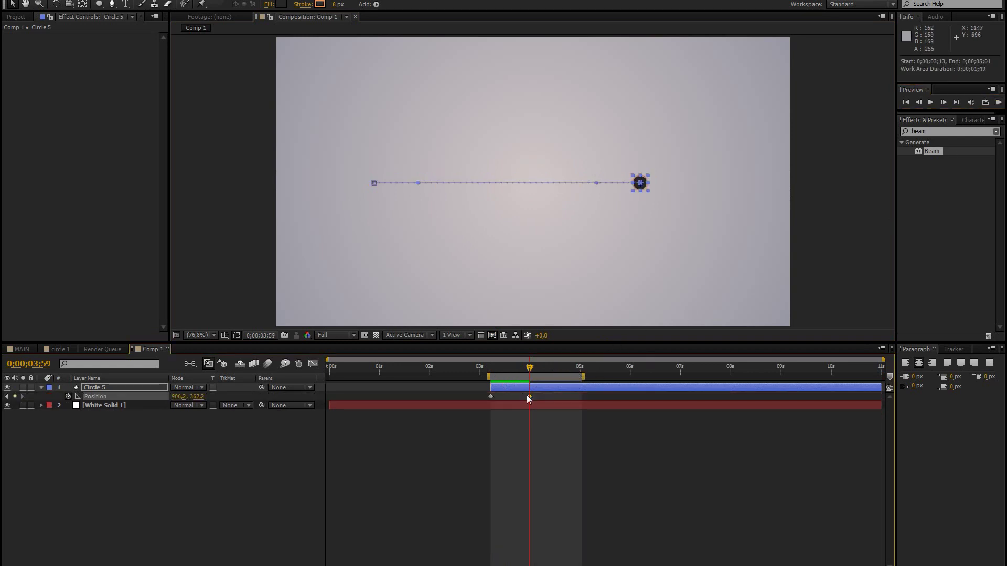
pyautogui.moveTo(530, 396); pyautogui.dragTo(583, 398)
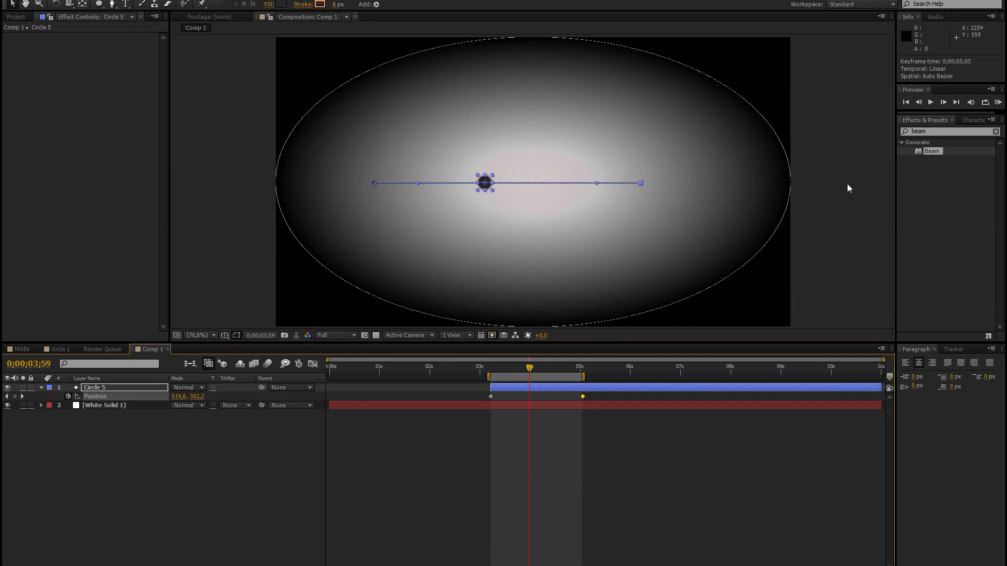
pyautogui.click(998, 103)
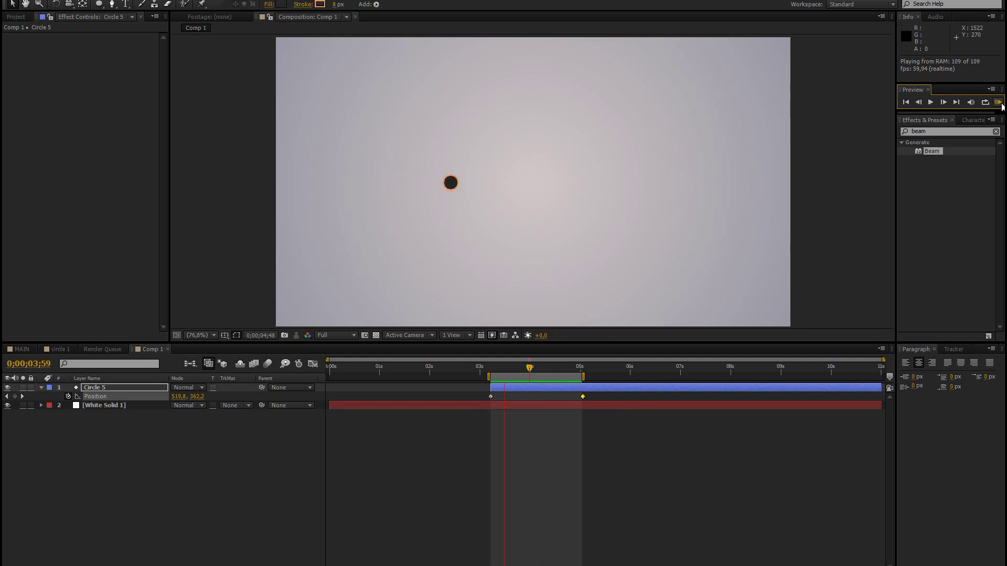
pyautogui.click(1001, 104)
# Step: End Circle 5's move and the work area at 0;00;04;40, apply Easy Ease to both Position keyframes, and preview the motion
pyautogui.moveTo(583, 397); pyautogui.dragTo(566, 376)
pyautogui.moveTo(504, 395); pyautogui.dragTo(486, 399)
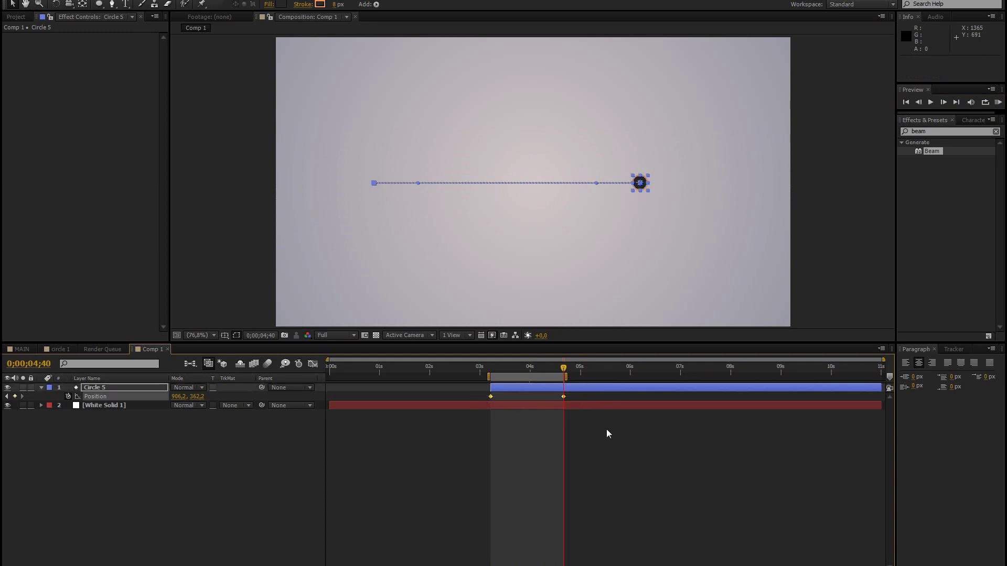
pyautogui.press('F9')
pyautogui.moveTo(492, 369); pyautogui.dragTo(559, 362)
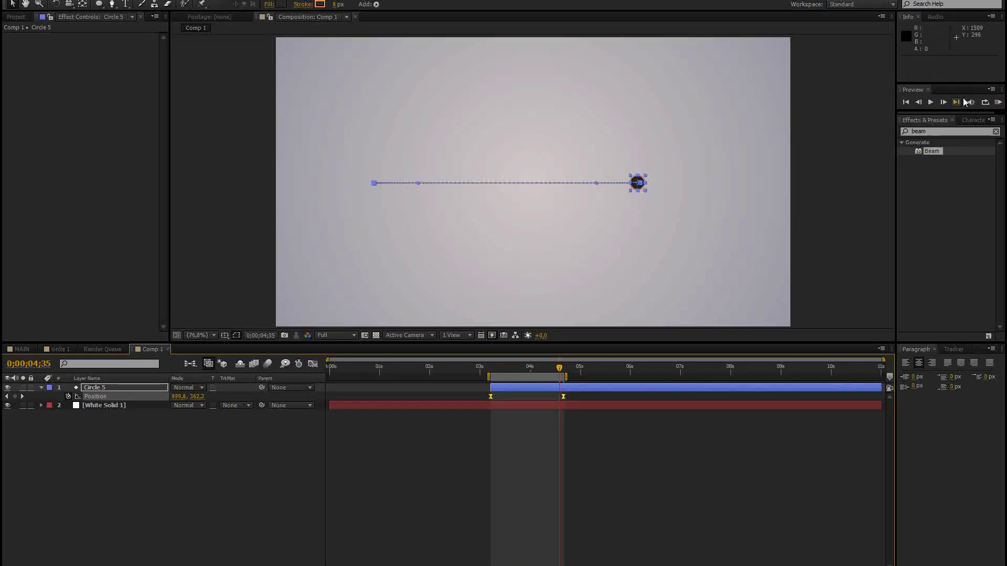
pyautogui.click(998, 103)
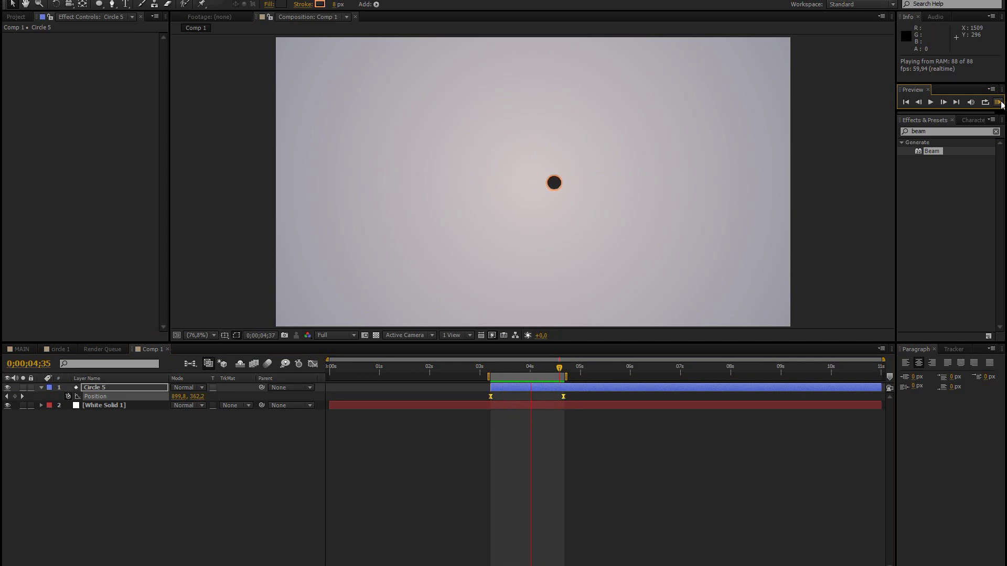
pyautogui.press('space')
# Step: Turn on motion blur for Circle 5 and the composition, and preview the blurred movement
pyautogui.press('F4')
pyautogui.click(214, 388)
pyautogui.click(252, 364)
pyautogui.click(998, 103)
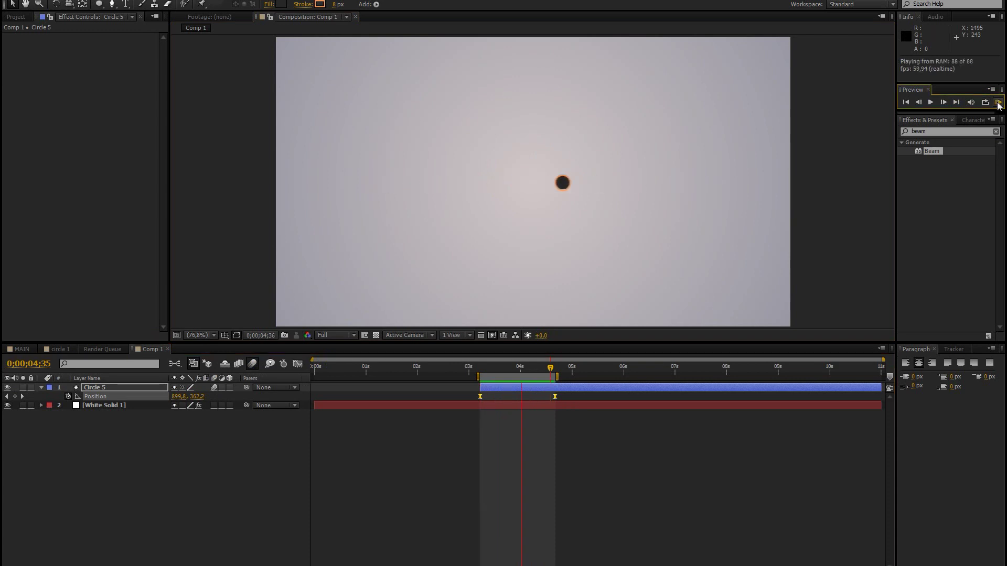
pyautogui.press('space')
# Step: Return to MAIN, examine CIRCLE 1's Position keyframes at 0;00;04;55, and collapse the layer's properties
pyautogui.click(21, 349)
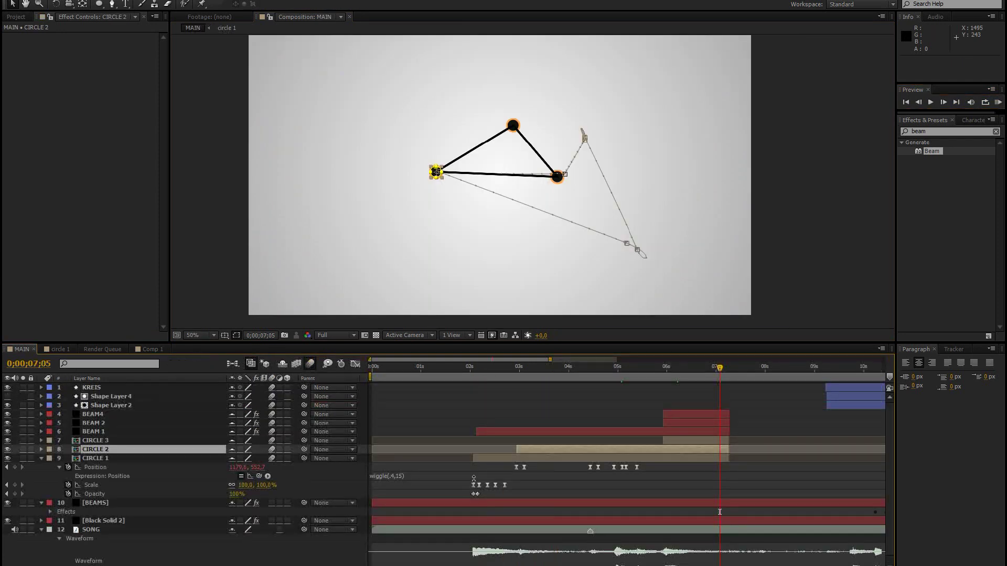
pyautogui.moveTo(555, 468); pyautogui.dragTo(678, 464)
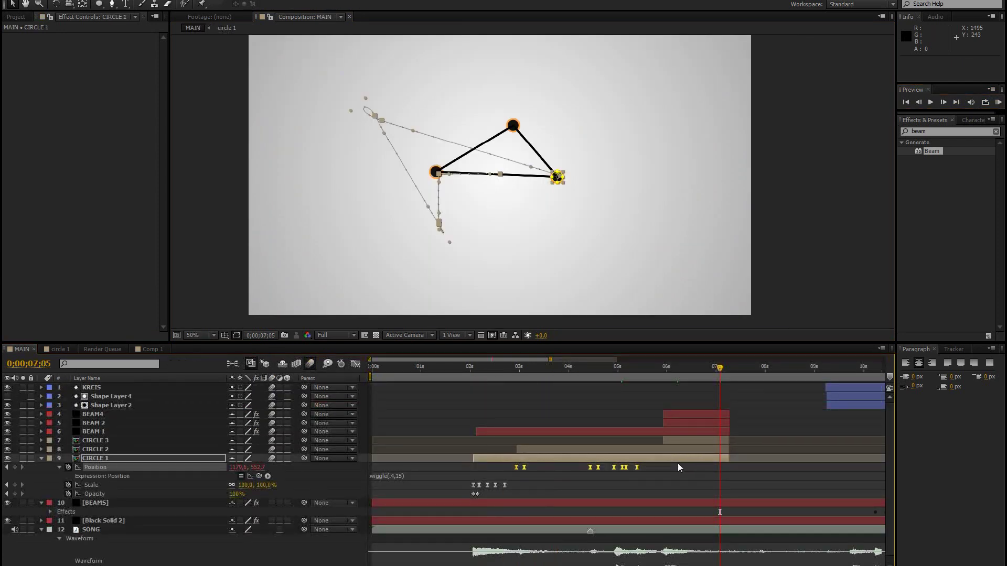
pyautogui.moveTo(610, 367)
pyautogui.mouseDown()
pyautogui.moveTo(619, 366)
pyautogui.moveTo(593, 371)
pyautogui.moveTo(615, 368)
pyautogui.mouseUp()
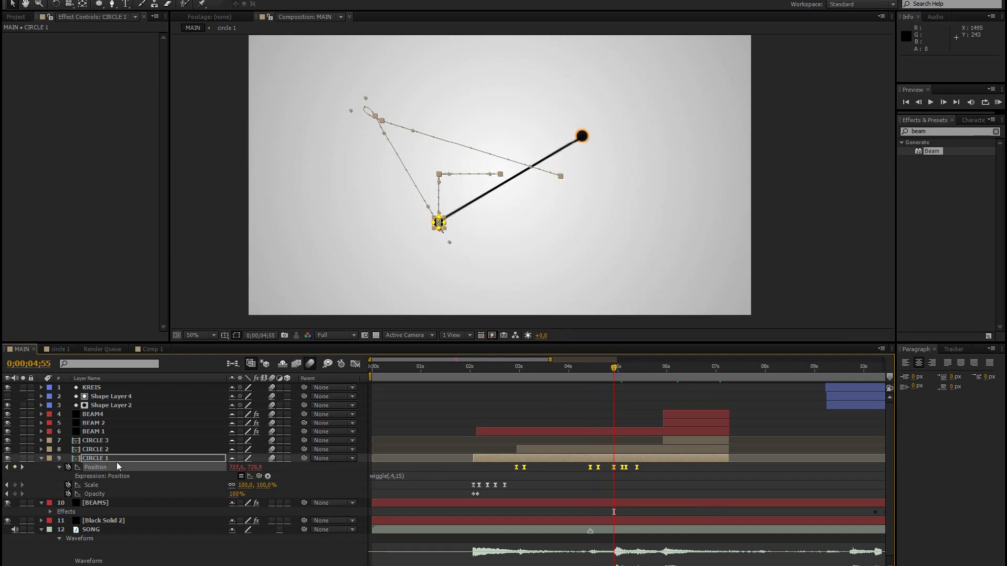
pyautogui.click(41, 459)
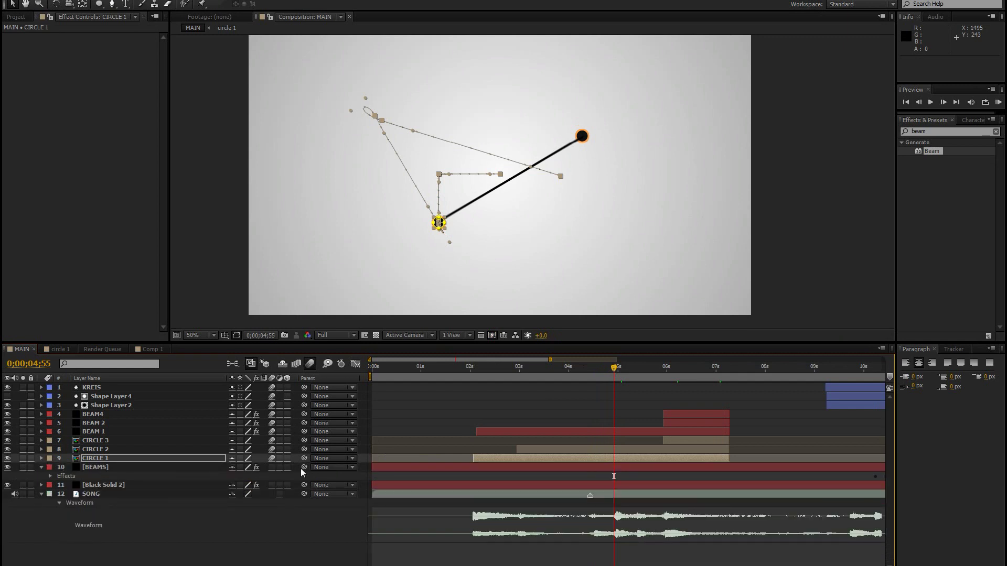
# Step: Examine how the two circles and their connecting beam move in MAIN by scrubbing to 0;00;03;48
pyautogui.click(425, 446)
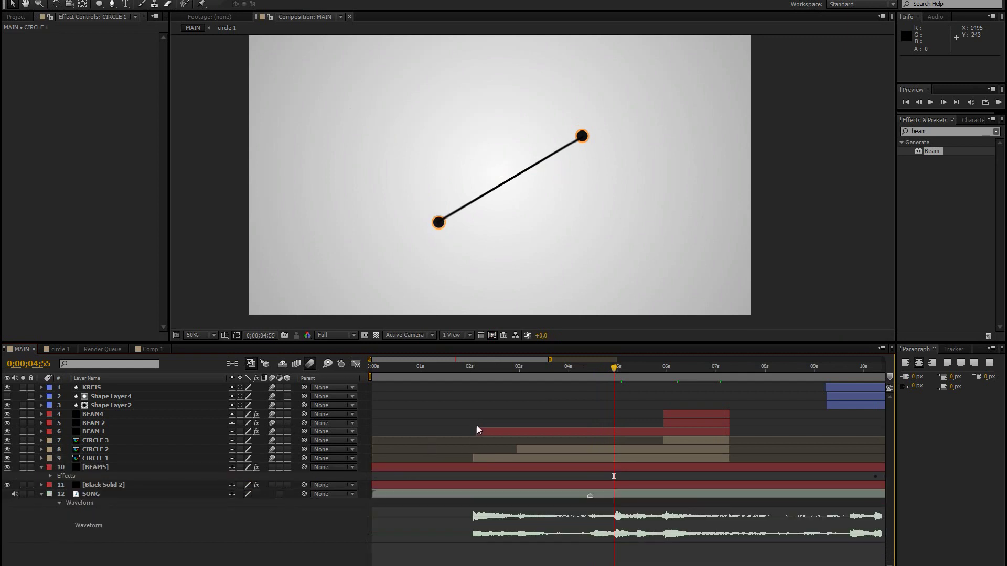
pyautogui.moveTo(478, 367); pyautogui.dragTo(531, 348)
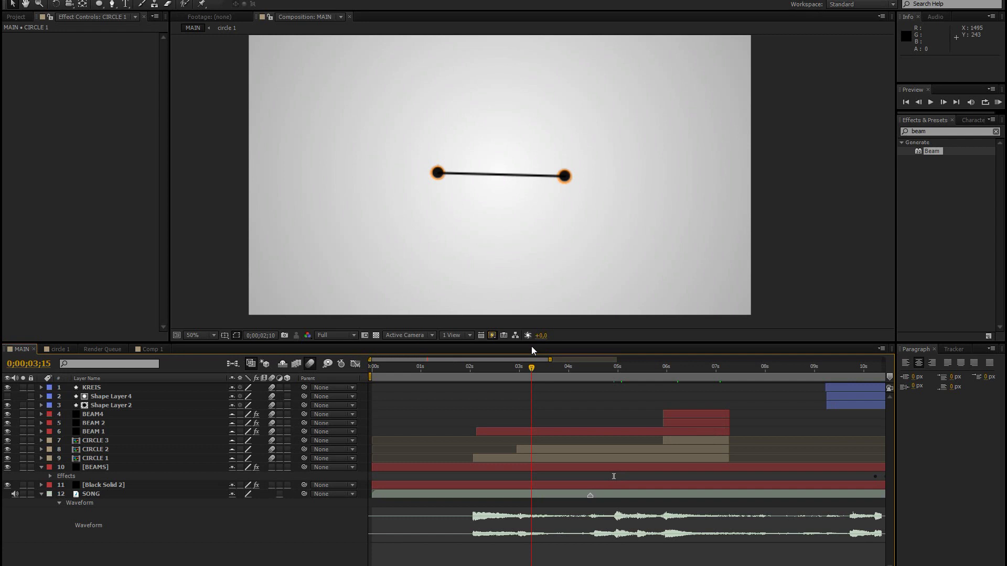
pyautogui.moveTo(532, 347); pyautogui.dragTo(566, 359)
pyautogui.click(516, 367)
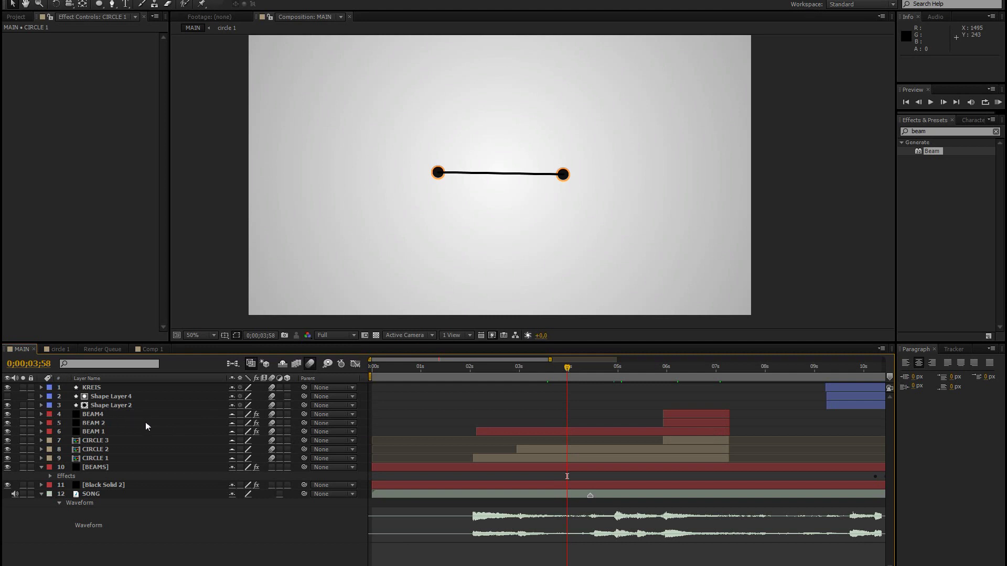
pyautogui.moveTo(520, 370); pyautogui.dragTo(559, 367)
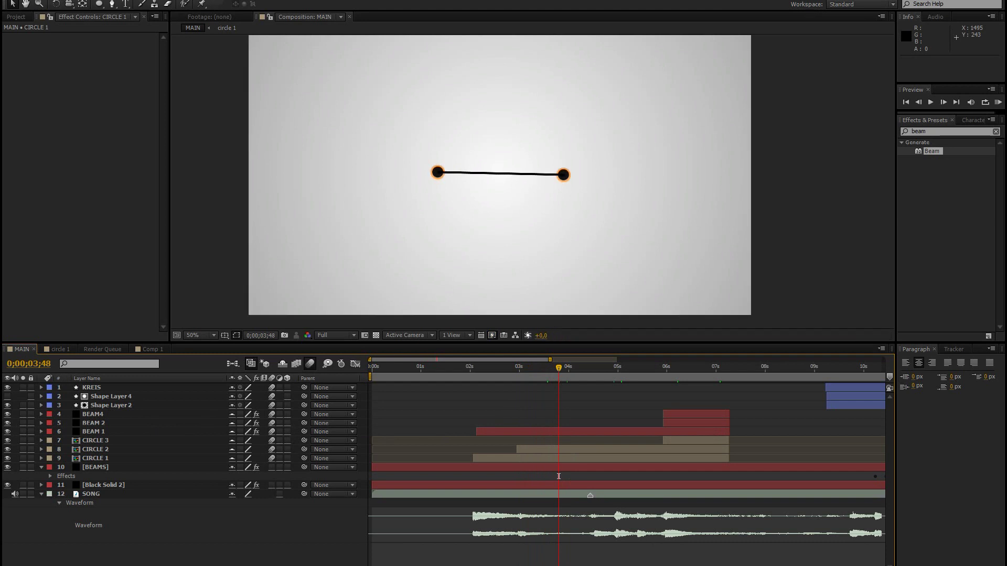